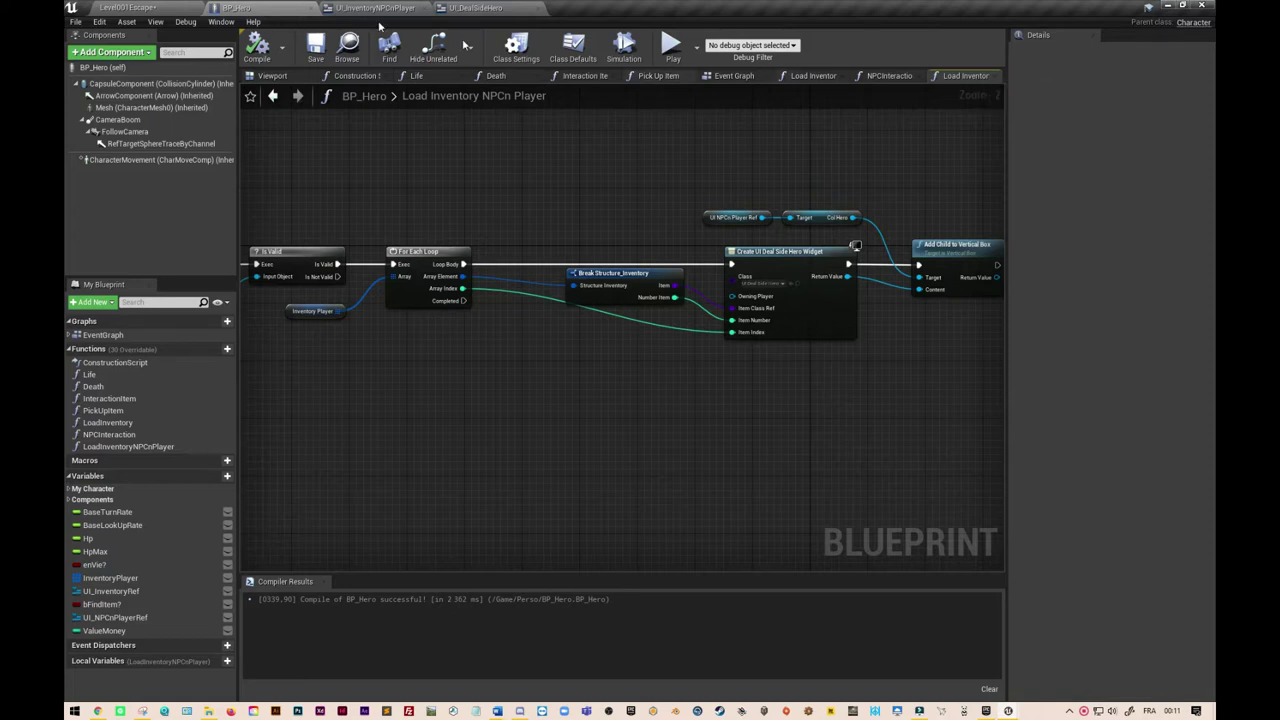
Step: Place the Inventory Player getter beside the For Each Loop and marquee-select the whole loop group
{"action": "mouse_move", "coordinate": [398, 451]}
{"action": "right_mouse_down"}
{"action": "mouse_move", "coordinate": [651, 437]}
{"action": "mouse_move", "coordinate": [463, 397]}
{"action": "right_mouse_up"}
{"action": "scroll", "coordinate": [651, 437], "scroll_direction": "down", "scroll_amount": 1}
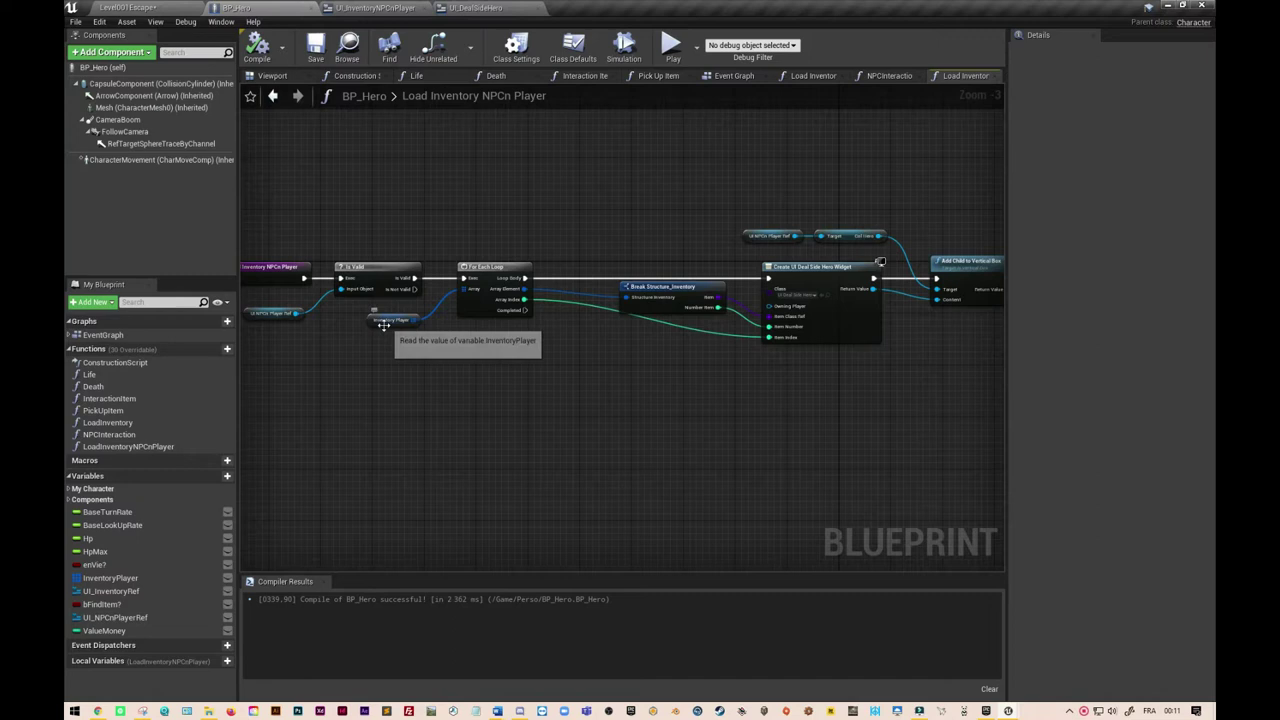
{"action": "left_click_drag", "start_coordinate": [383, 332], "coordinate": [428, 335]}
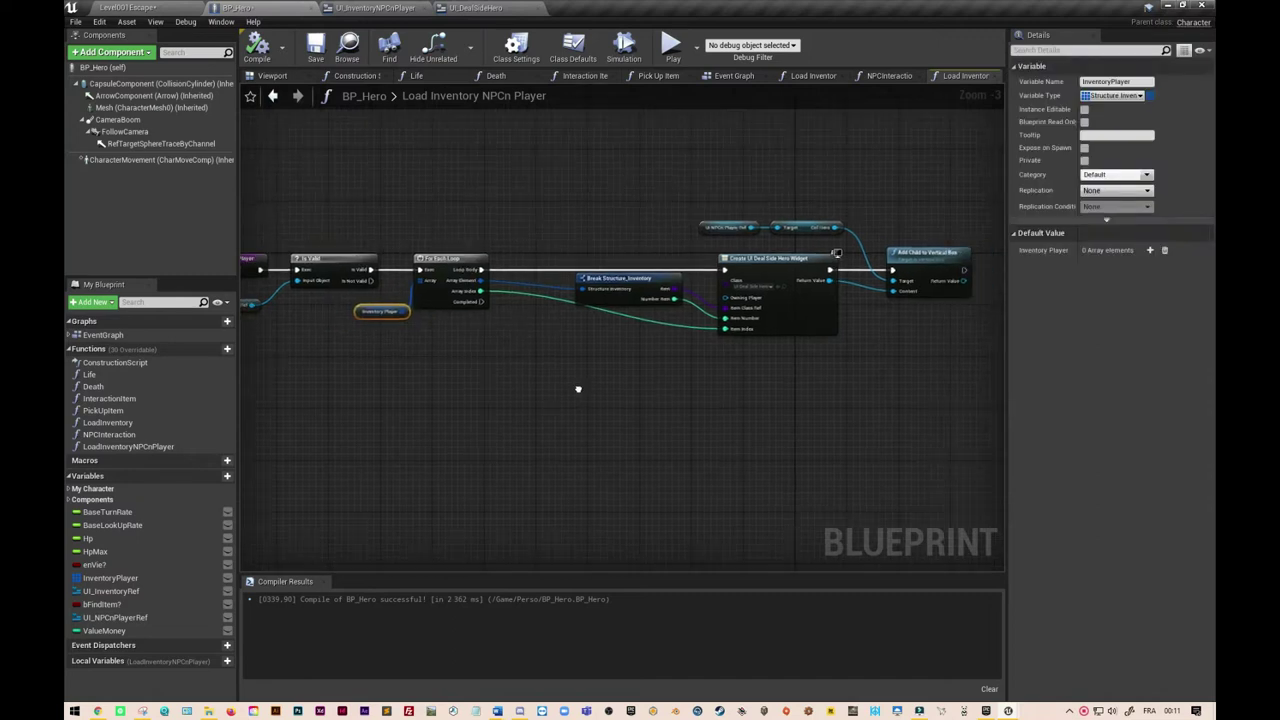
{"action": "left_click_drag", "start_coordinate": [466, 259], "coordinate": [530, 260]}
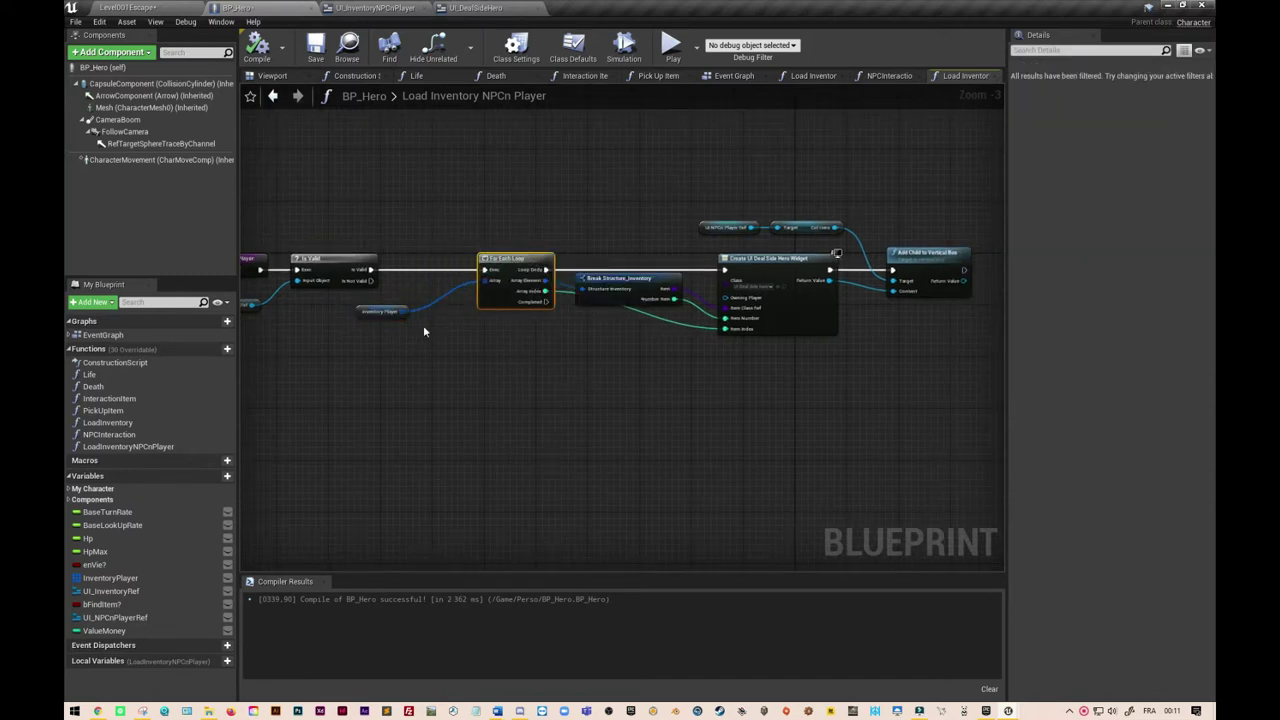
{"action": "left_click_drag", "start_coordinate": [377, 315], "coordinate": [443, 308]}
{"action": "mouse_move", "coordinate": [427, 157]}
{"action": "left_mouse_down"}
{"action": "mouse_move", "coordinate": [953, 415]}
{"action": "mouse_move", "coordinate": [984, 399]}
{"action": "left_mouse_up"}
Step: Wrap the selection in a comment titled 'Coté Héros' and shift it slightly up and right
{"action": "key", "text": "c"}
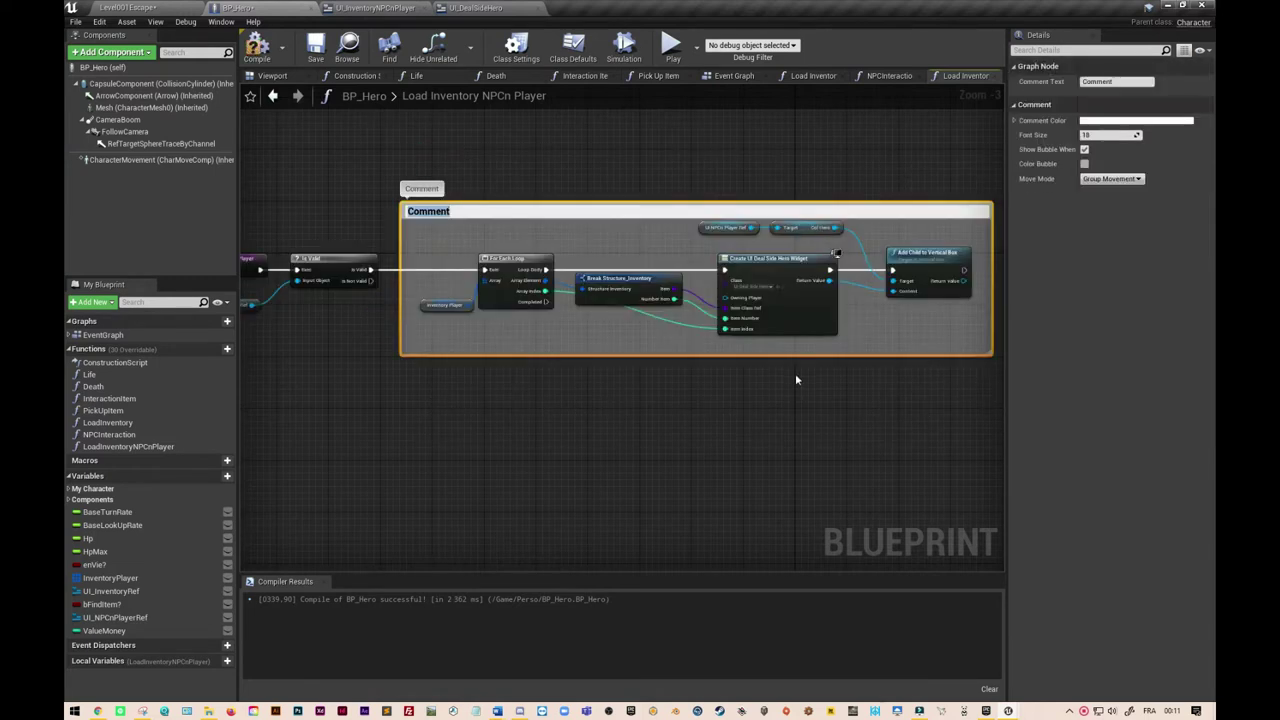
{"action": "type", "text": "Coté Héros"}
{"action": "left_click", "coordinate": [768, 394]}
{"action": "left_click_drag", "start_coordinate": [522, 212], "coordinate": [580, 154]}
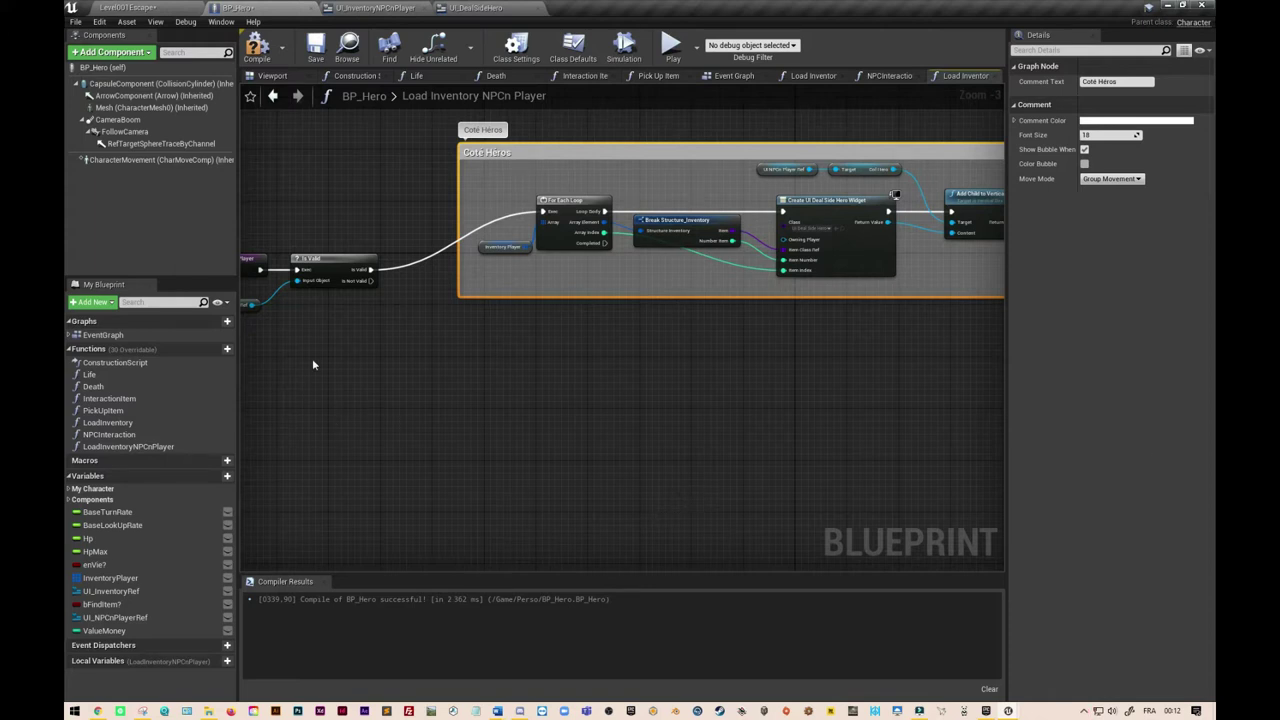
{"action": "left_click_drag", "start_coordinate": [369, 273], "coordinate": [405, 275], "text": "ctrl"}
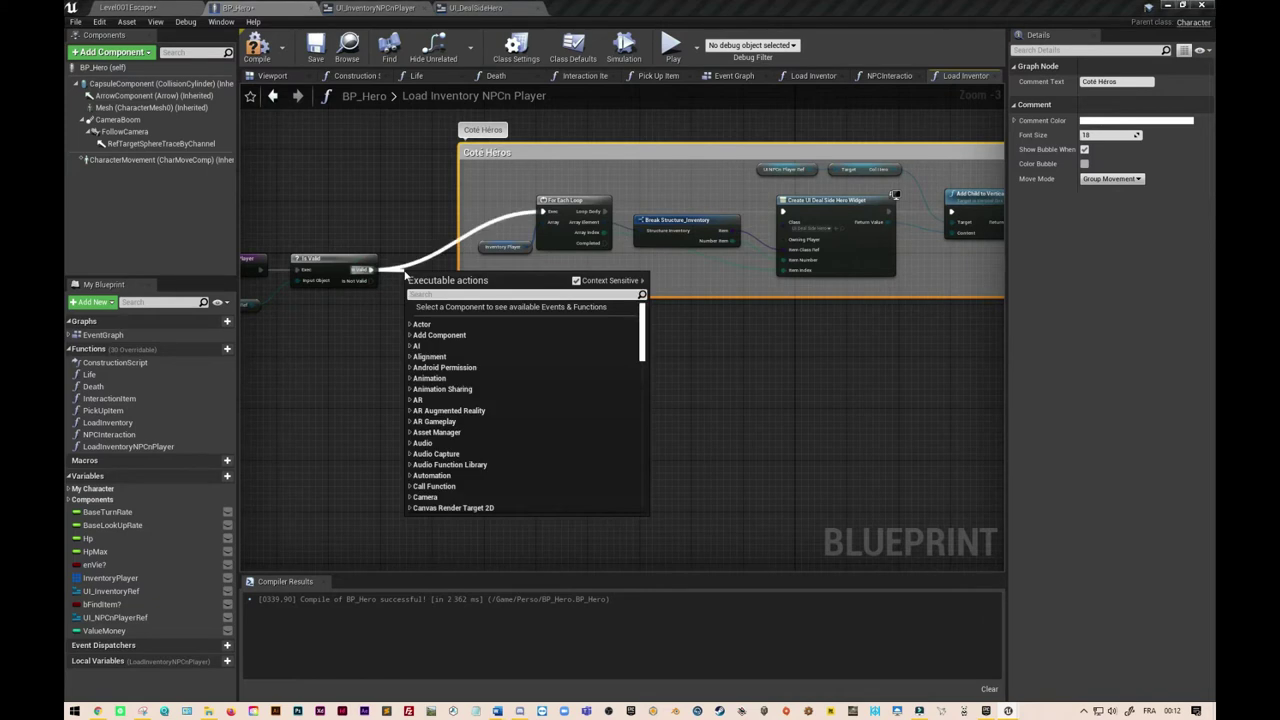
Step: Insert a Sequence node inline after Is Valid
{"action": "type", "text": "se"}
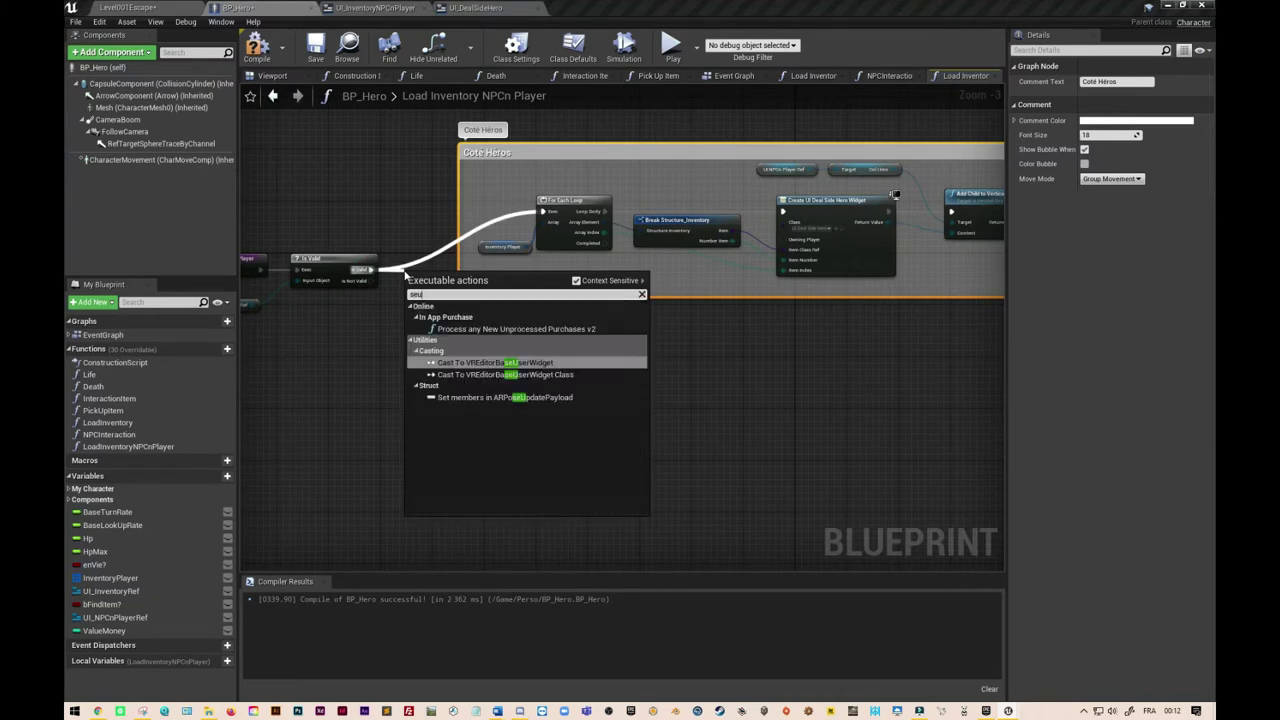
{"action": "type", "text": "quence"}
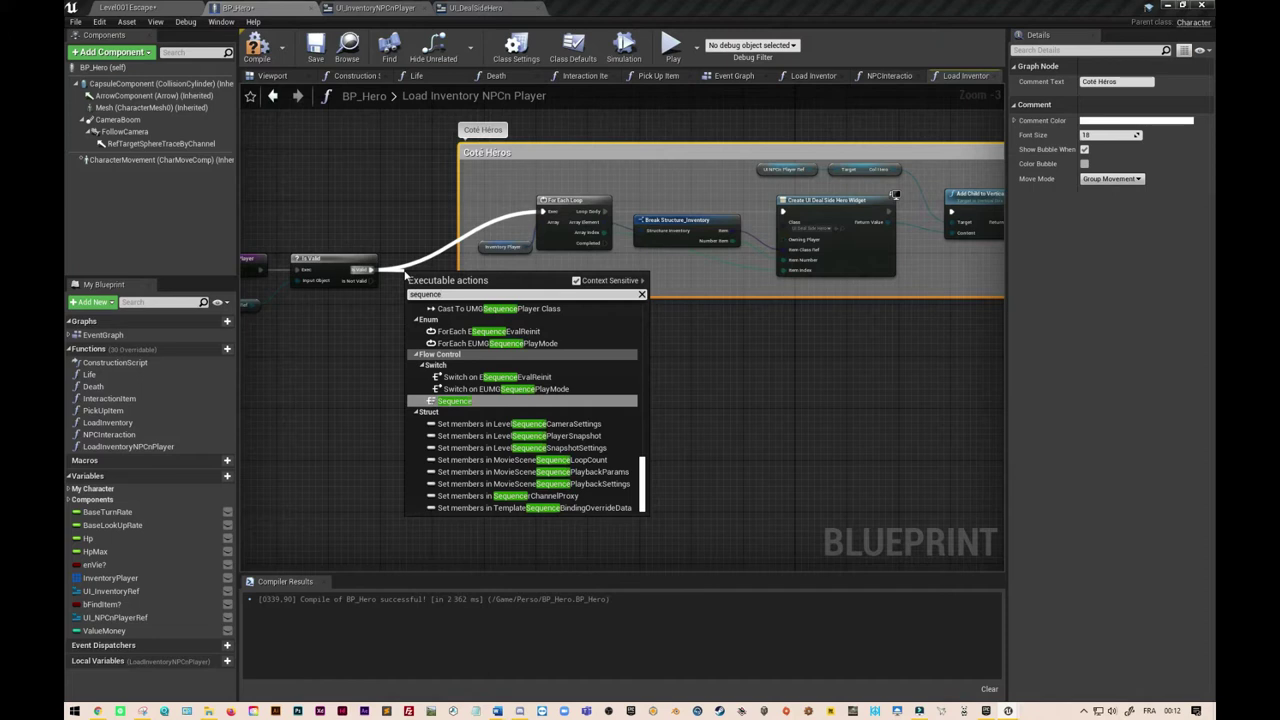
{"action": "left_click", "coordinate": [451, 400]}
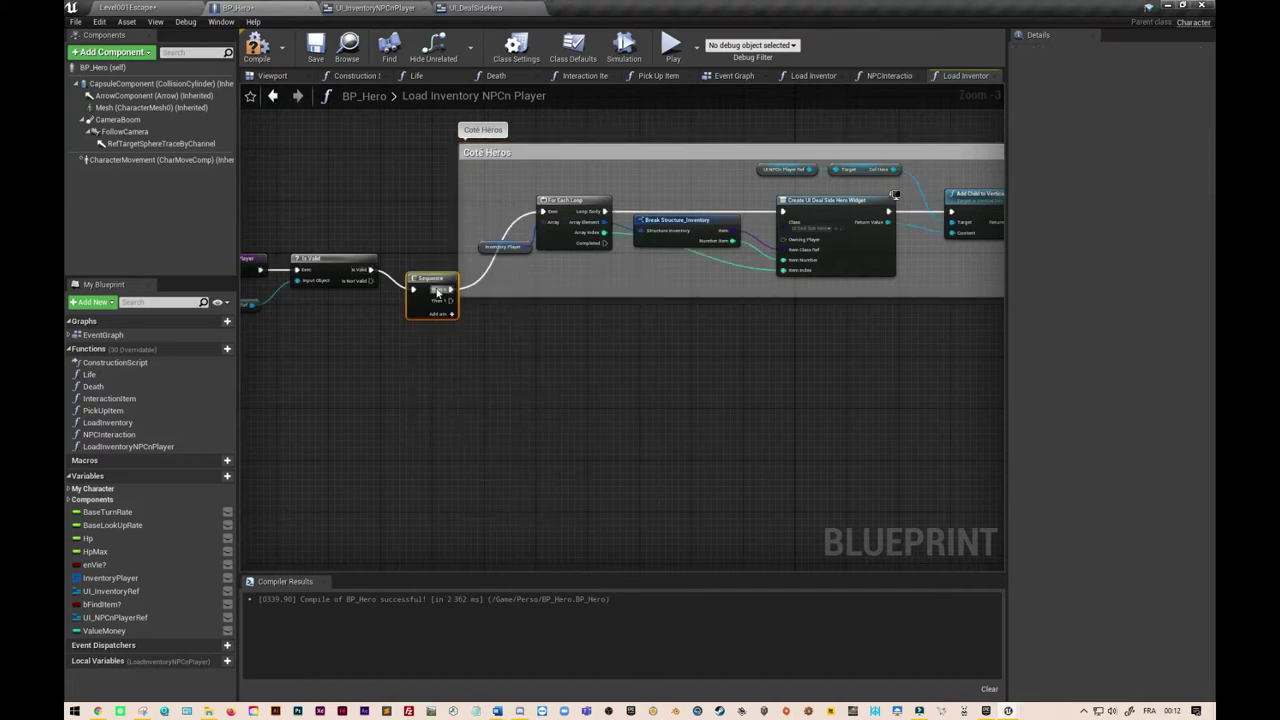
{"action": "left_click_drag", "start_coordinate": [432, 284], "coordinate": [414, 265]}
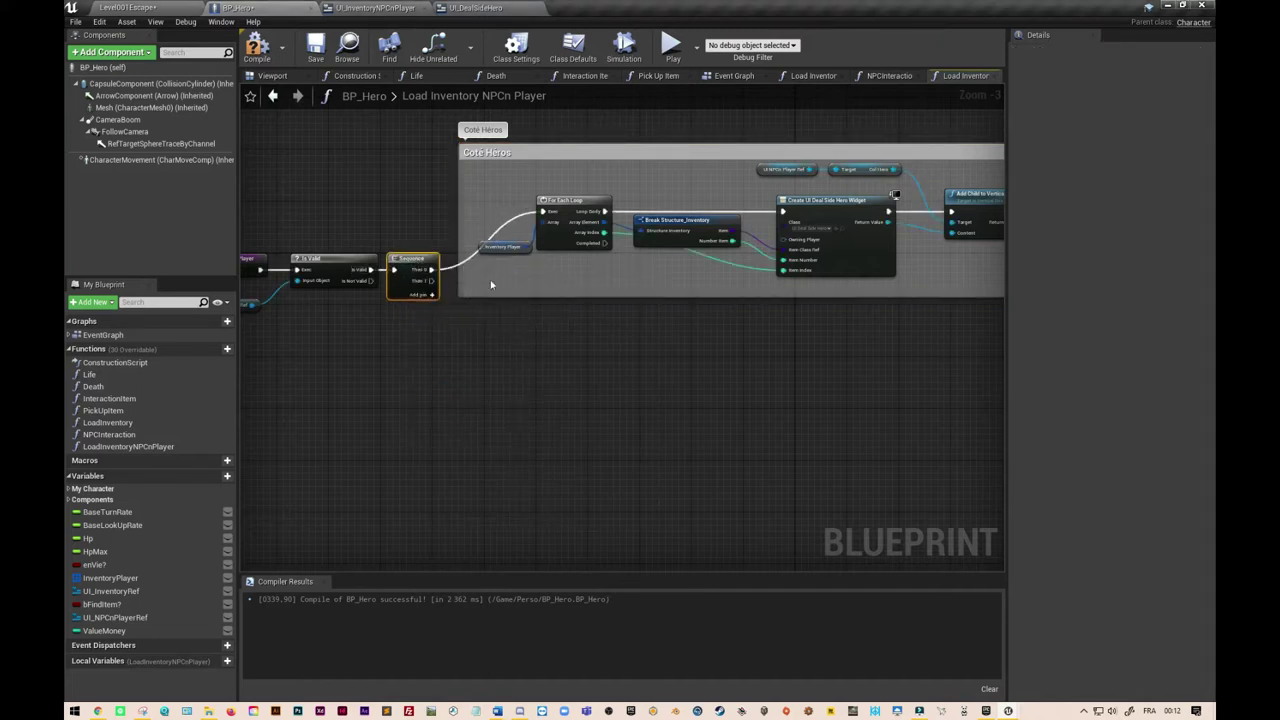
{"action": "right_click_drag", "start_coordinate": [523, 341], "coordinate": [487, 304]}
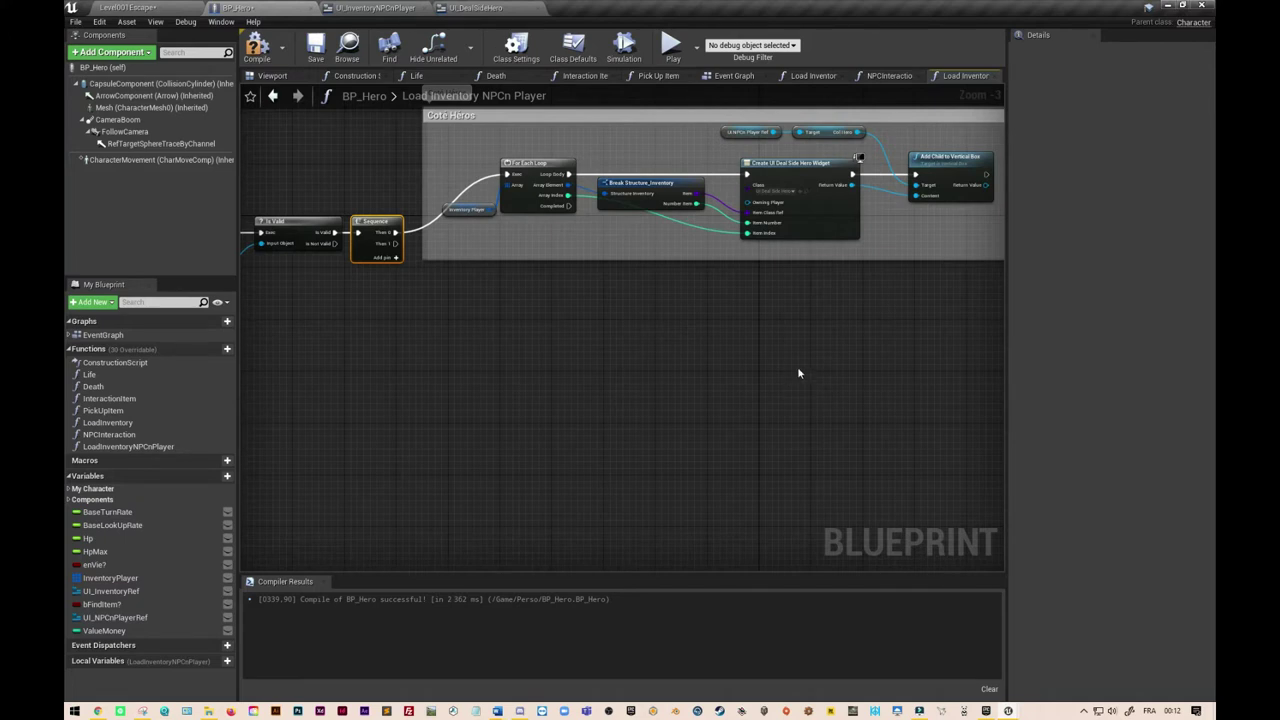
Step: From the NPCInteraction graph, reopen the Load Inventory NPCn Player function via its call node
{"action": "left_click", "coordinate": [893, 78]}
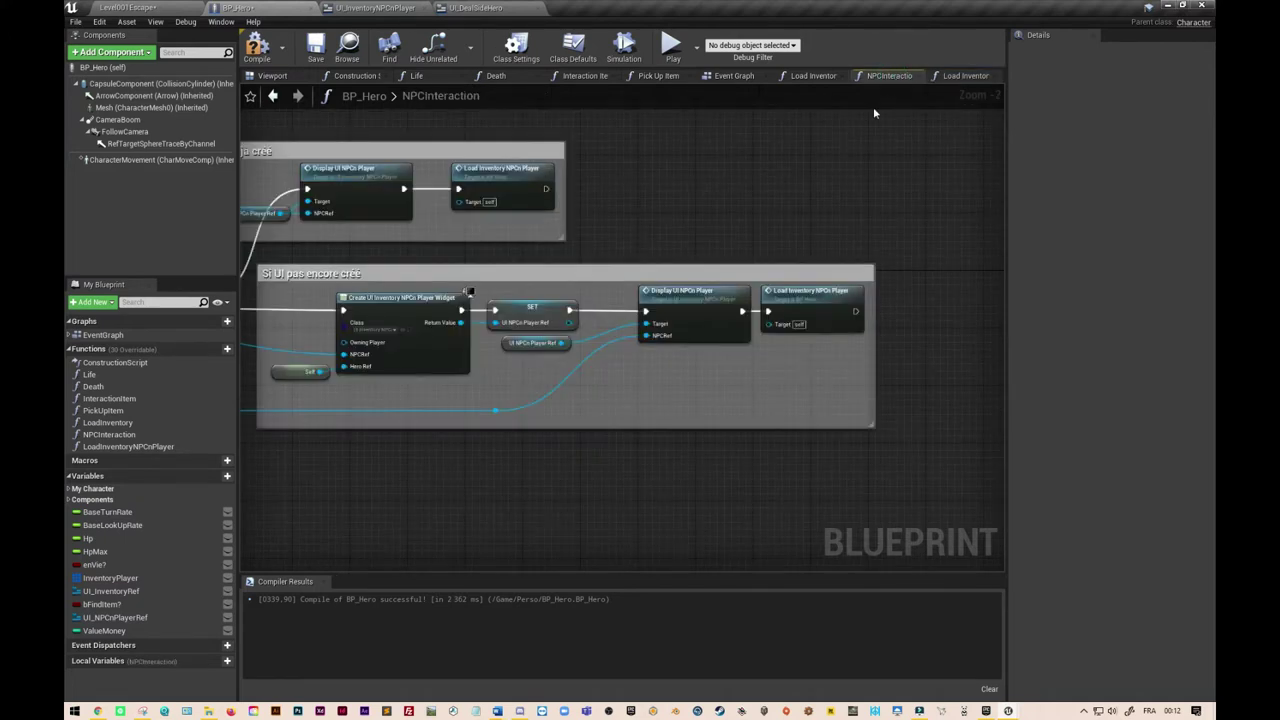
{"action": "mouse_move", "coordinate": [242, 494]}
{"action": "right_mouse_down"}
{"action": "mouse_move", "coordinate": [702, 486]}
{"action": "mouse_move", "coordinate": [684, 477]}
{"action": "right_mouse_up"}
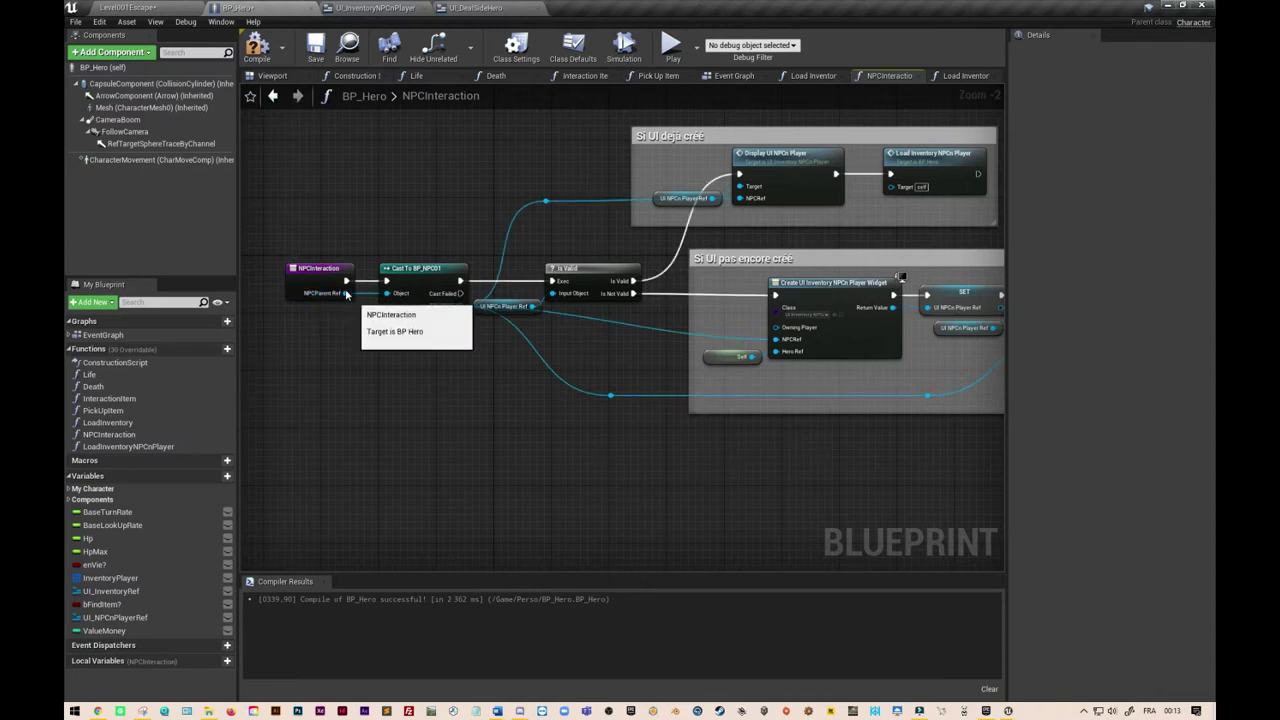
{"action": "right_click_drag", "start_coordinate": [757, 463], "coordinate": [677, 441]}
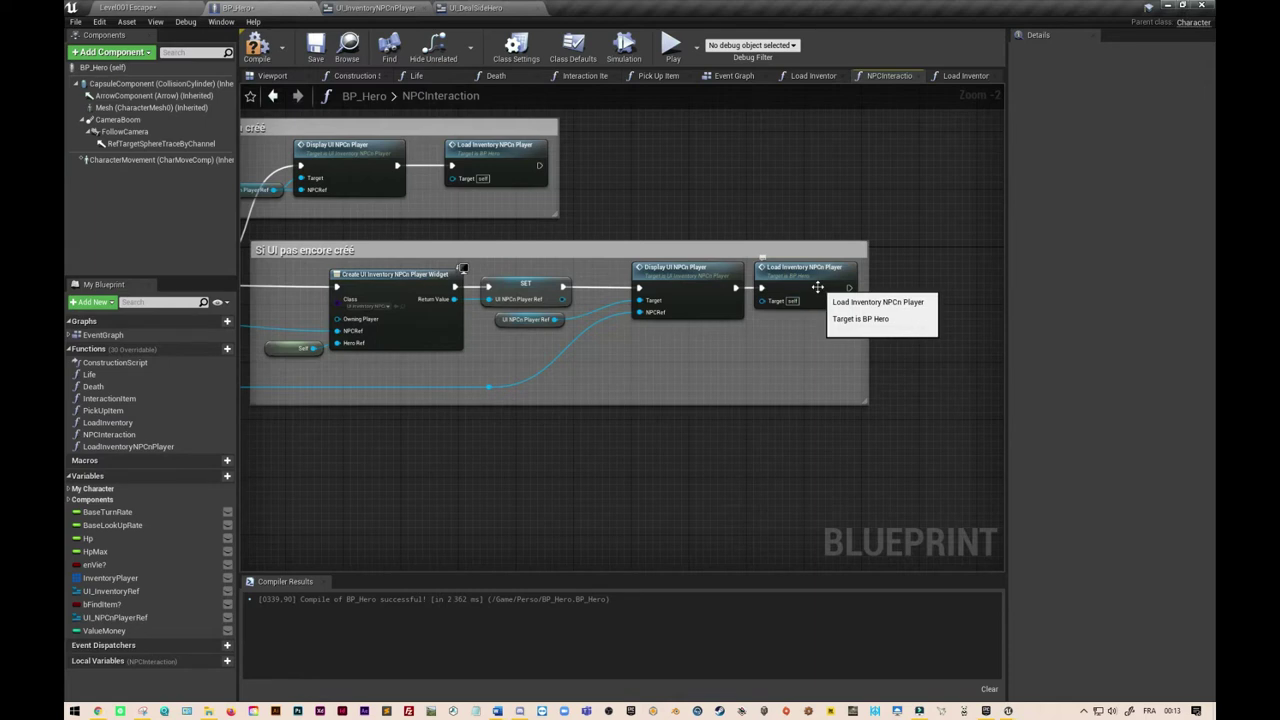
{"action": "double_click", "coordinate": [815, 291]}
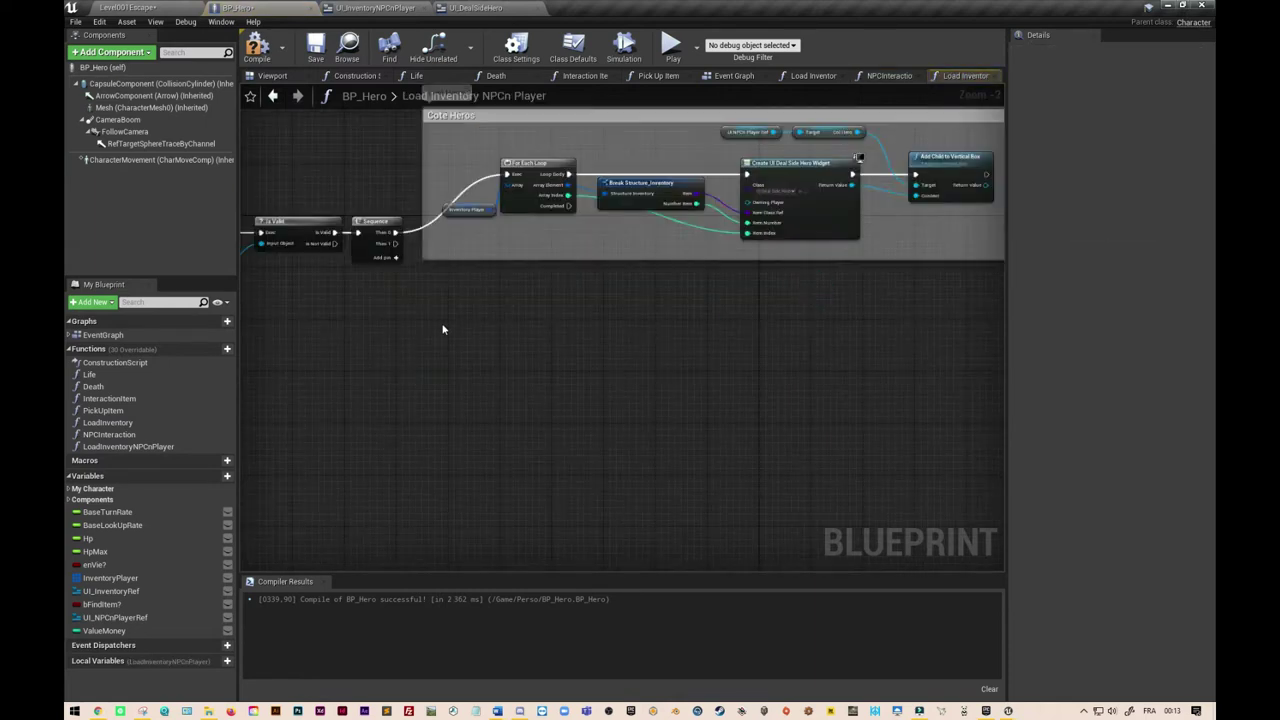
Step: Add a function input named NPCParentRef of type BP NPCParent
{"action": "left_click", "coordinate": [504, 270]}
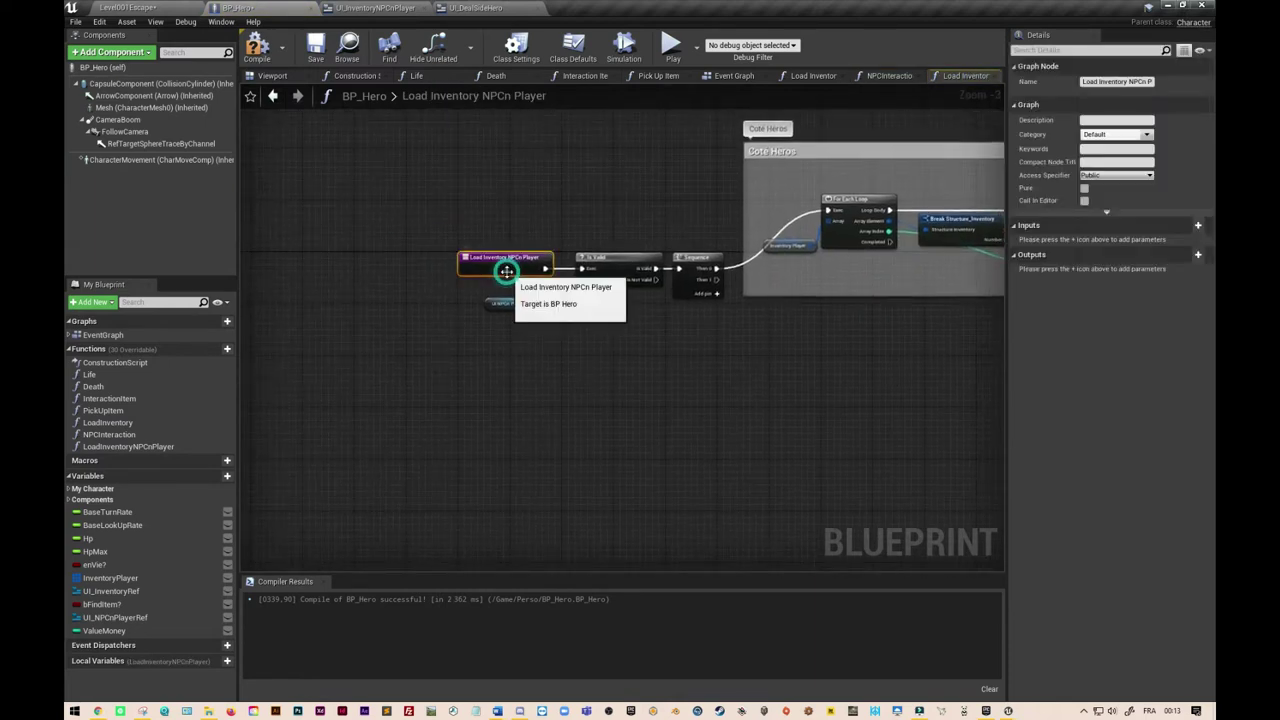
{"action": "left_click", "coordinate": [1200, 228]}
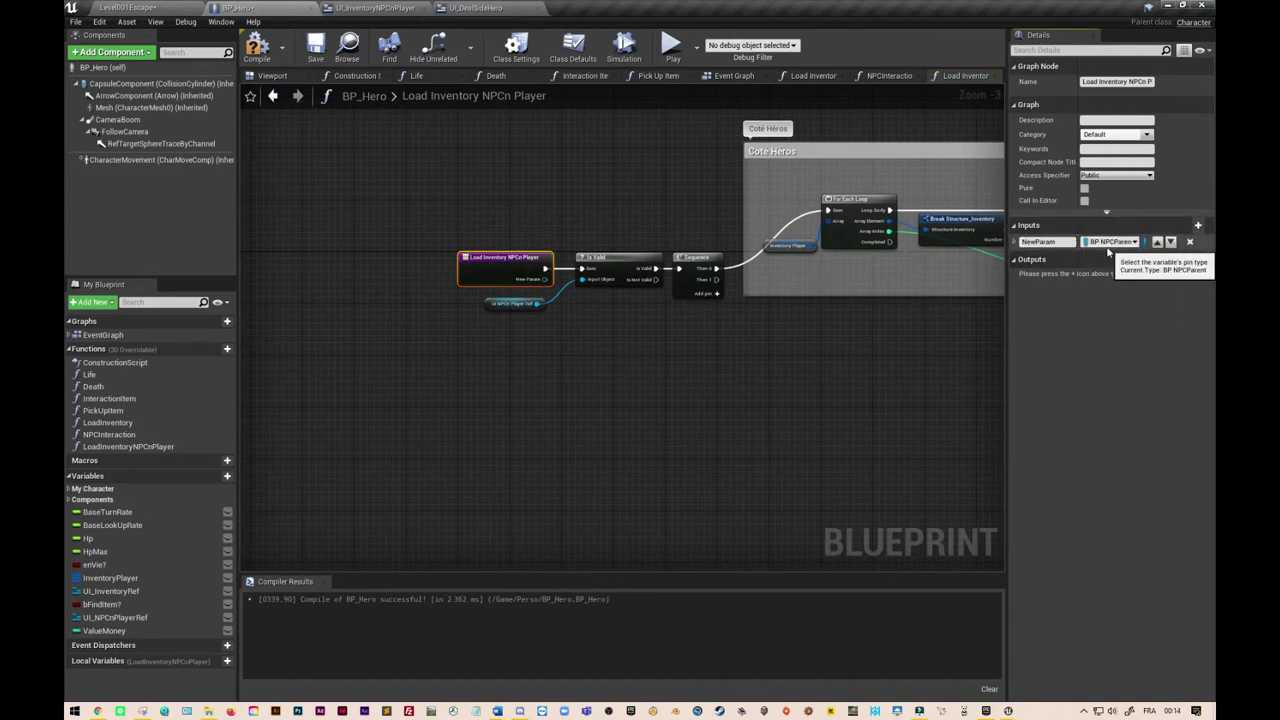
{"action": "left_click", "coordinate": [1045, 242]}
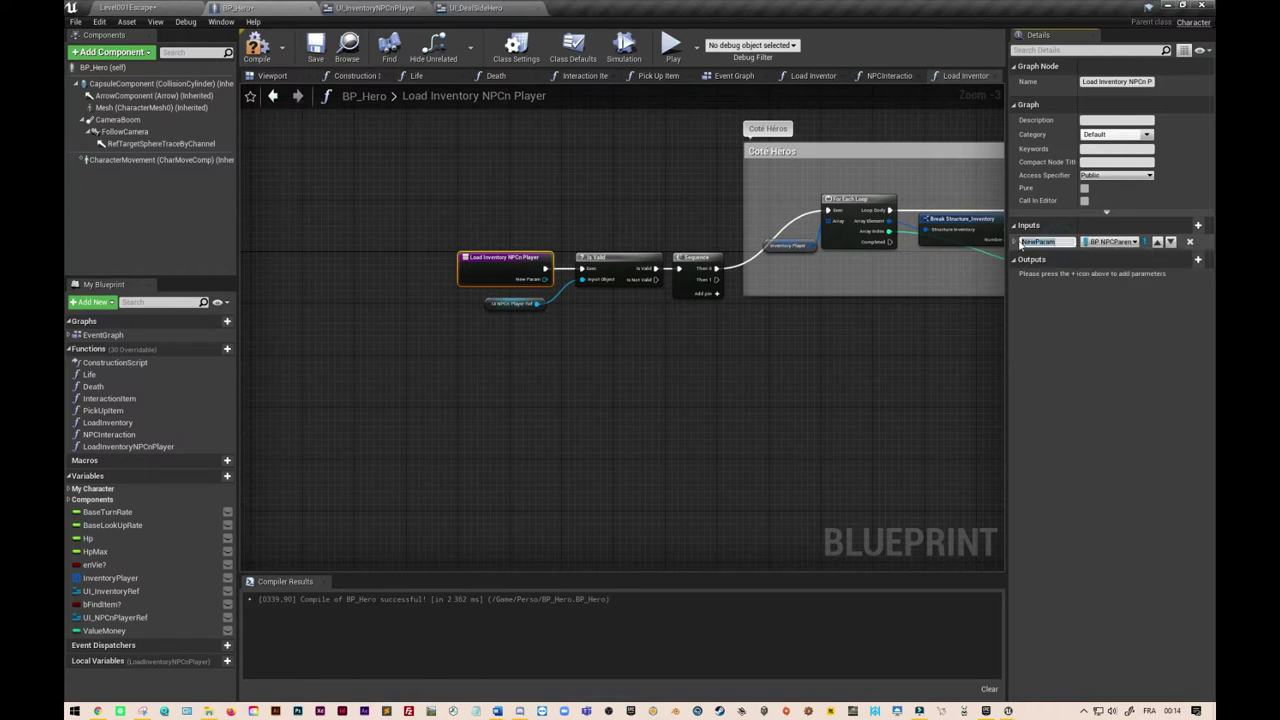
{"action": "type", "text": "N"}
{"action": "type", "text": "tRef"}
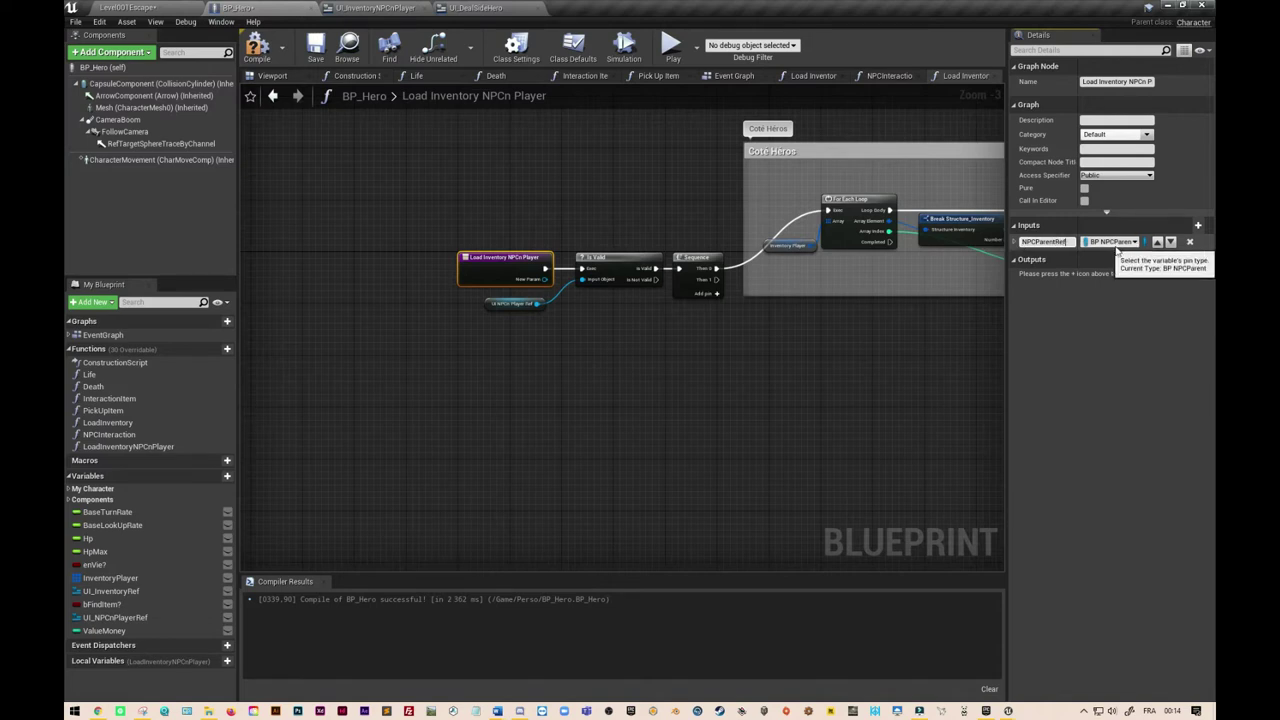
{"action": "left_click", "coordinate": [610, 368]}
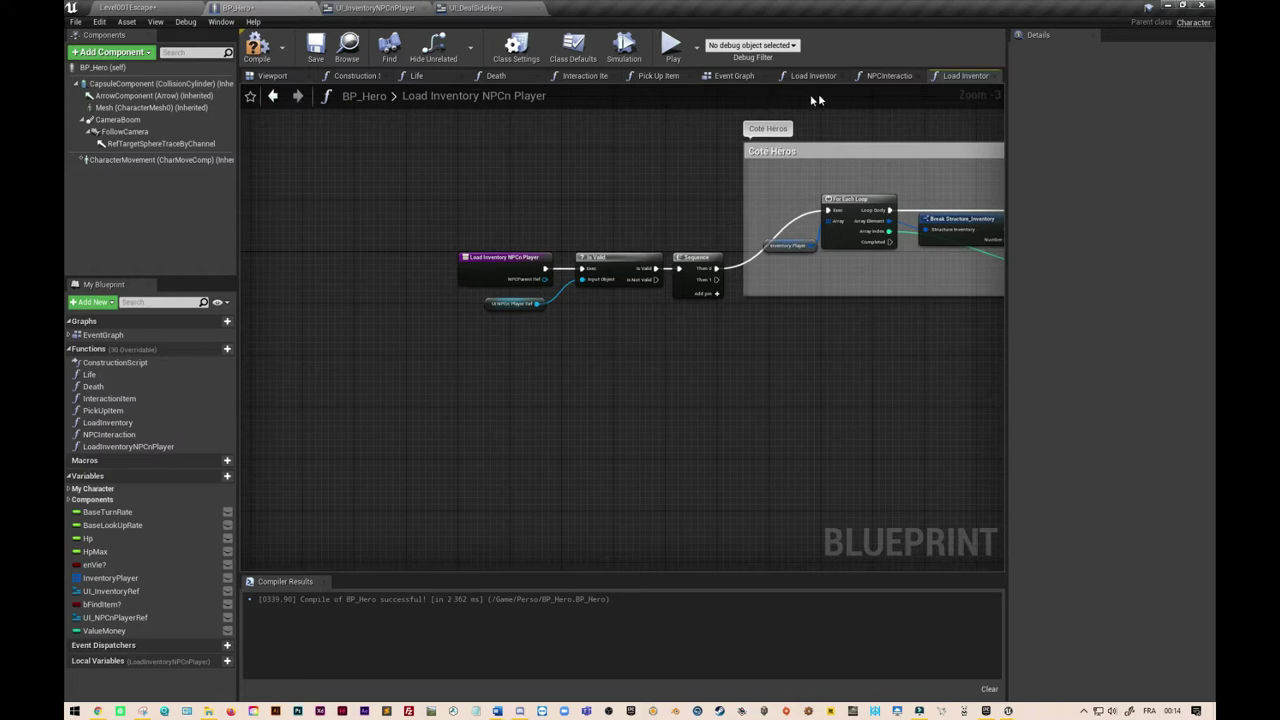
Step: In NPCInteraction, move the entry node left to make room before the Cast node
{"action": "left_click", "coordinate": [893, 77]}
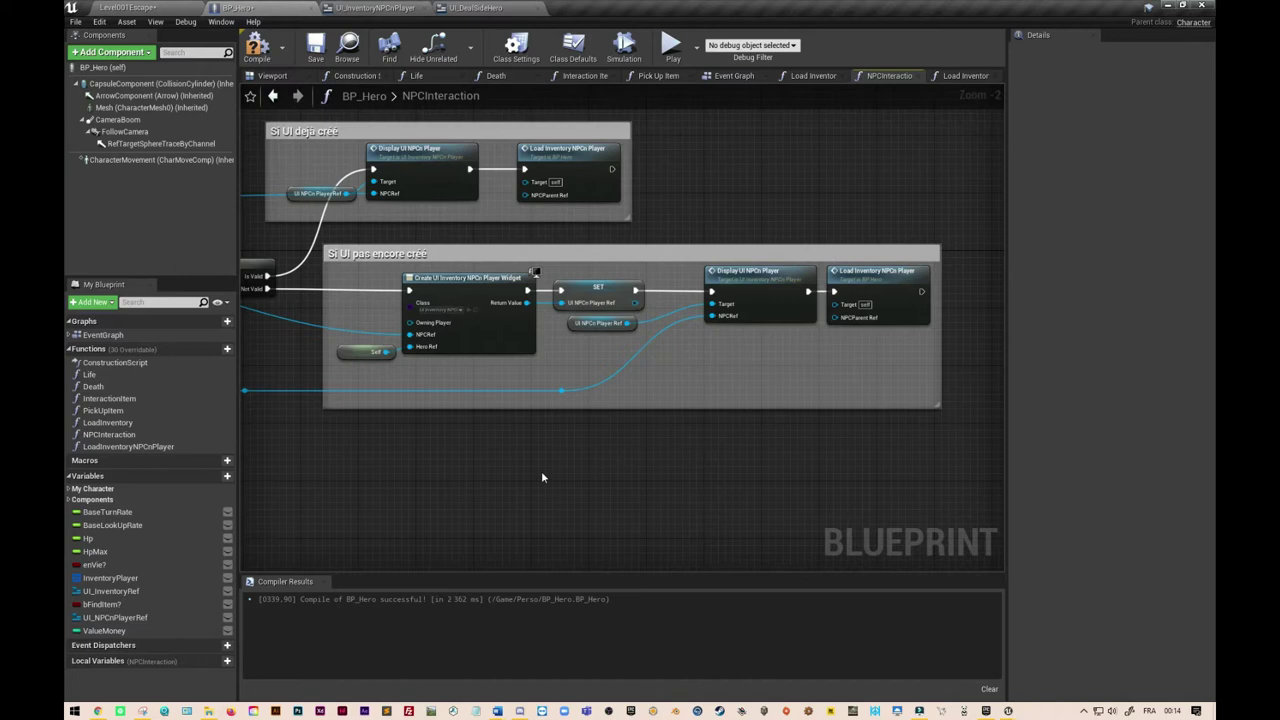
{"action": "right_click_drag", "start_coordinate": [483, 475], "coordinate": [833, 447]}
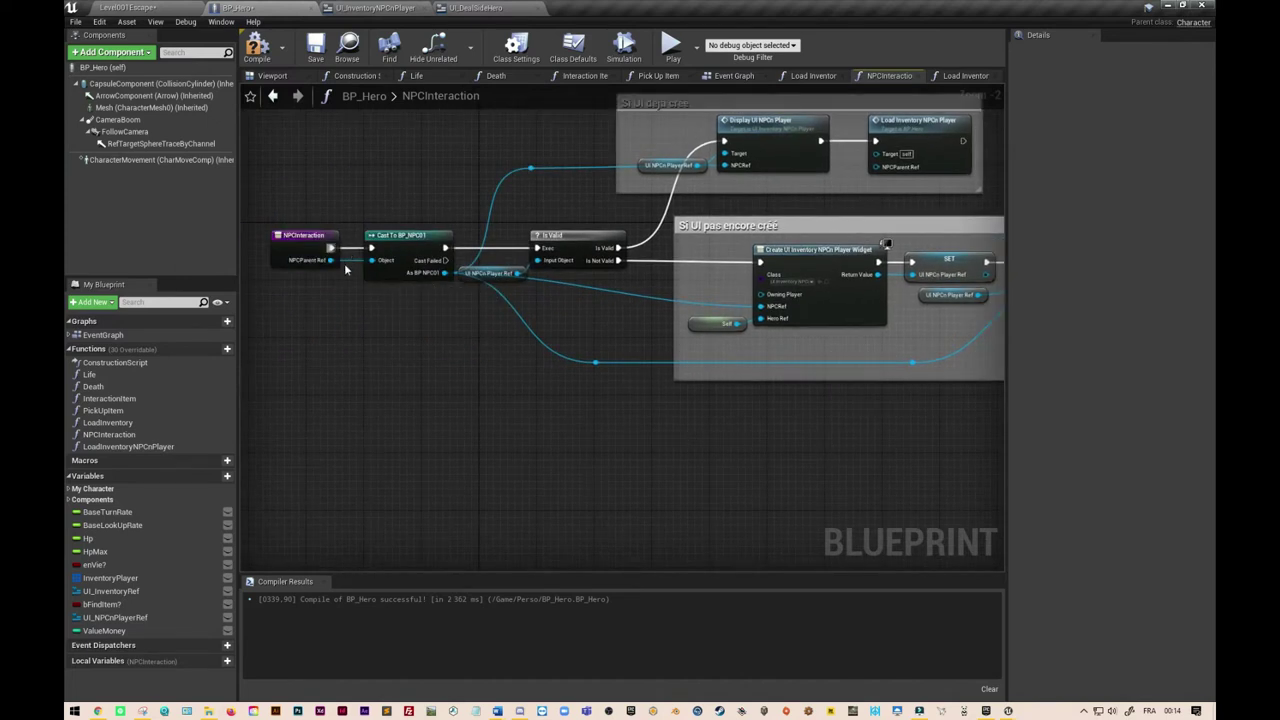
{"action": "right_click_drag", "start_coordinate": [336, 421], "coordinate": [475, 439]}
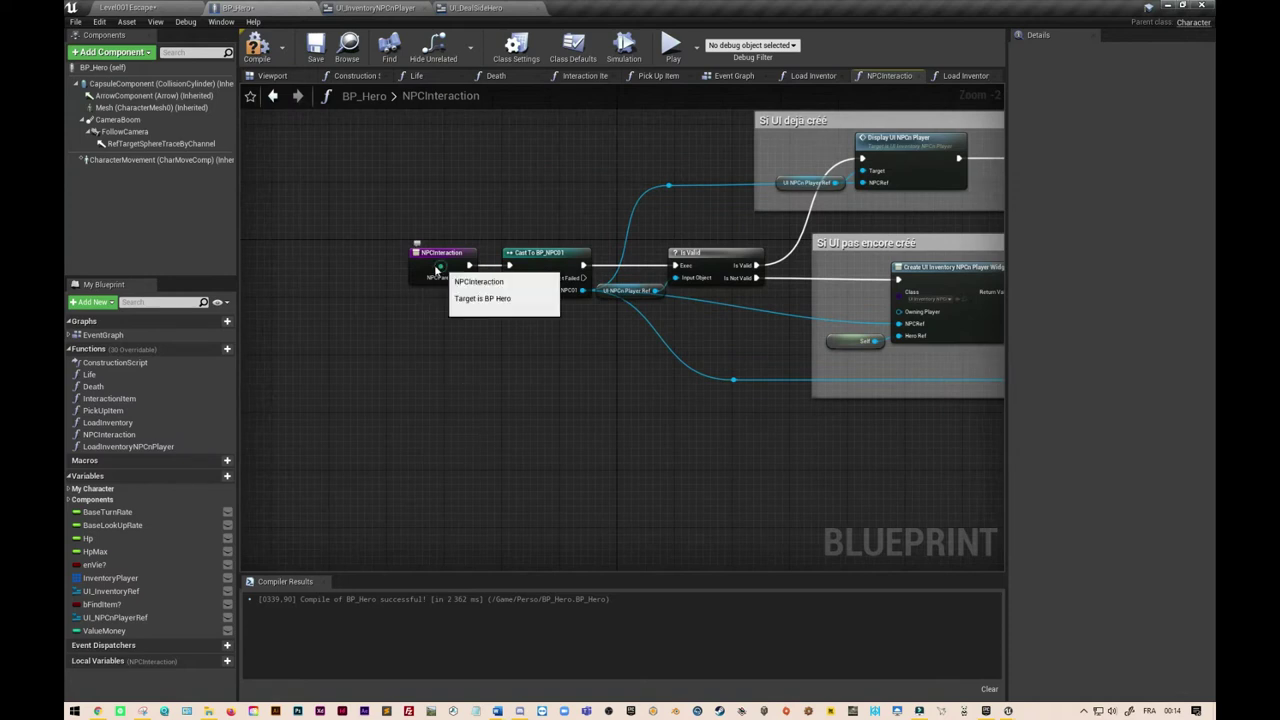
{"action": "left_click_drag", "start_coordinate": [436, 279], "coordinate": [320, 279]}
{"action": "right_click_drag", "start_coordinate": [374, 370], "coordinate": [420, 380]}
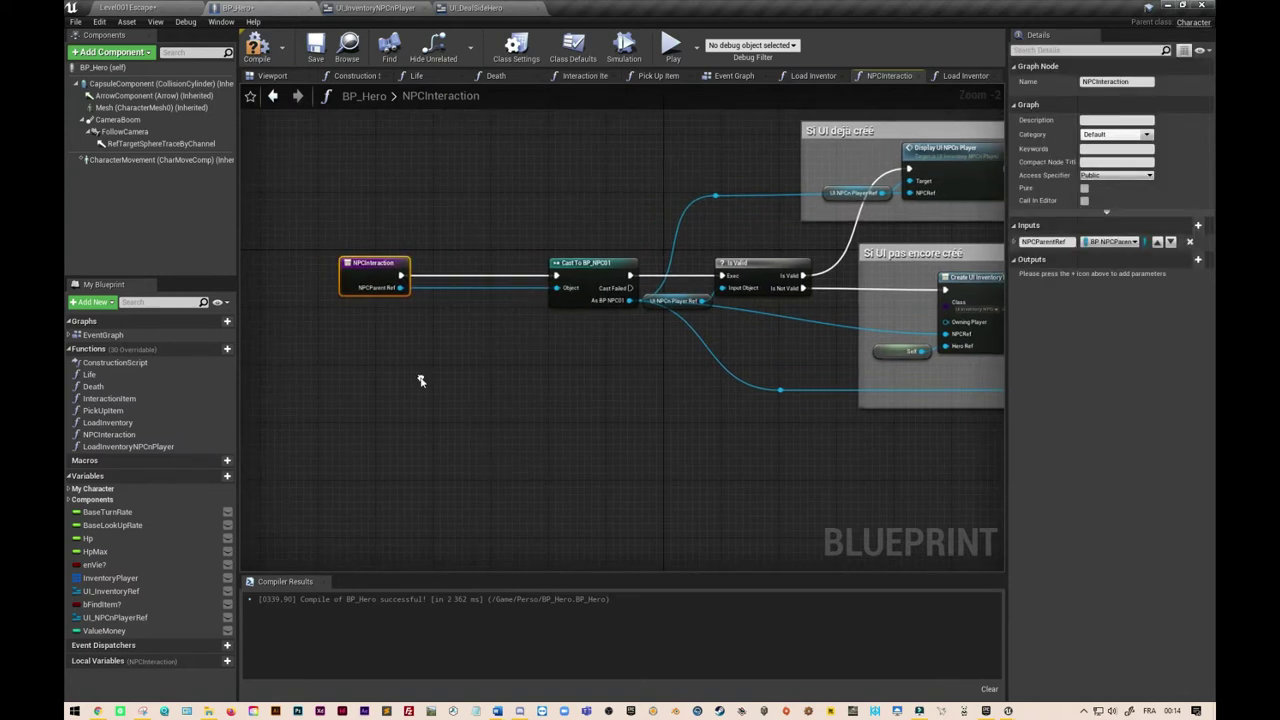
Step: Promote NPCParent Ref to local variable NPCParentRefLocal, its SET wired into Cast To BP_NPC01
{"action": "right_click", "coordinate": [400, 288]}
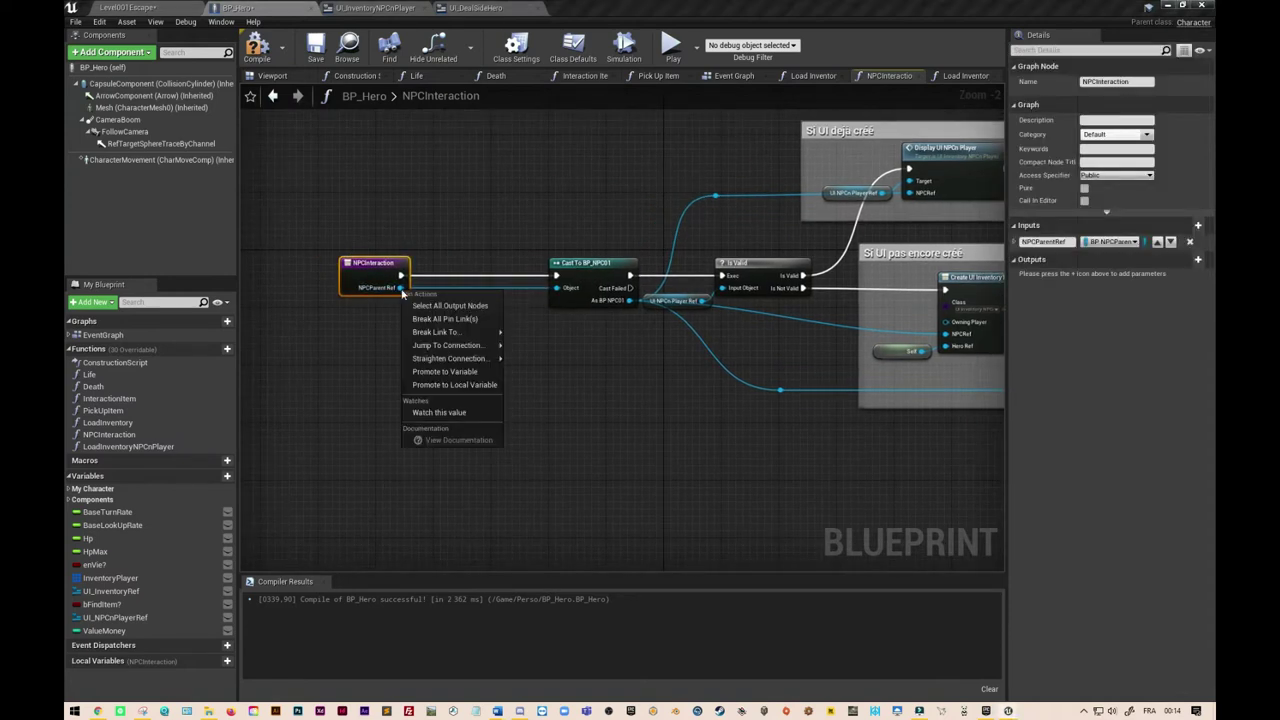
{"action": "left_click", "coordinate": [451, 385]}
{"action": "mouse_move", "coordinate": [538, 268]}
{"action": "left_mouse_down"}
{"action": "mouse_move", "coordinate": [454, 268]}
{"action": "mouse_move", "coordinate": [453, 279]}
{"action": "mouse_move", "coordinate": [557, 282]}
{"action": "left_mouse_up"}
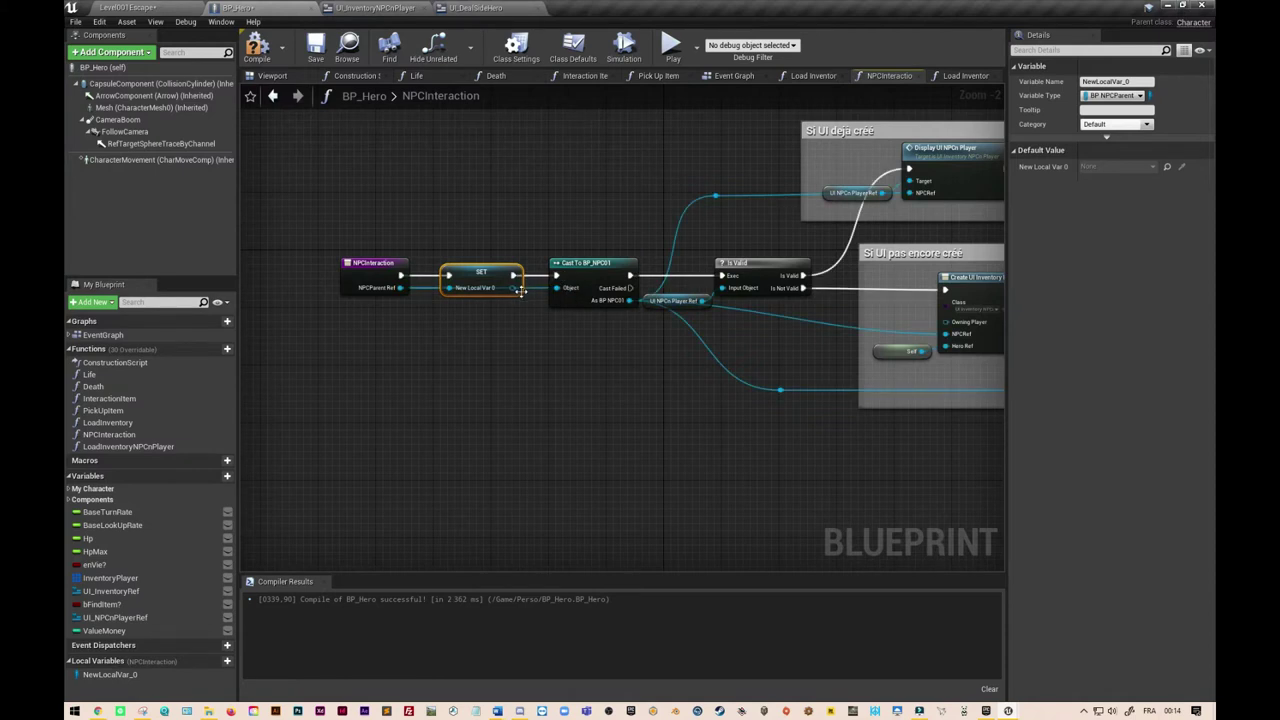
{"action": "left_click_drag", "start_coordinate": [514, 288], "coordinate": [562, 289]}
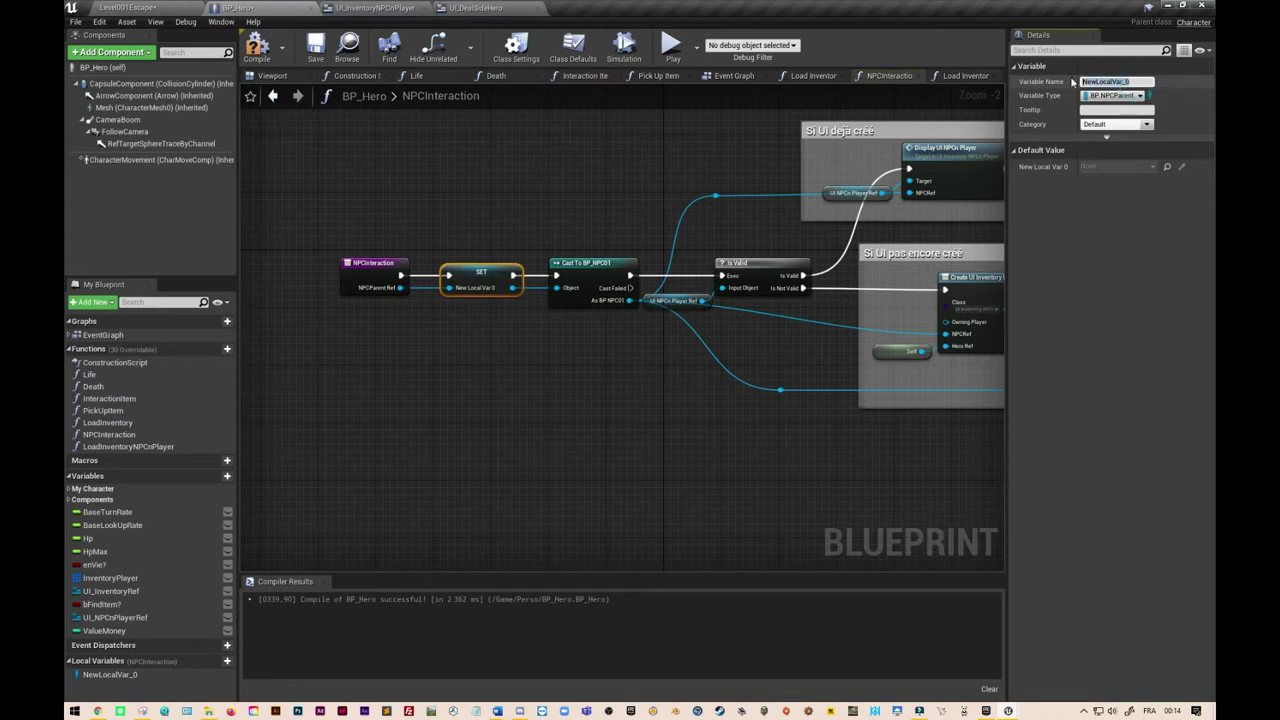
{"action": "type", "text": "NPCParent"}
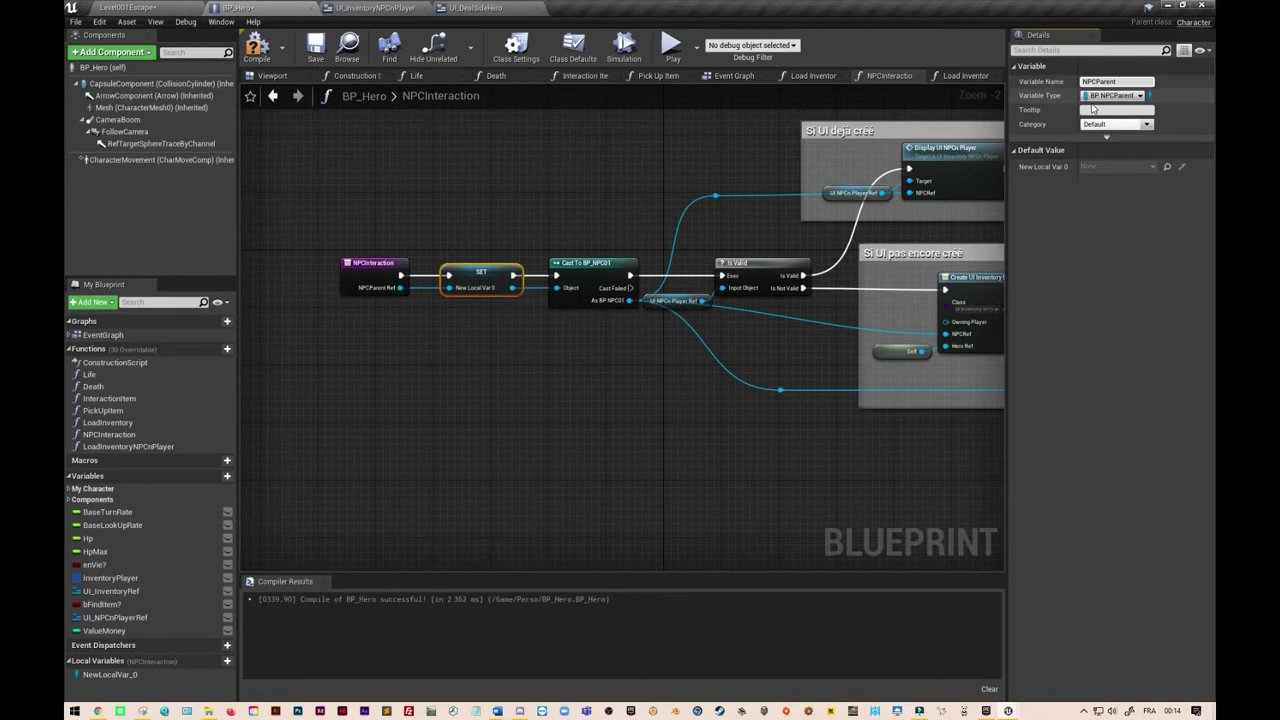
{"action": "type", "text": "Ref"}
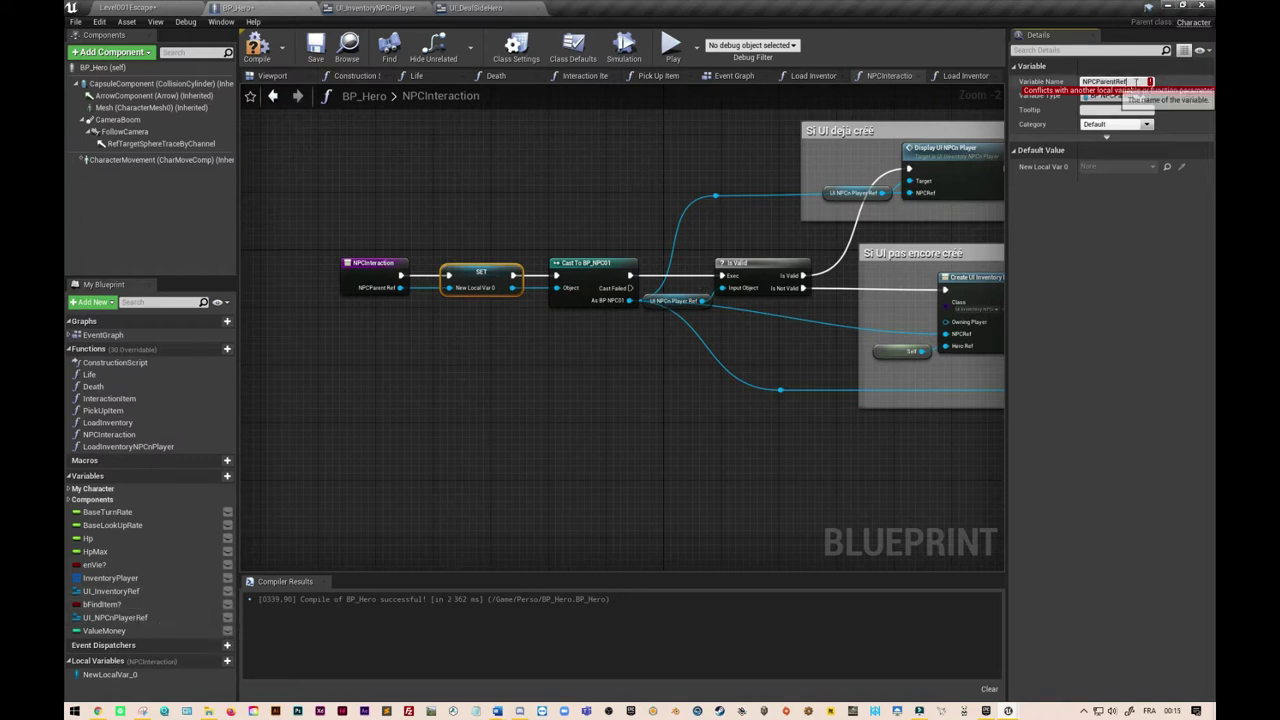
{"action": "type", "text": "1"}
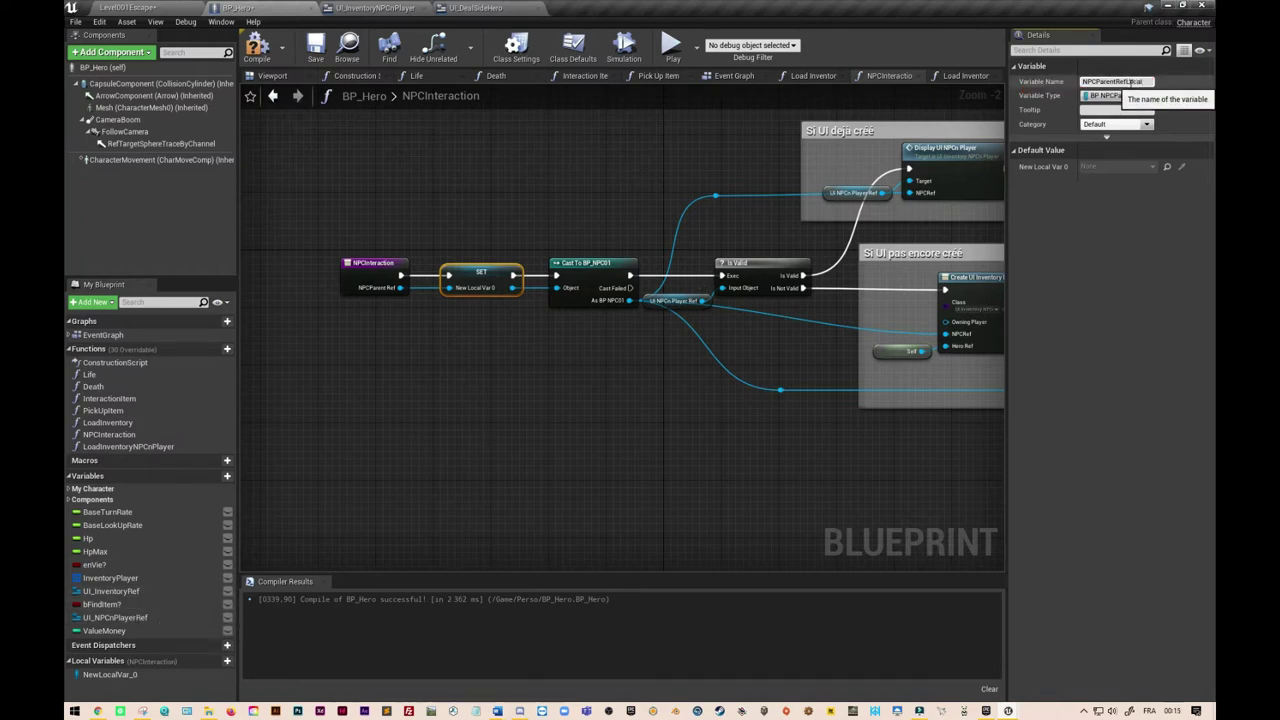
{"action": "left_click", "coordinate": [512, 547]}
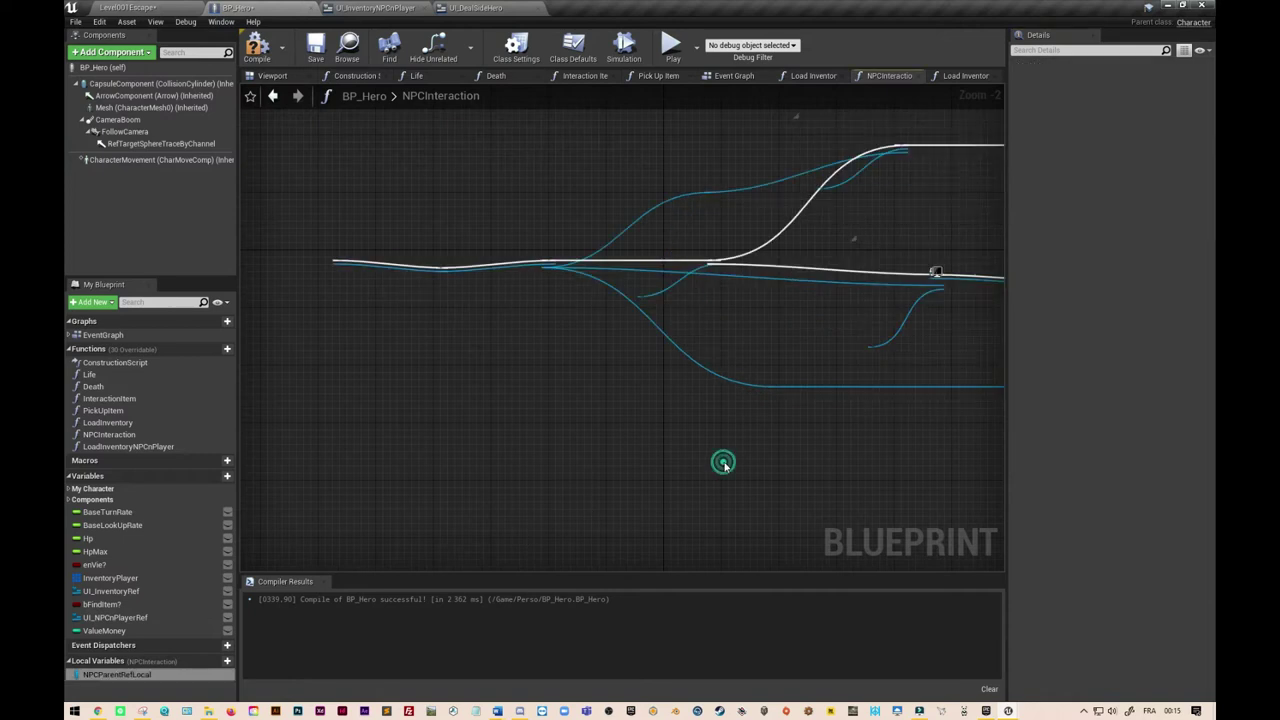
Step: Feed NPCParentRefLocal into Load Inventory NPCn Player's NPCParent Ref input and open that function
{"action": "right_click_drag", "start_coordinate": [739, 489], "coordinate": [495, 479]}
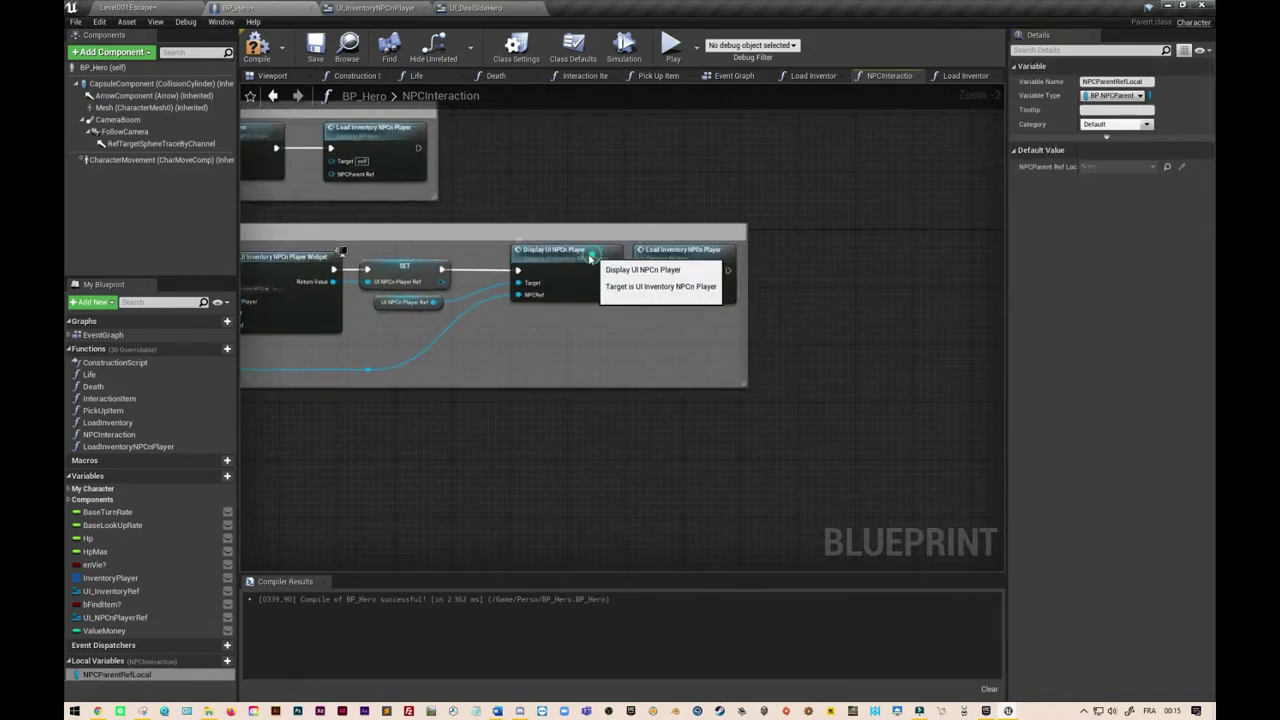
{"action": "left_click_drag", "start_coordinate": [581, 259], "coordinate": [558, 259]}
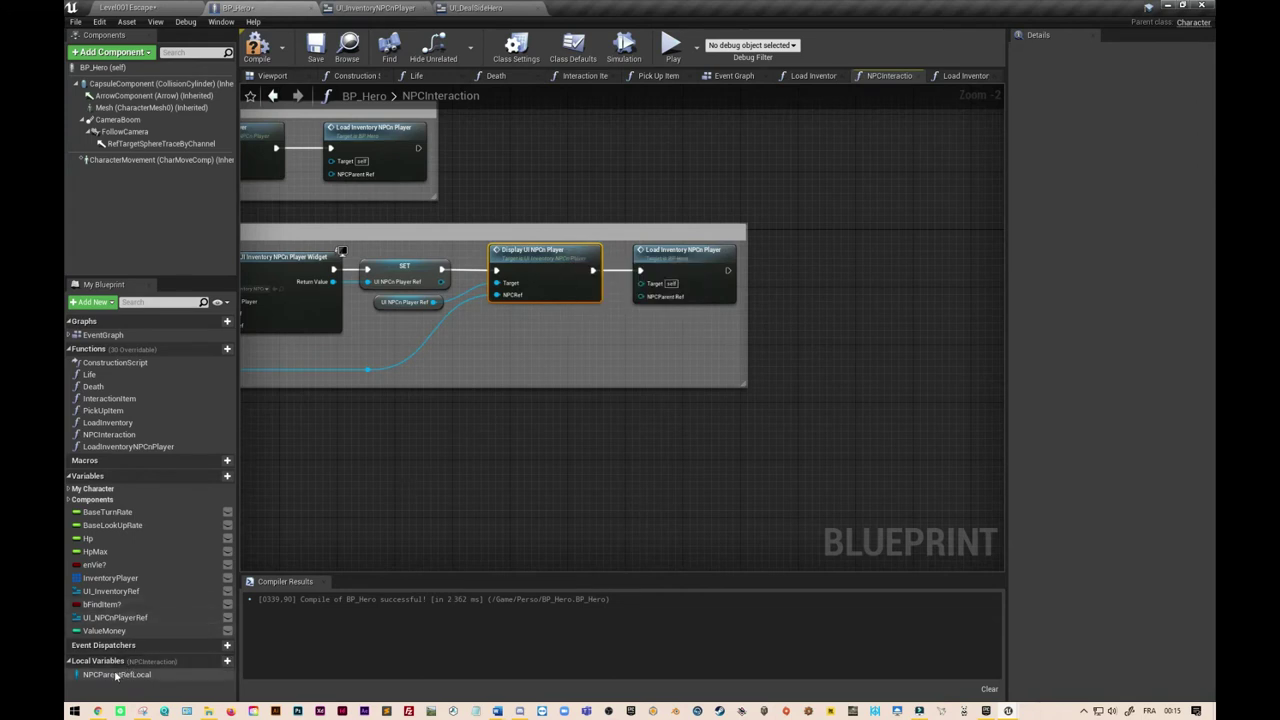
{"action": "mouse_move", "coordinate": [117, 674]}
{"action": "left_mouse_down"}
{"action": "mouse_move", "coordinate": [638, 303]}
{"action": "mouse_move", "coordinate": [609, 327]}
{"action": "left_mouse_up"}
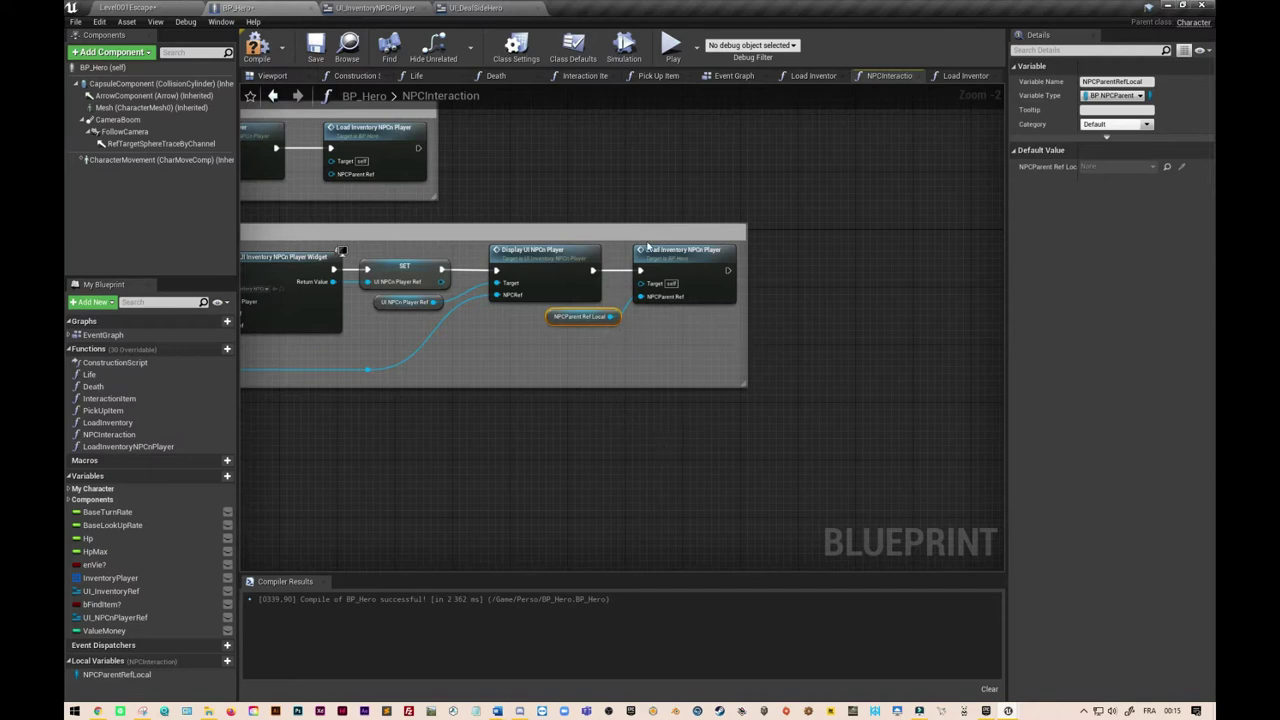
{"action": "double_click", "coordinate": [696, 262]}
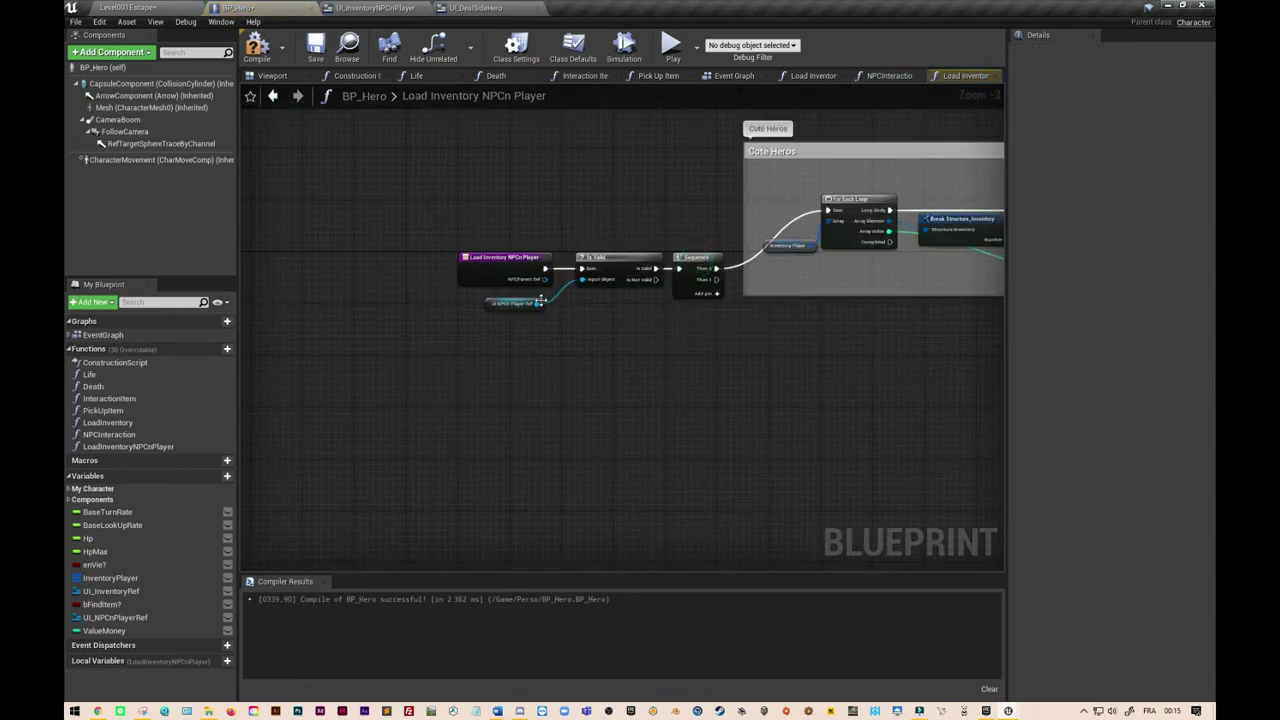
Step: Add a Cast To BP_NPC01 node driven by the Sequence's Then 1 output
{"action": "left_click_drag", "start_coordinate": [500, 262], "coordinate": [381, 302]}
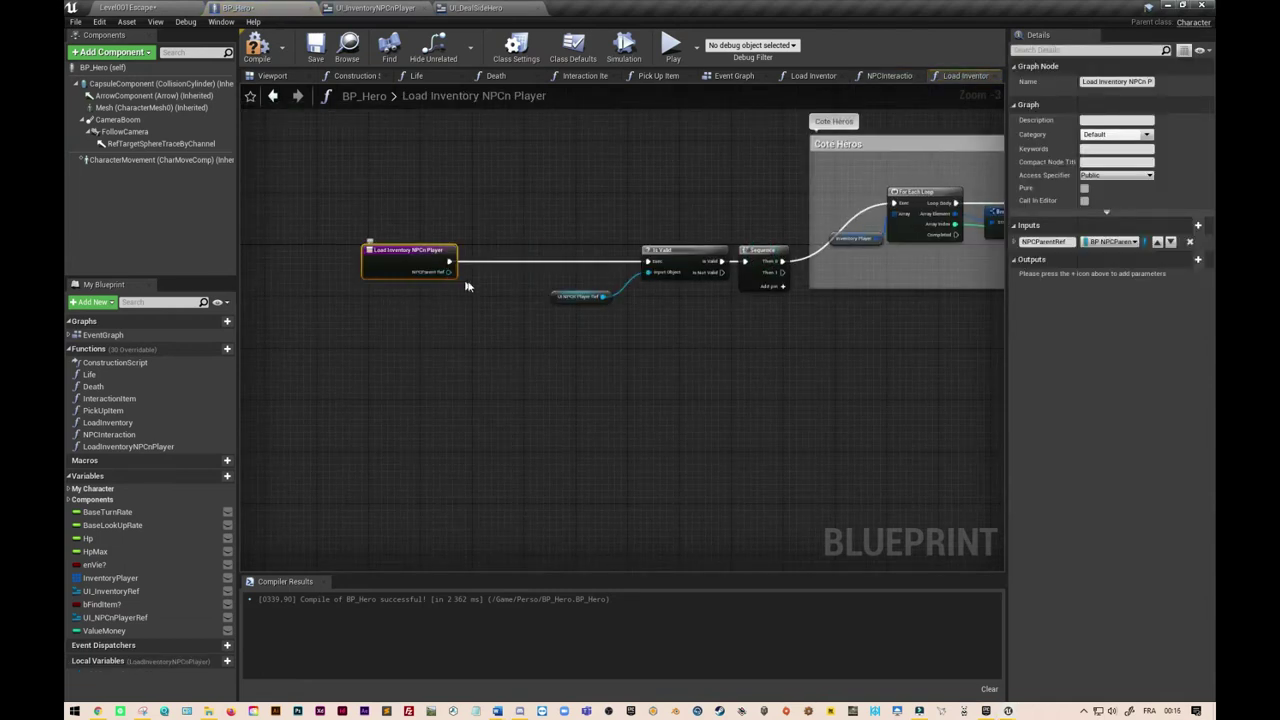
{"action": "mouse_move", "coordinate": [449, 272]}
{"action": "left_mouse_down"}
{"action": "mouse_move", "coordinate": [547, 368]}
{"action": "mouse_move", "coordinate": [608, 323]}
{"action": "left_mouse_up"}
{"action": "left_click", "coordinate": [838, 358]}
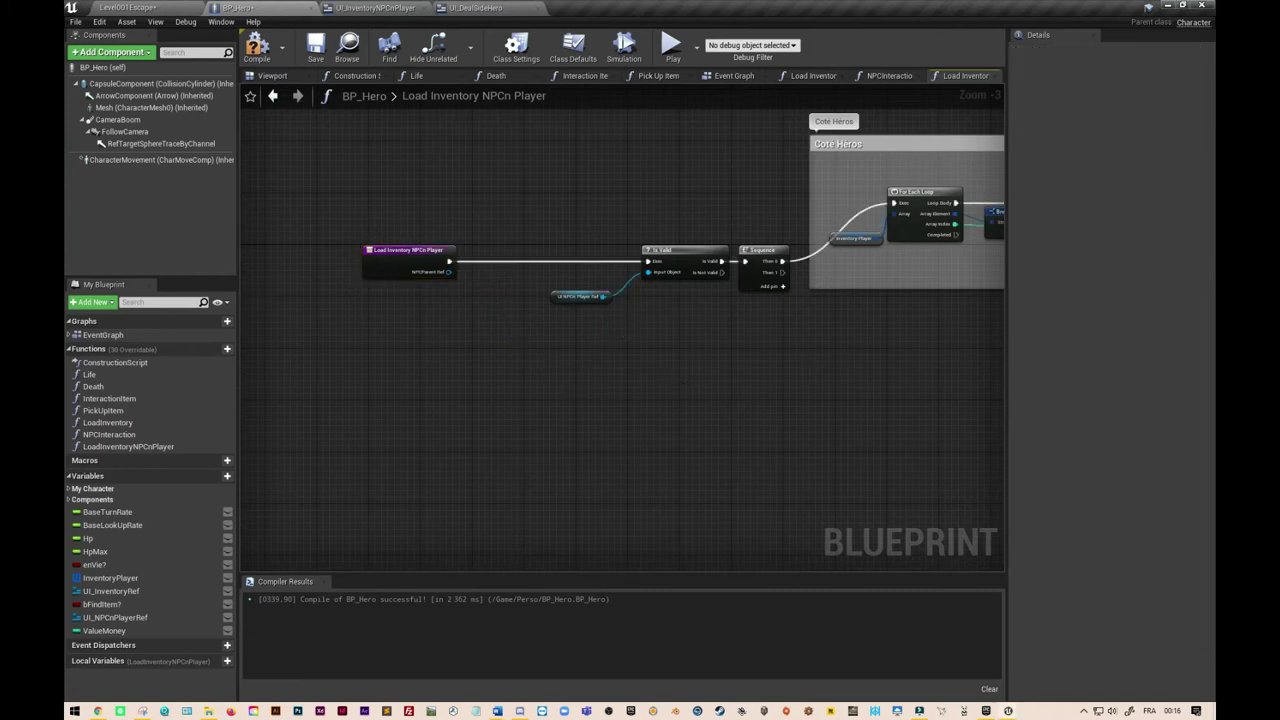
{"action": "right_click", "coordinate": [811, 369]}
{"action": "type", "text": "casto"}
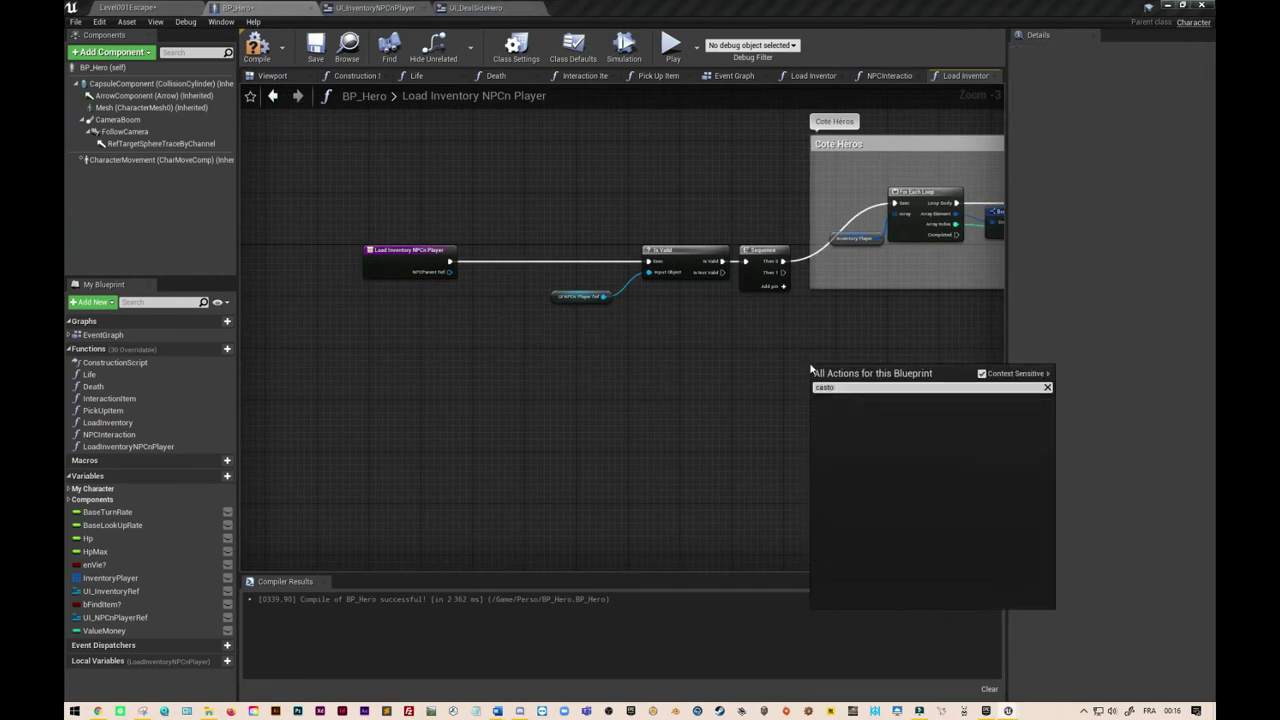
{"action": "key", "text": "BackSpace"}
{"action": "type", "text": "t"}
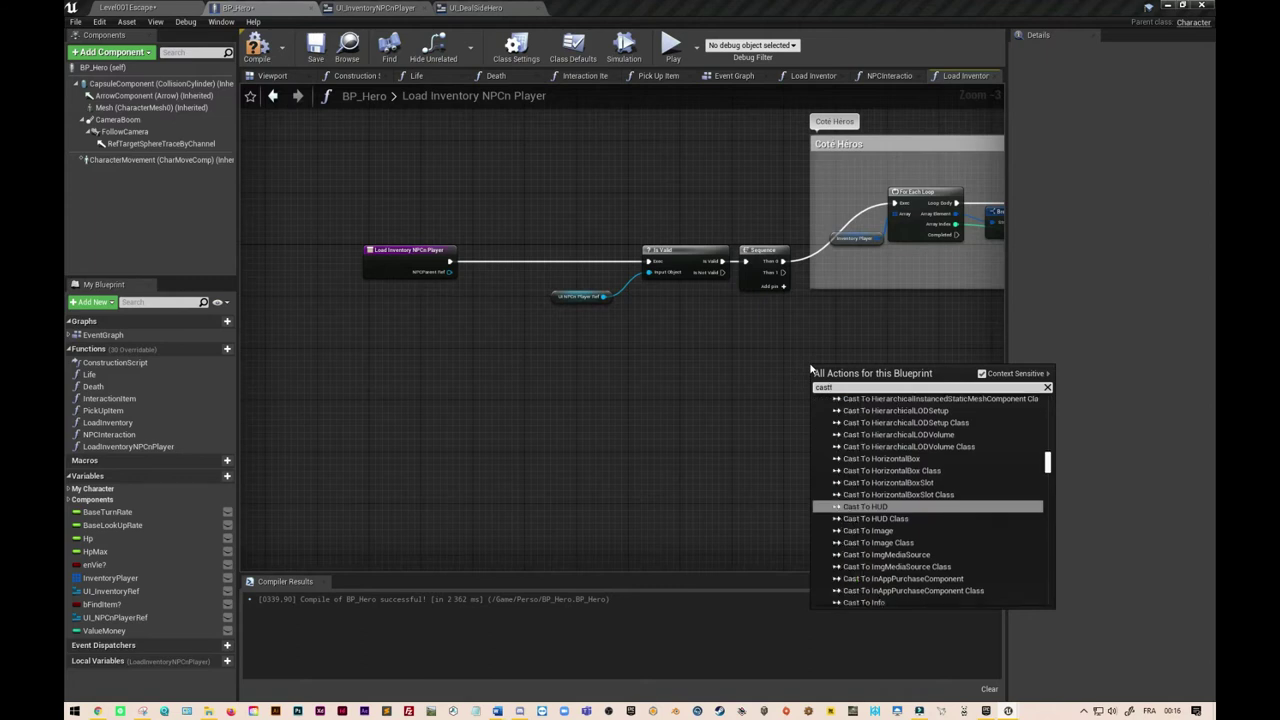
{"action": "type", "text": "o bp"}
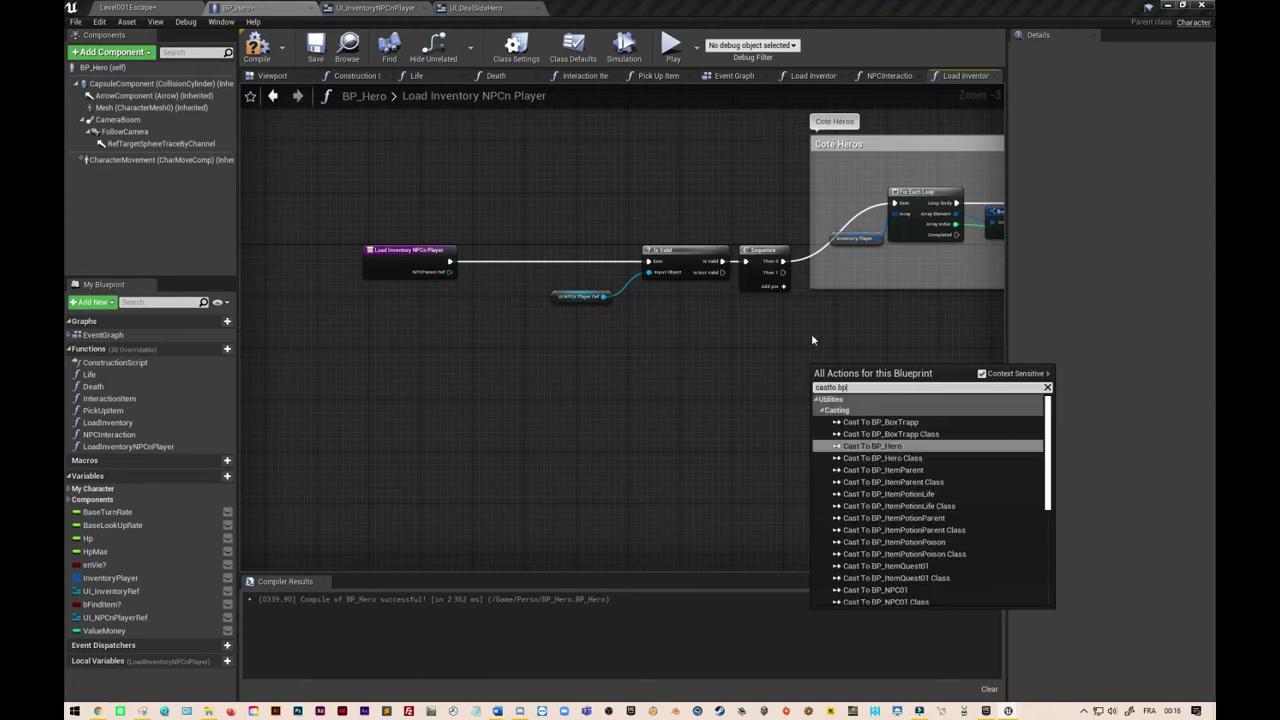
{"action": "scroll", "coordinate": [945, 542], "scroll_direction": "down", "scroll_amount": 1}
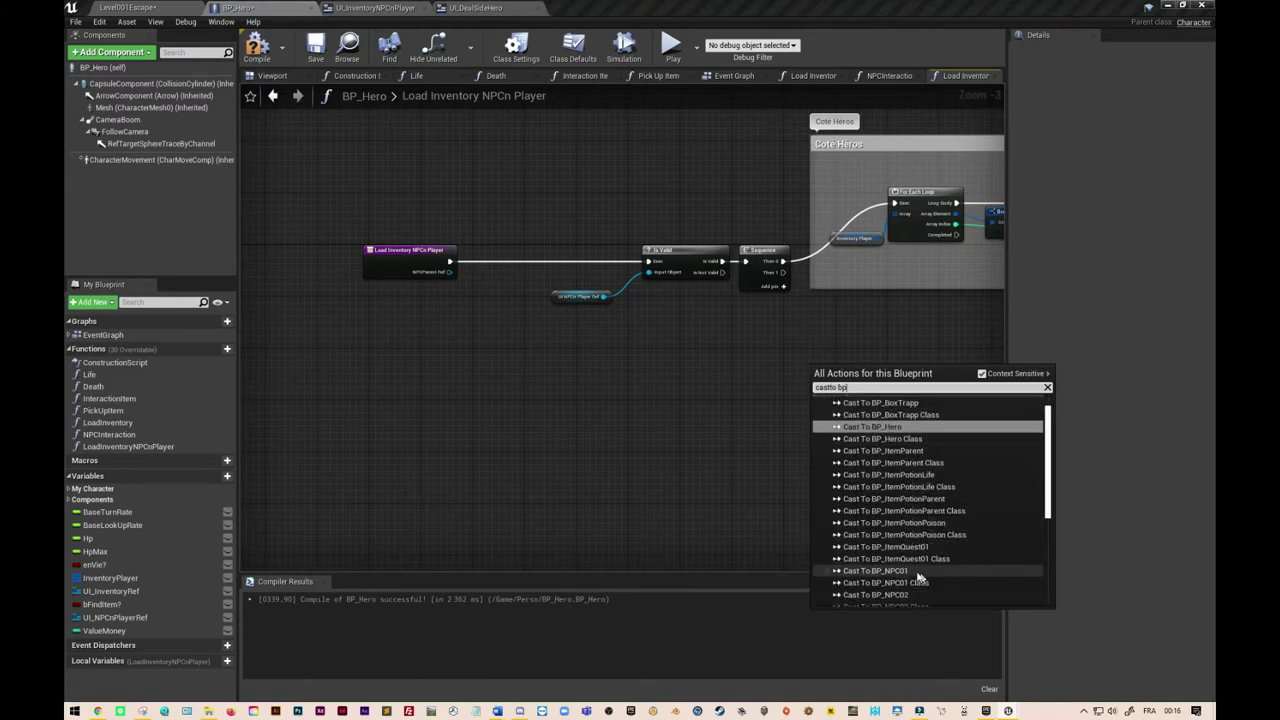
{"action": "left_click", "coordinate": [876, 571]}
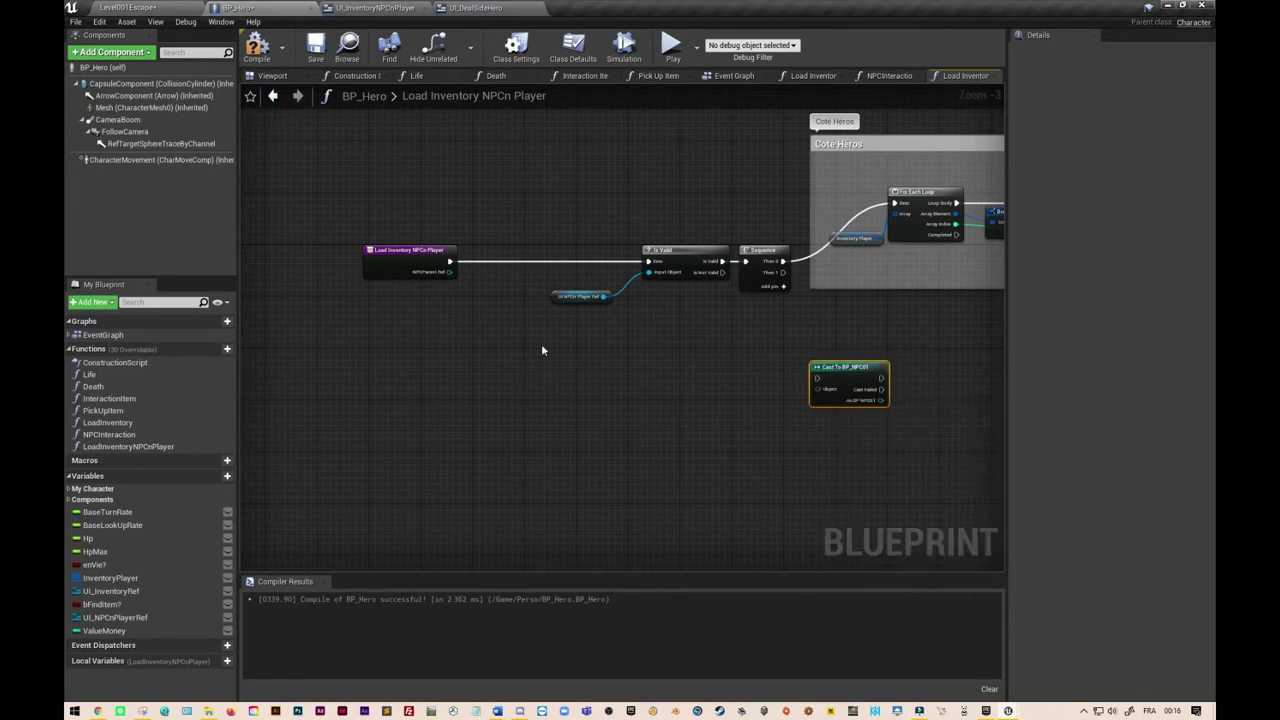
{"action": "mouse_move", "coordinate": [783, 272]}
{"action": "left_mouse_down"}
{"action": "mouse_move", "coordinate": [817, 378]}
{"action": "mouse_move", "coordinate": [864, 311]}
{"action": "left_mouse_up"}
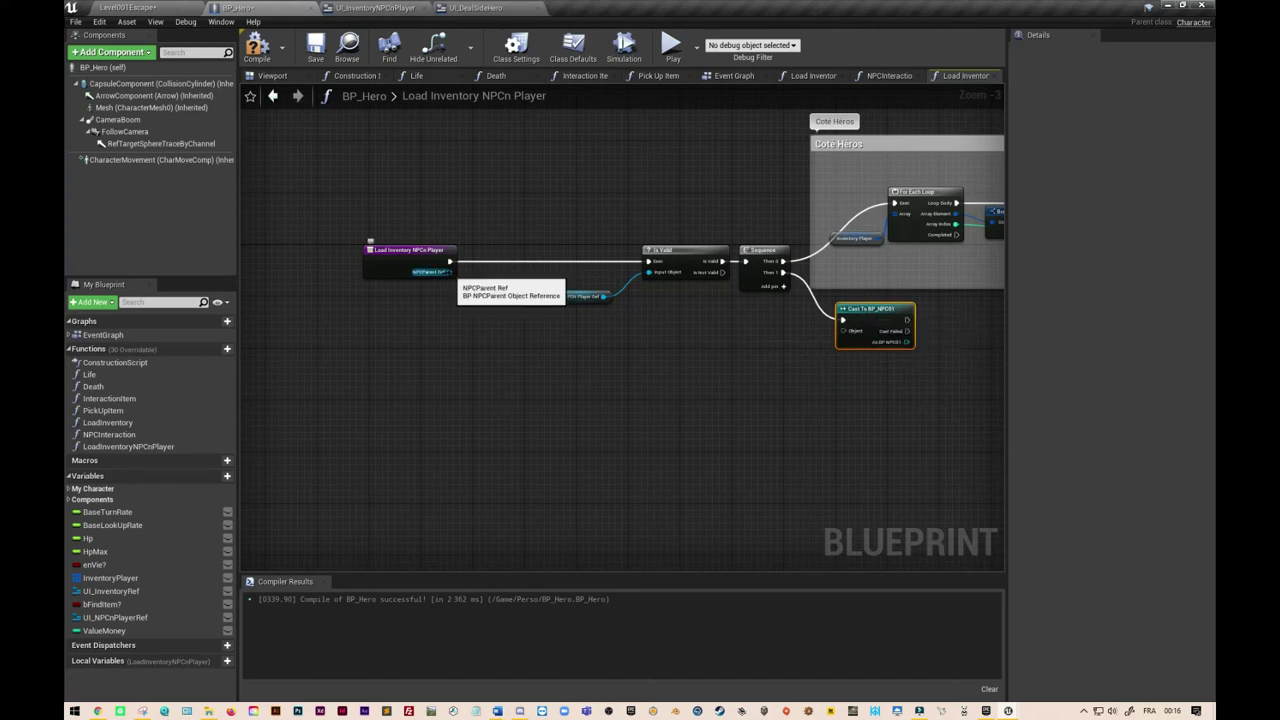
Step: Promote NPCParent Ref to a local variable set before Is Valid, and delete the old NPCParent Ref variable
{"action": "right_click", "coordinate": [447, 271]}
{"action": "left_click", "coordinate": [490, 290]}
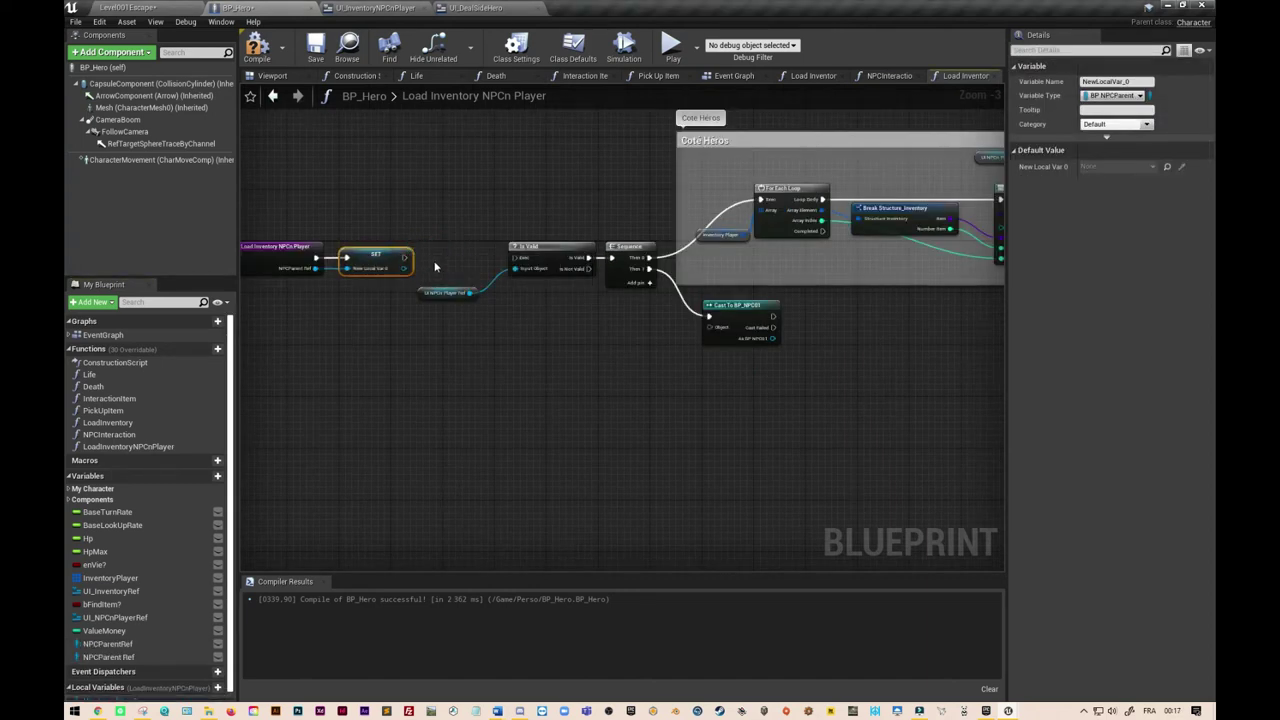
{"action": "left_click_drag", "start_coordinate": [404, 258], "coordinate": [496, 259]}
{"action": "left_click", "coordinate": [110, 657]}
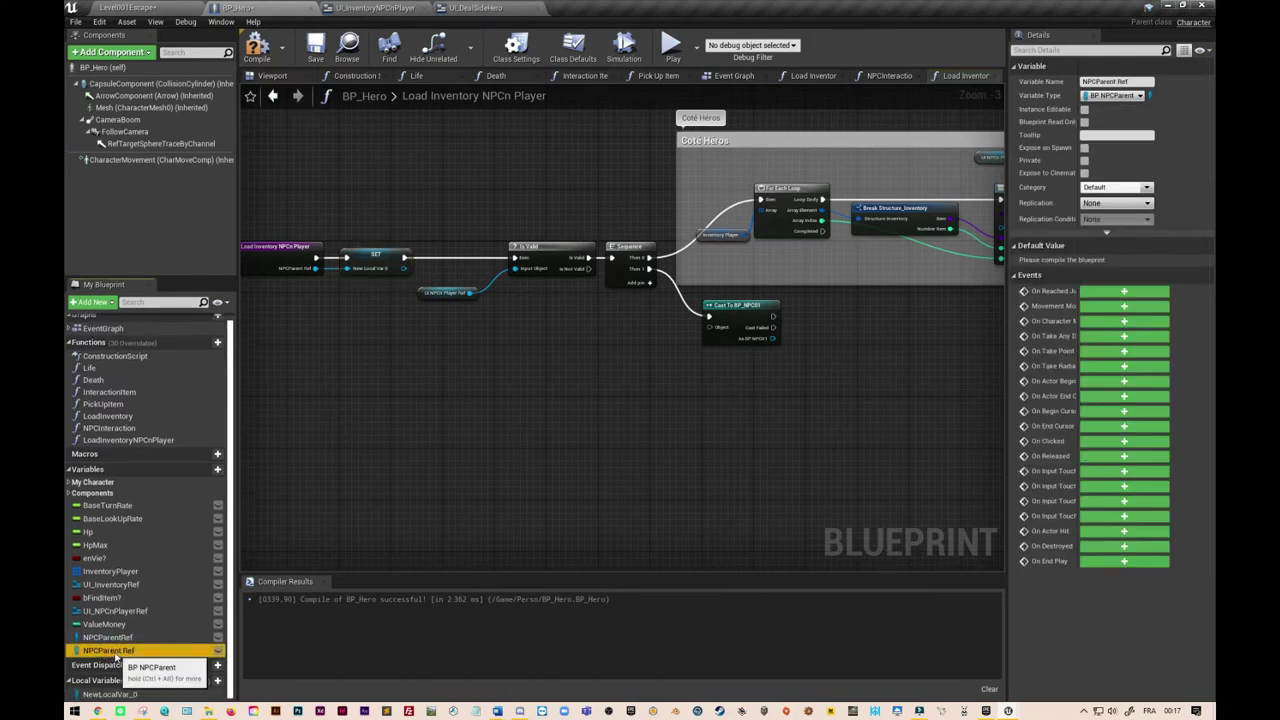
{"action": "right_click", "coordinate": [115, 655]}
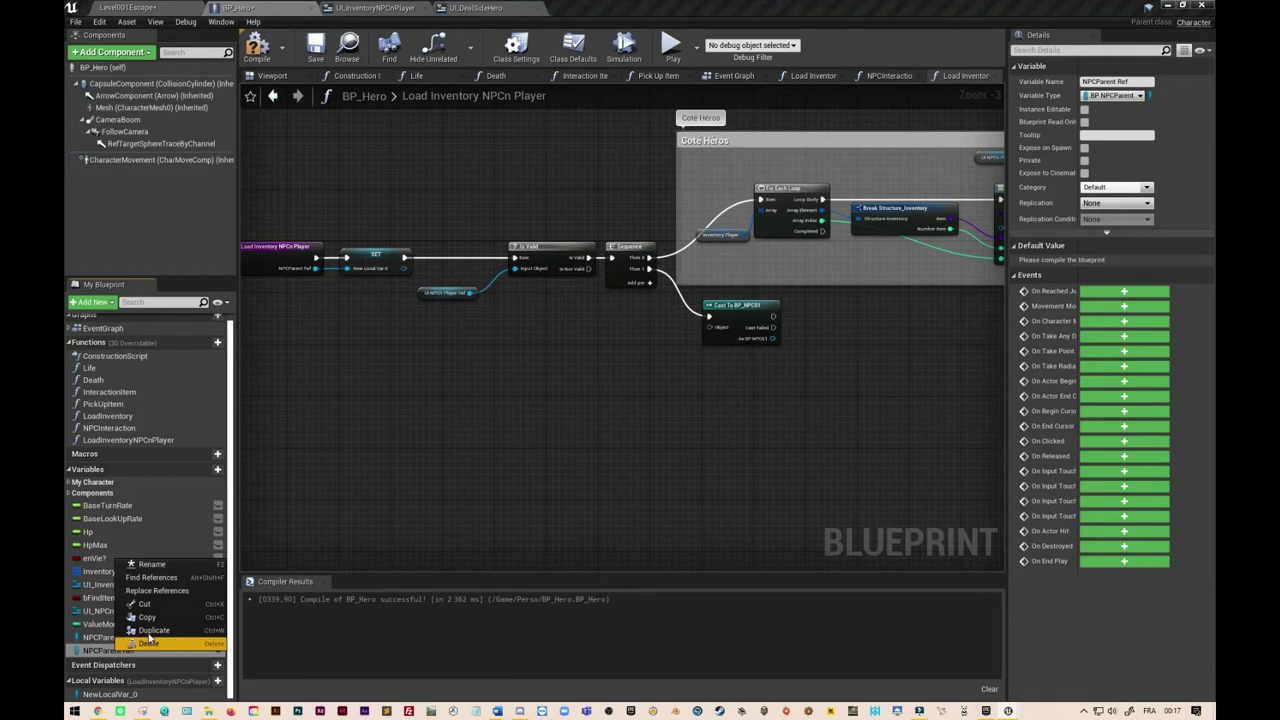
{"action": "left_click", "coordinate": [151, 642]}
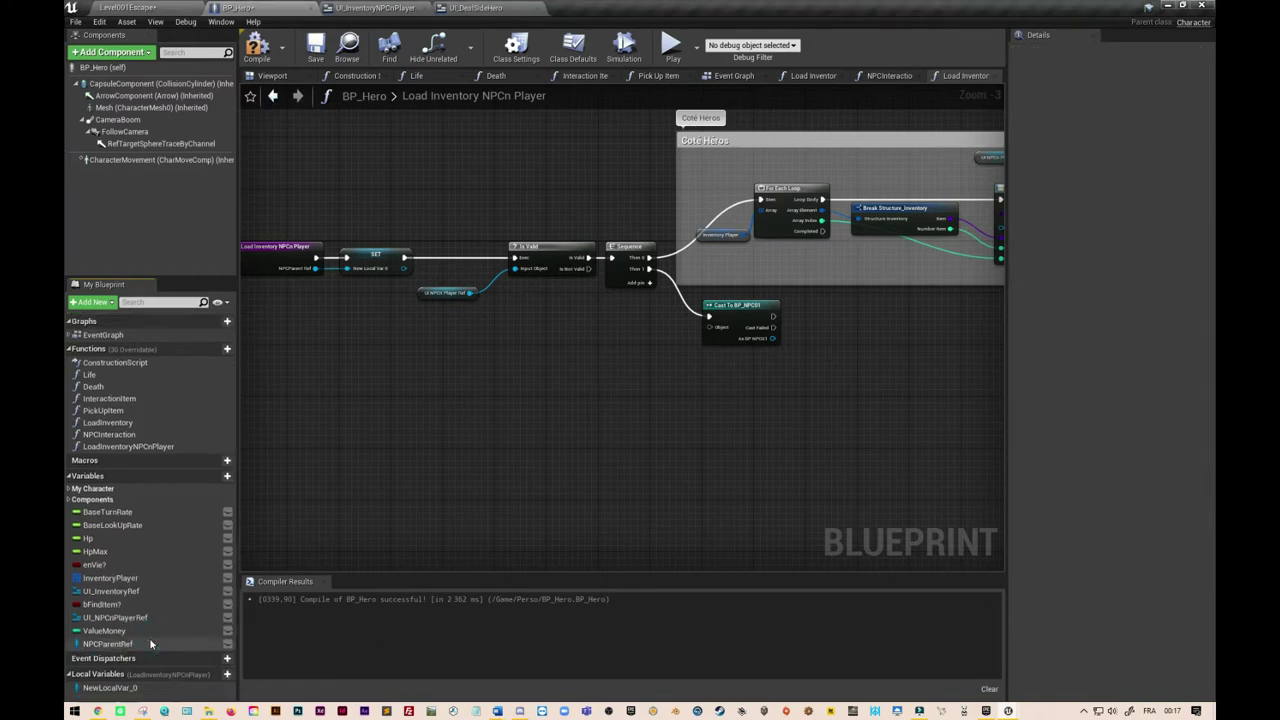
Step: Rename the local variable NewLocalVar_0 to NPCParentRefLocal
{"action": "left_click", "coordinate": [130, 688]}
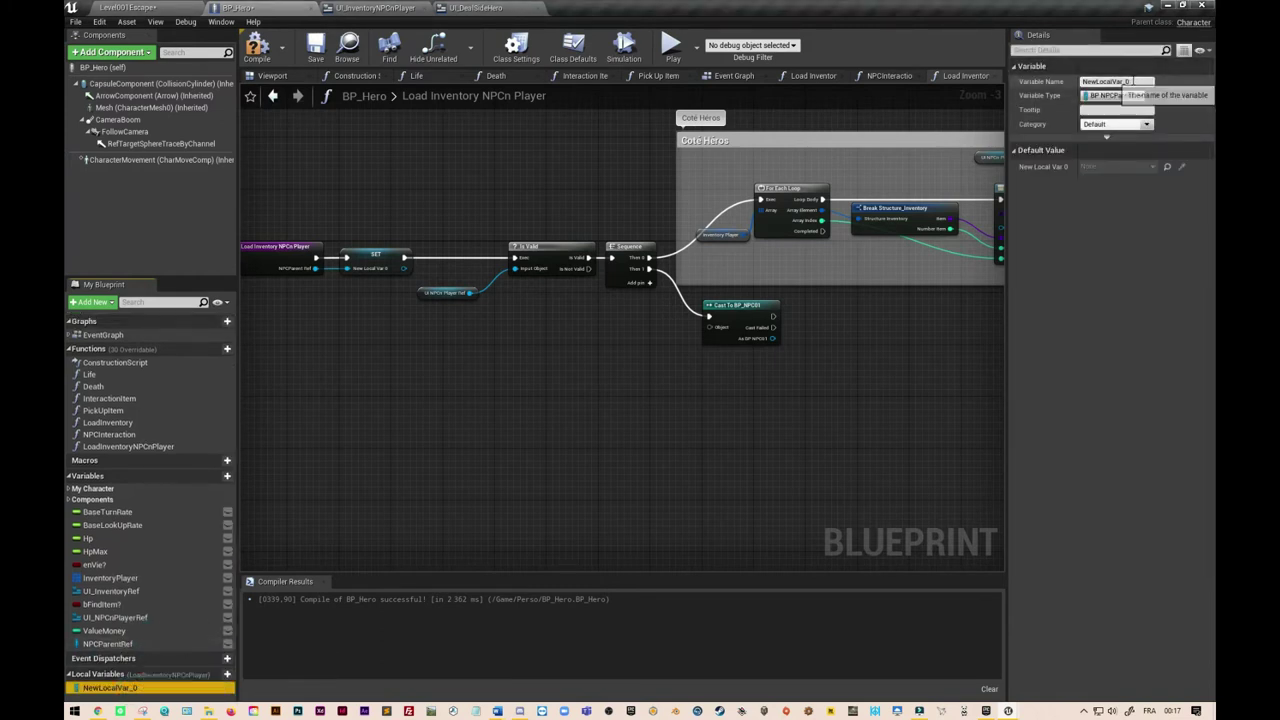
{"action": "left_click", "coordinate": [1131, 80]}
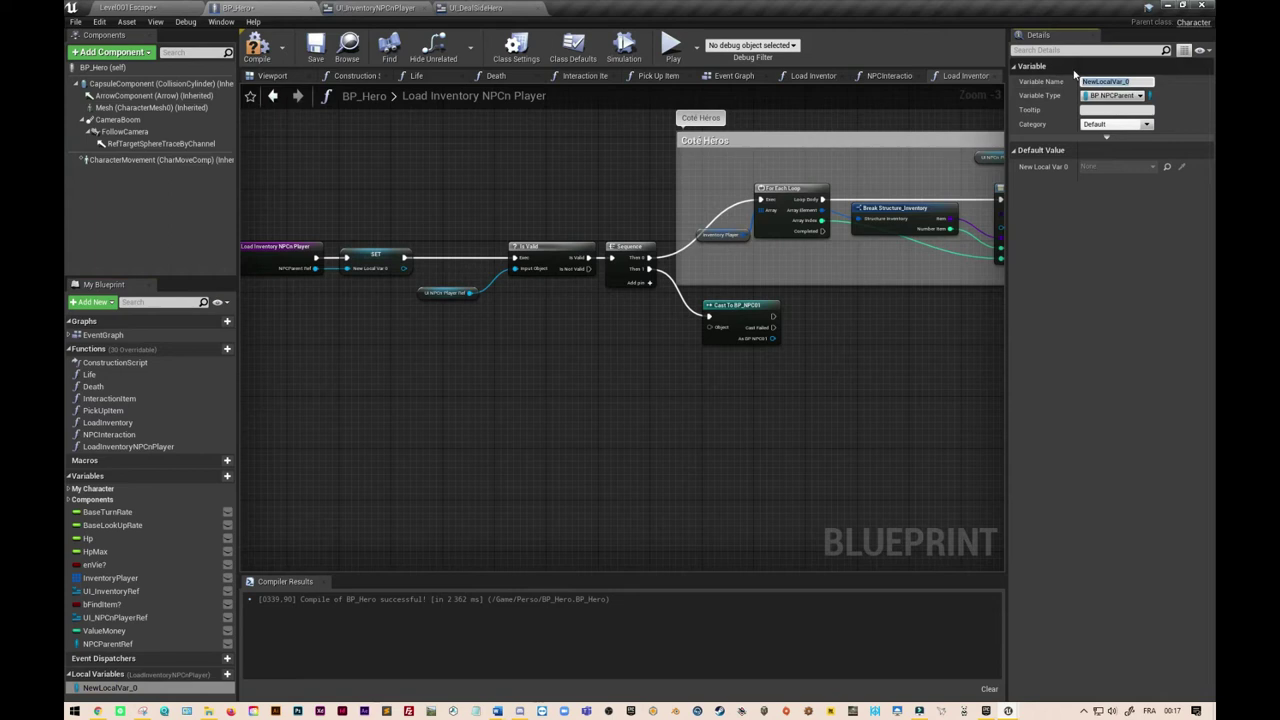
{"action": "type", "text": "NPCParentRe"}
{"action": "type", "text": "f"}
{"action": "key", "text": "Return"}
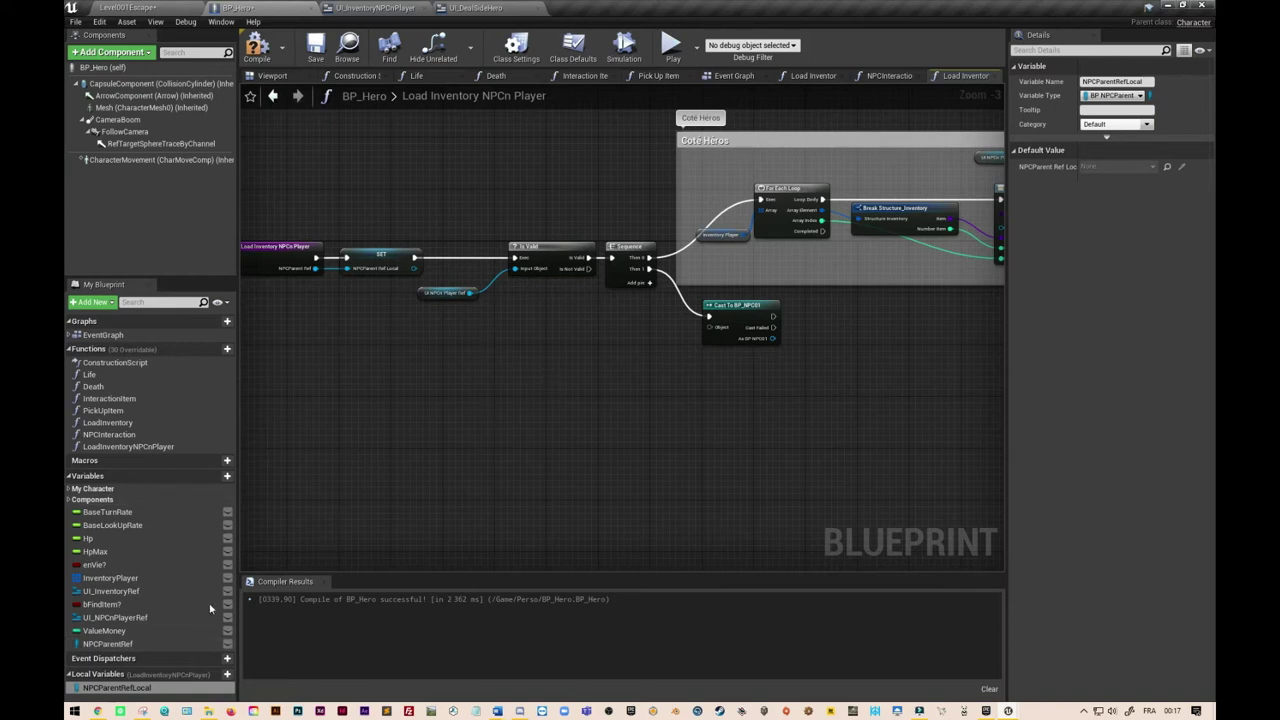
Step: Wire NPCParentRefLocal into the cast's Object pin and add a For Each Loop after the cast
{"action": "mouse_move", "coordinate": [117, 688]}
{"action": "left_mouse_down"}
{"action": "mouse_move", "coordinate": [711, 335]}
{"action": "mouse_move", "coordinate": [684, 344]}
{"action": "left_mouse_up"}
{"action": "right_click_drag", "start_coordinate": [806, 403], "coordinate": [555, 399]}
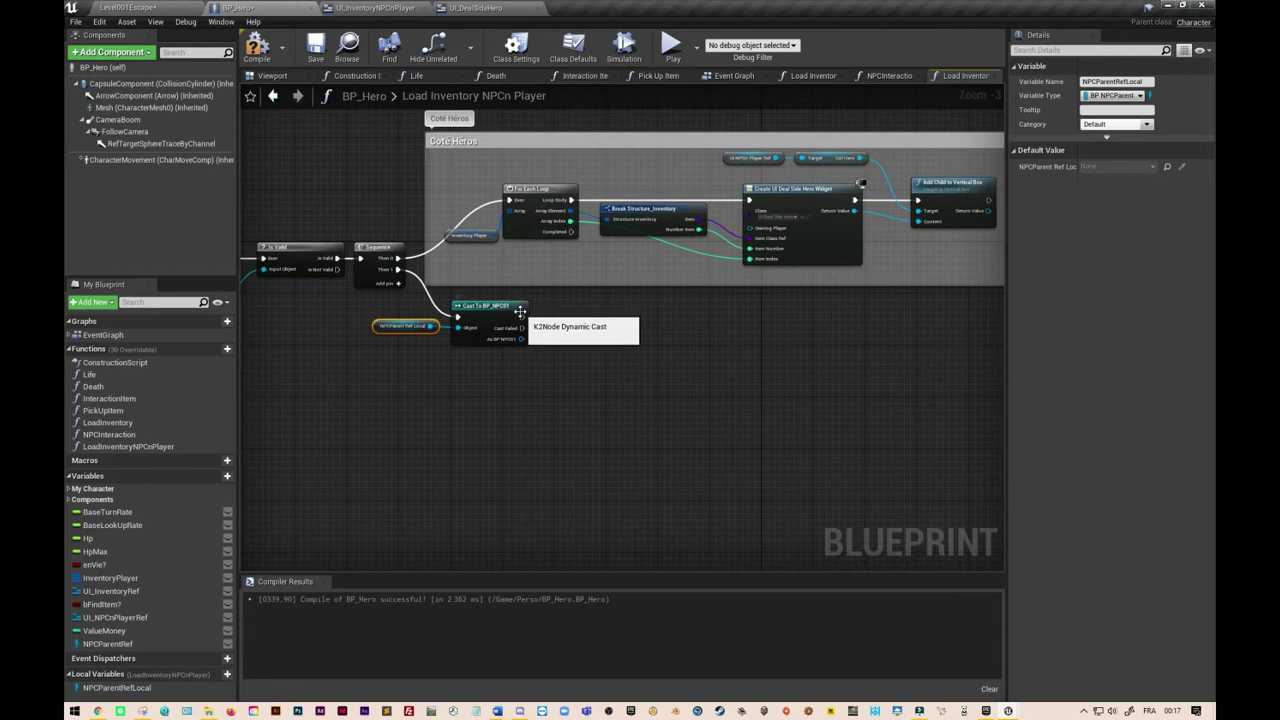
{"action": "left_click_drag", "start_coordinate": [521, 317], "coordinate": [594, 318]}
{"action": "type", "text": "for each"}
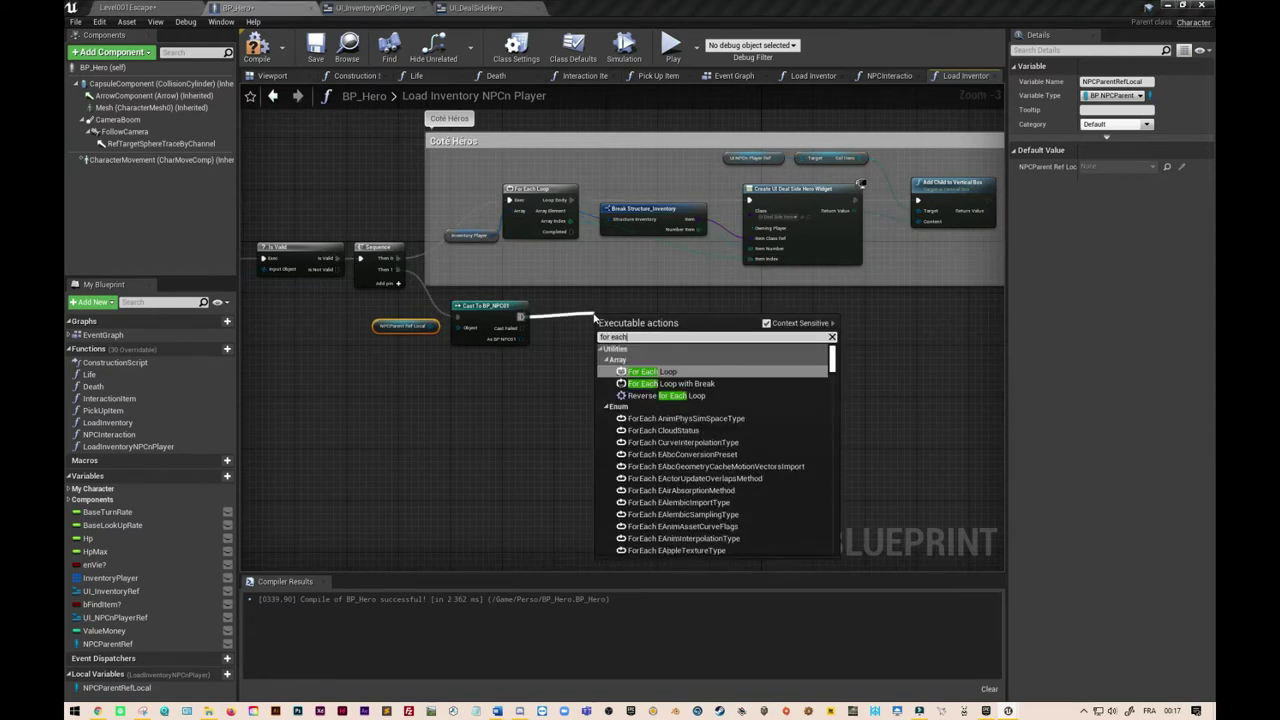
{"action": "left_click", "coordinate": [655, 372]}
{"action": "left_click_drag", "start_coordinate": [638, 329], "coordinate": [618, 315]}
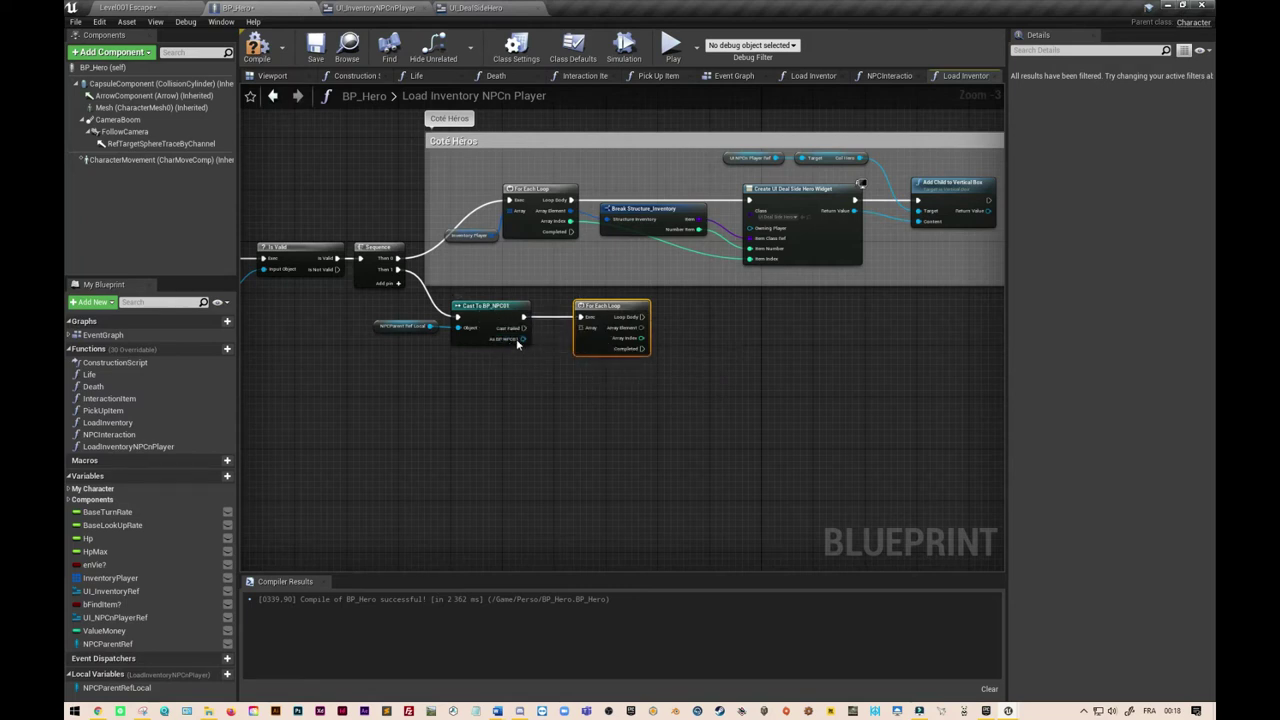
Step: Feed the cast NPC's Inventory NPC array into the loop's Array pin and tidy the nodes
{"action": "left_click_drag", "start_coordinate": [521, 340], "coordinate": [518, 380]}
{"action": "type", "text": "invenotr"}
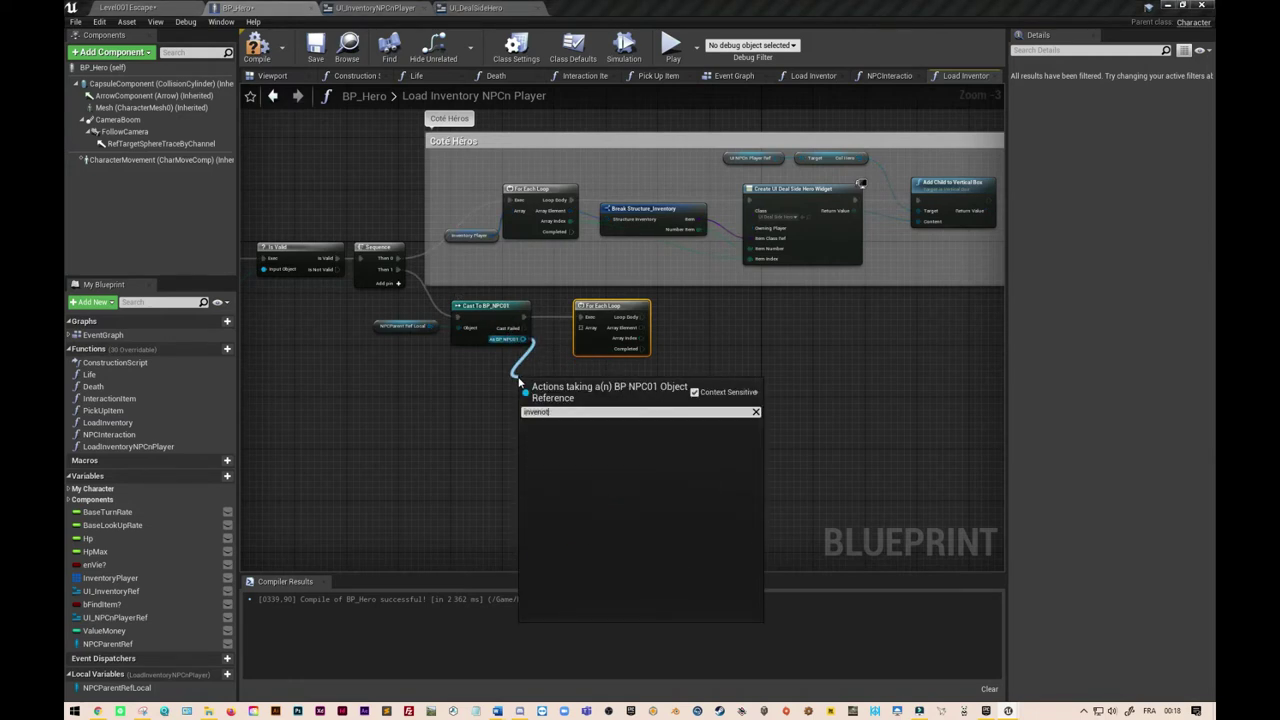
{"action": "key", "text": "BackSpace"}
{"action": "key", "text": "BackSpace"}
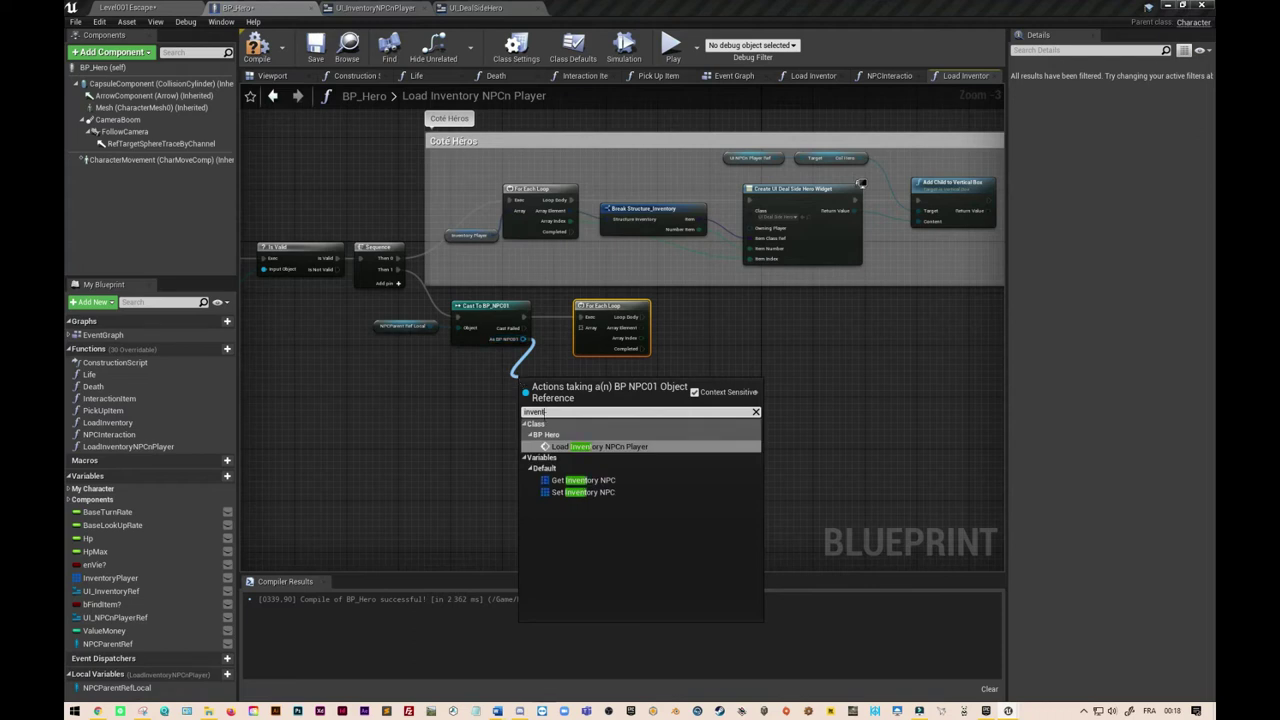
{"action": "left_click", "coordinate": [592, 480]}
{"action": "mouse_move", "coordinate": [598, 384]}
{"action": "left_mouse_down"}
{"action": "mouse_move", "coordinate": [580, 328]}
{"action": "mouse_move", "coordinate": [669, 310]}
{"action": "left_mouse_up"}
{"action": "left_click_drag", "start_coordinate": [548, 387], "coordinate": [478, 360]}
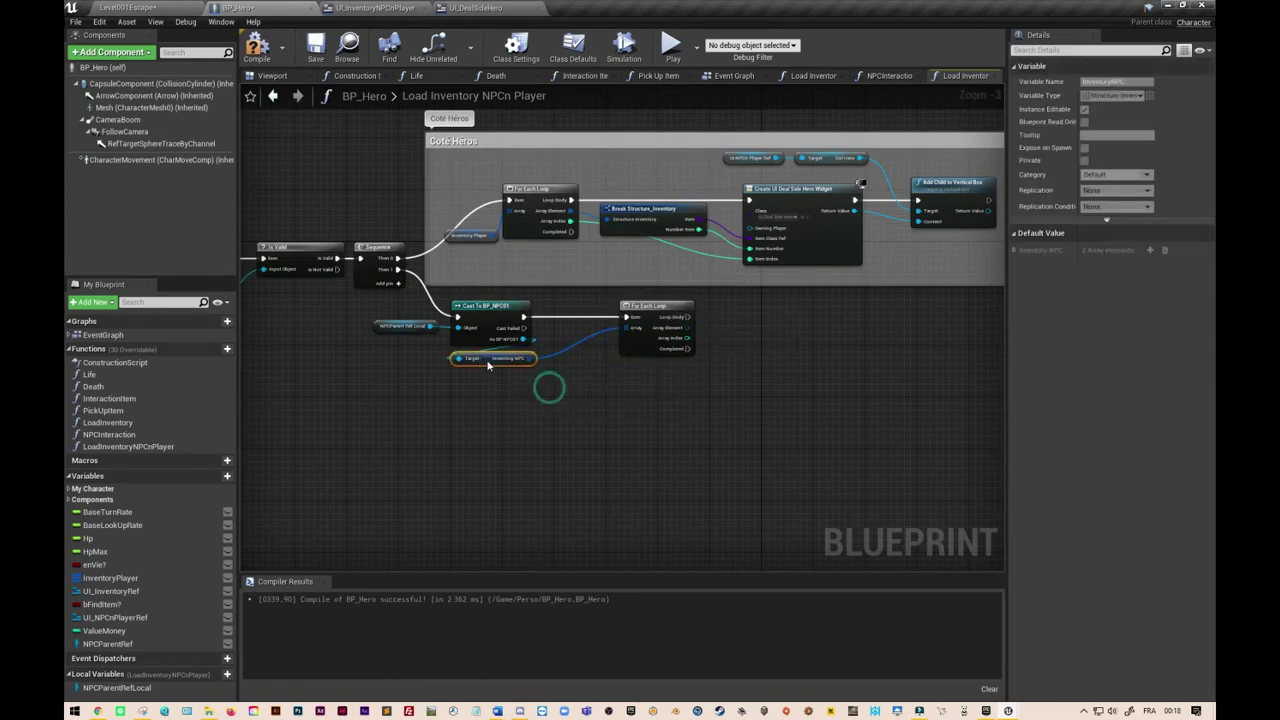
{"action": "left_click_drag", "start_coordinate": [666, 313], "coordinate": [641, 313]}
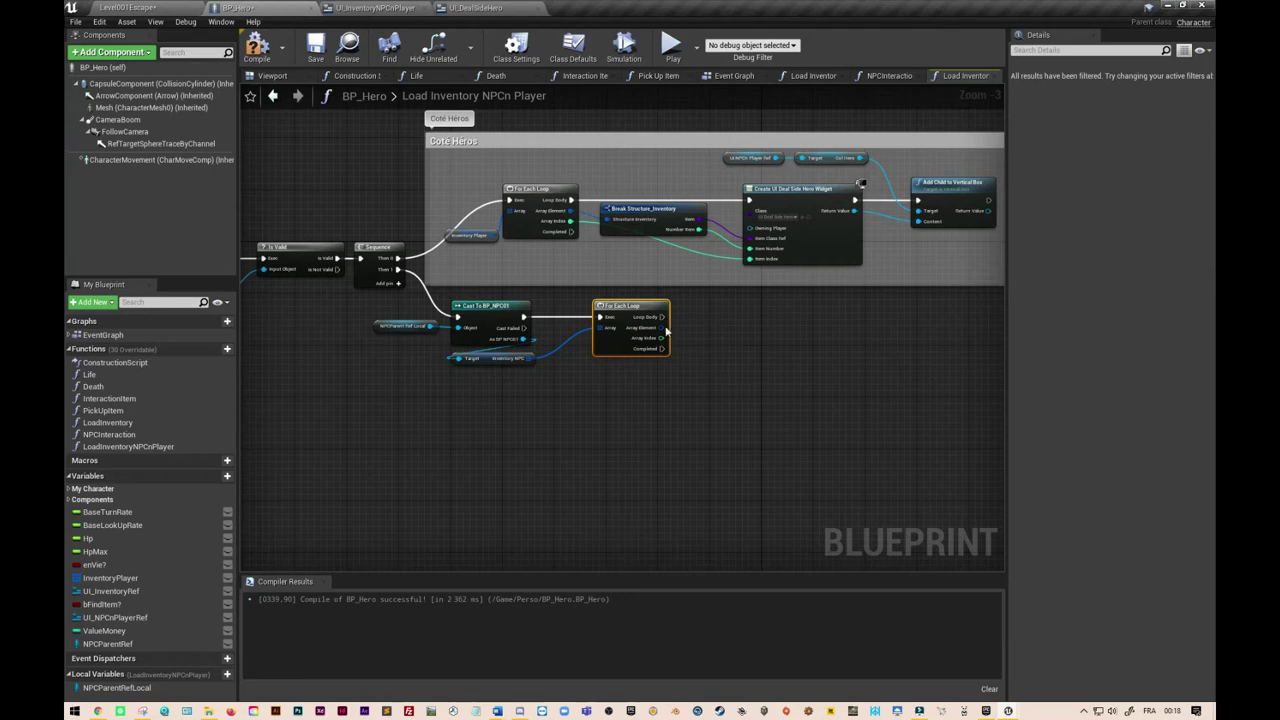
Step: Break each Array Element into its Structure_InventoryNPC fields
{"action": "left_click_drag", "start_coordinate": [662, 328], "coordinate": [744, 355]}
{"action": "type", "text": "break"}
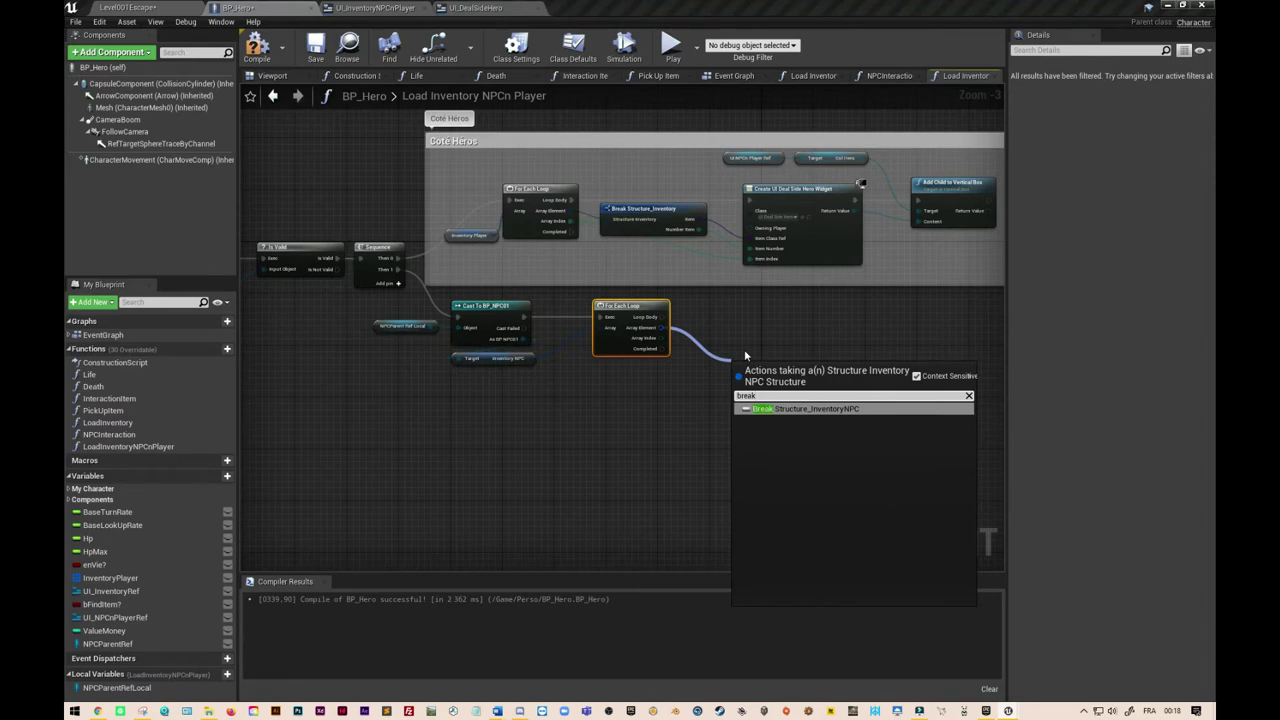
{"action": "type", "text": " structure"}
{"action": "left_click", "coordinate": [829, 409]}
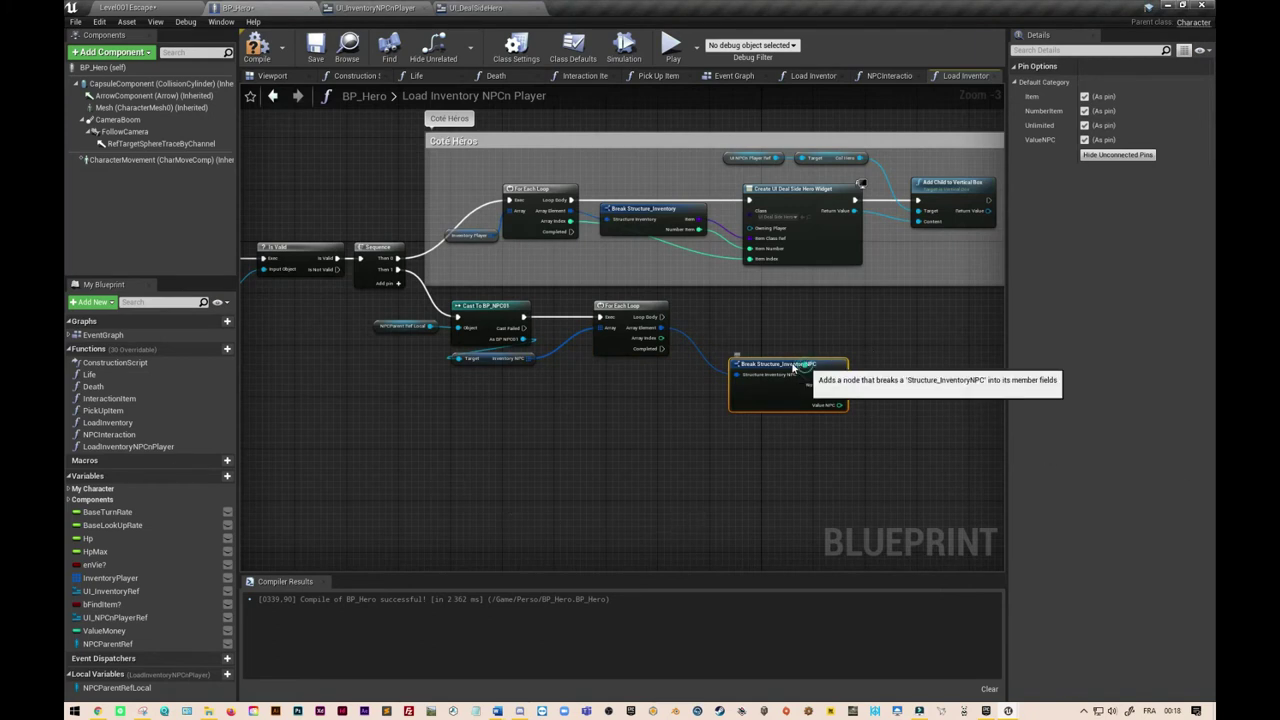
{"action": "left_click_drag", "start_coordinate": [806, 370], "coordinate": [767, 349]}
{"action": "right_click_drag", "start_coordinate": [867, 227], "coordinate": [777, 251]}
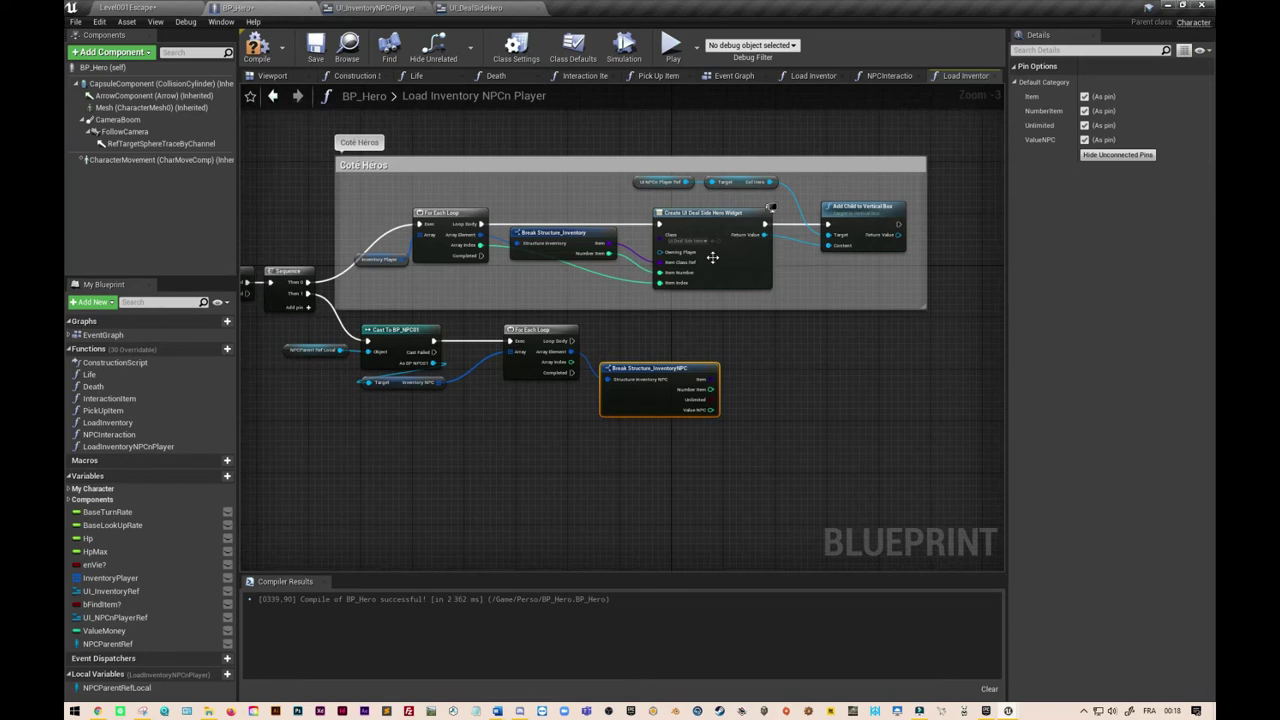
Step: Add a Create Widget node driven by the loop body
{"action": "left_click_drag", "start_coordinate": [572, 341], "coordinate": [731, 337]}
{"action": "type", "text": "create"}
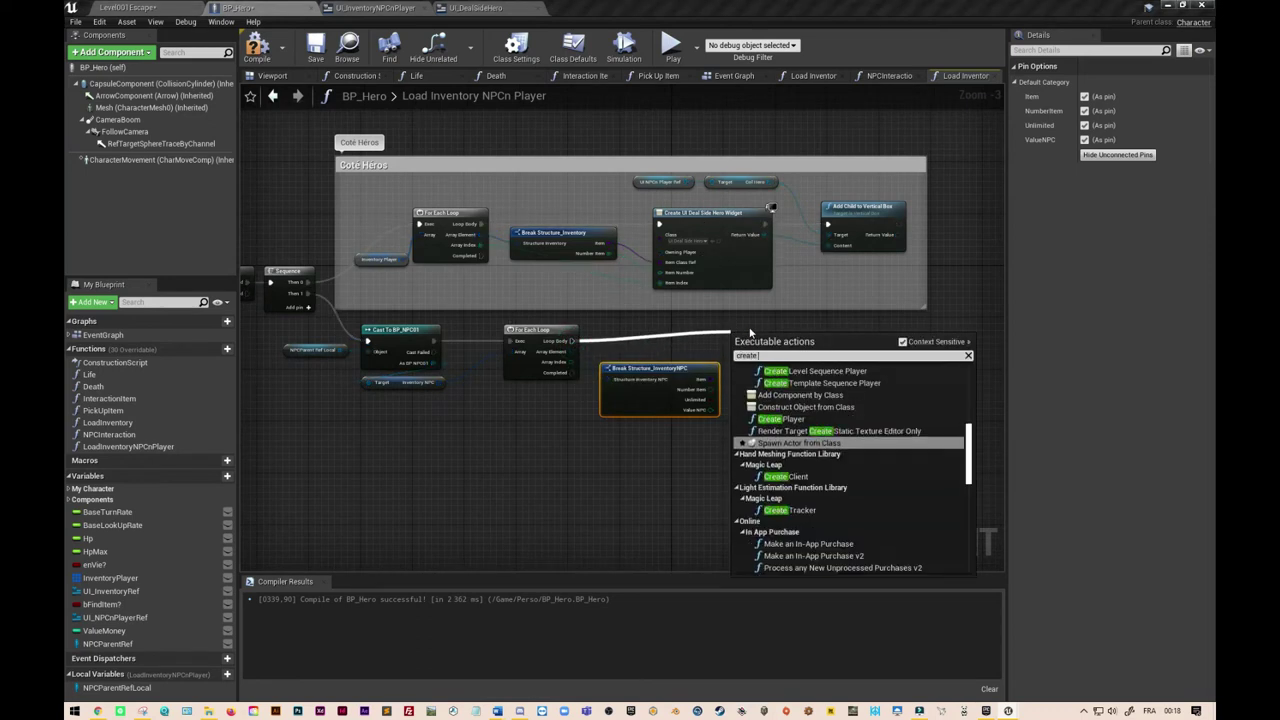
{"action": "type", "text": " widget"}
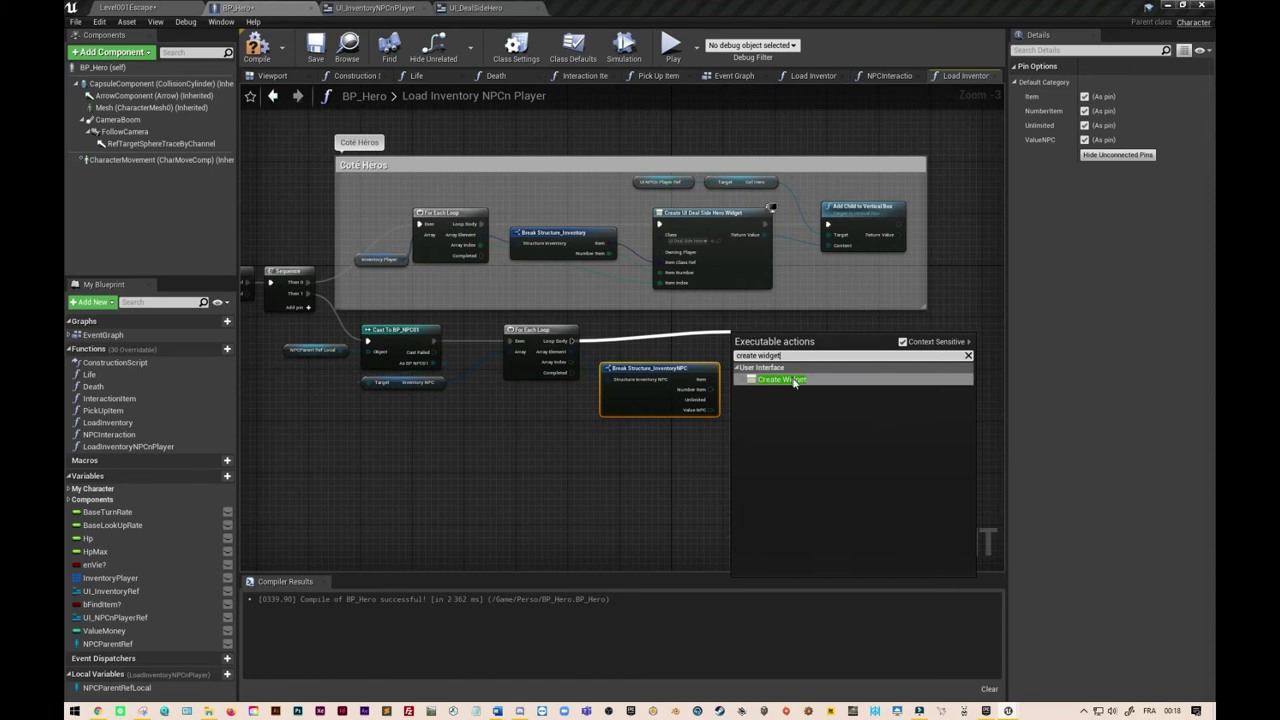
{"action": "left_click", "coordinate": [795, 382]}
{"action": "left_click_drag", "start_coordinate": [795, 337], "coordinate": [812, 333]}
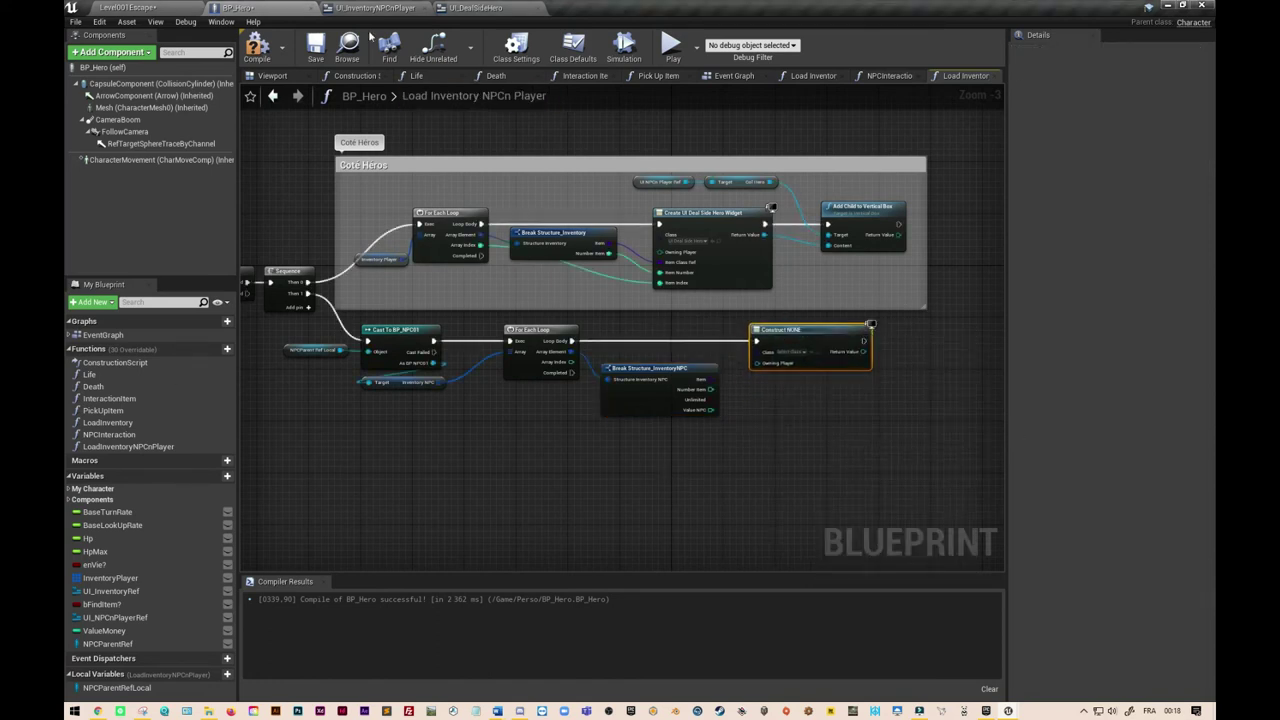
Step: In the Level001Escape editor, open the Content/HUD folder and bring up UI_DealSideHero's actions
{"action": "left_click", "coordinate": [172, 9]}
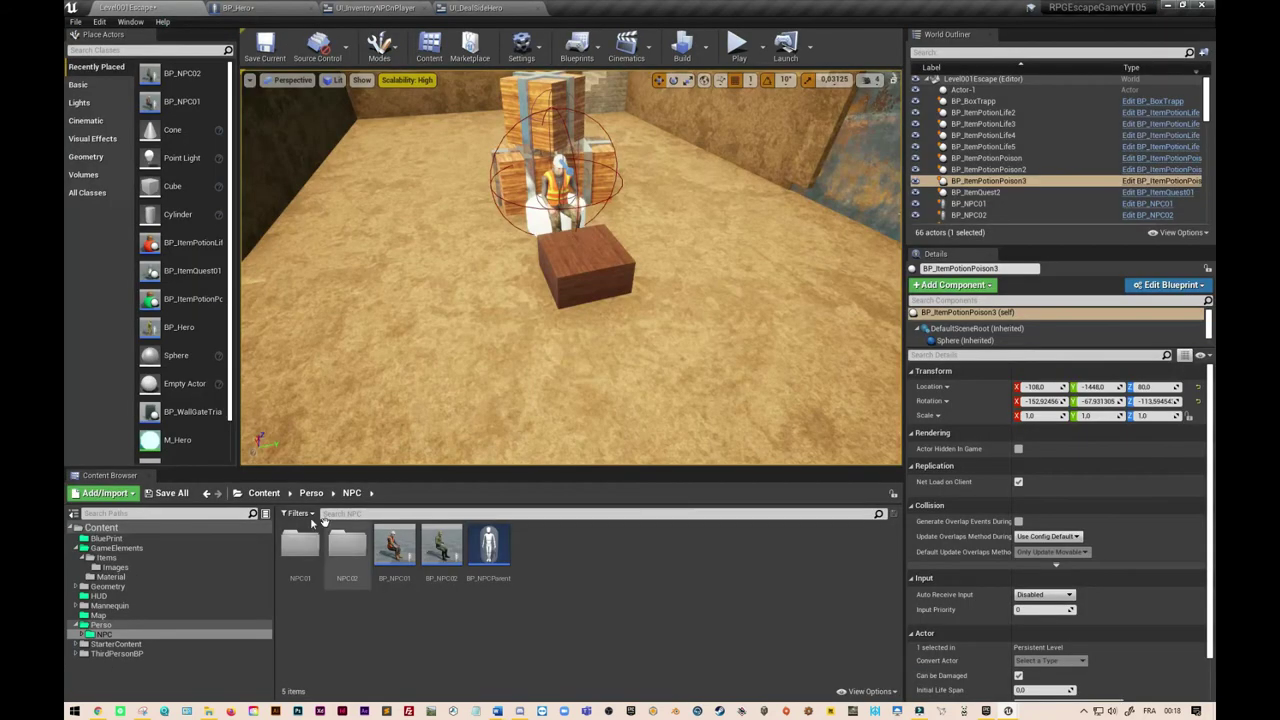
{"action": "left_click", "coordinate": [264, 493]}
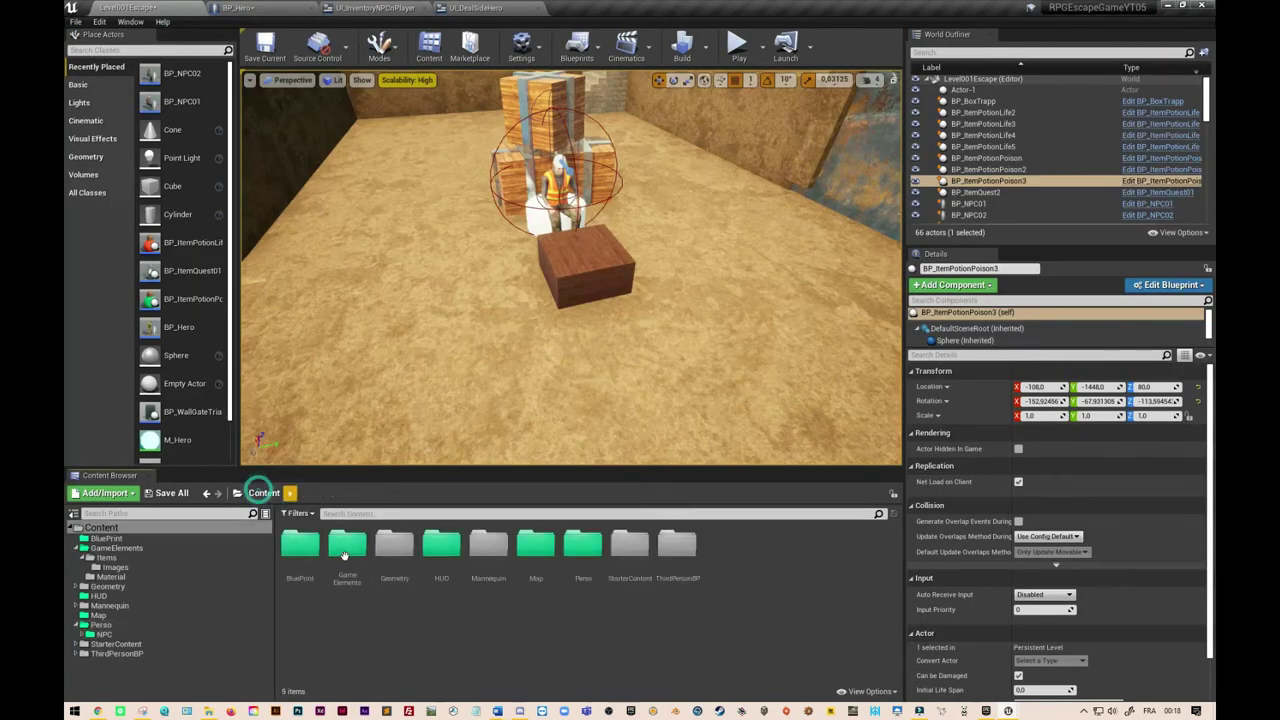
{"action": "double_click", "coordinate": [442, 545]}
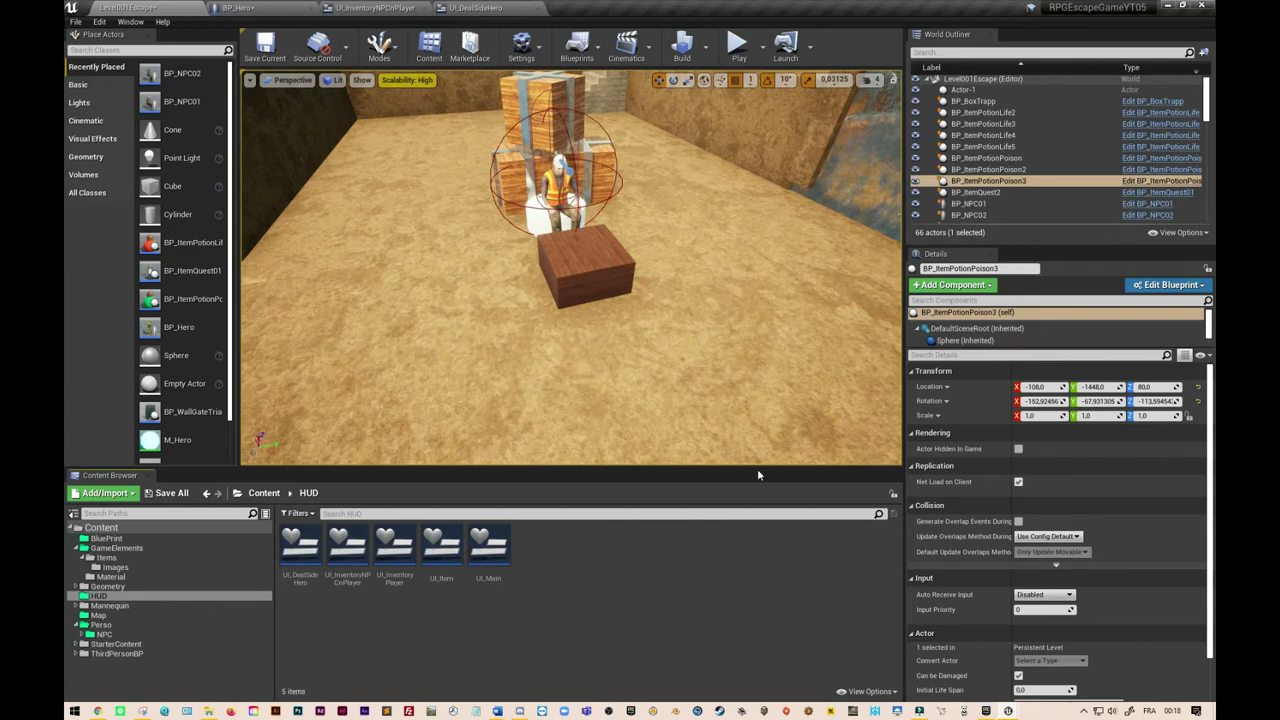
{"action": "left_click", "coordinate": [301, 549]}
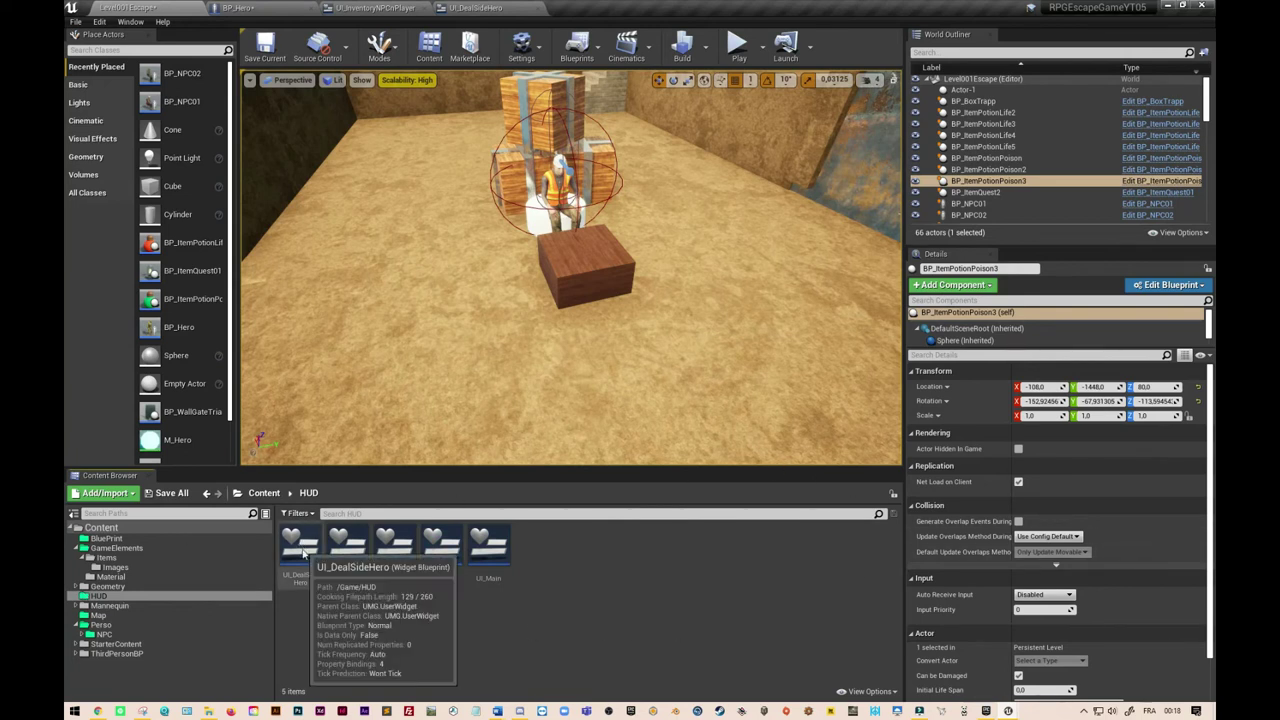
{"action": "right_click", "coordinate": [303, 549]}
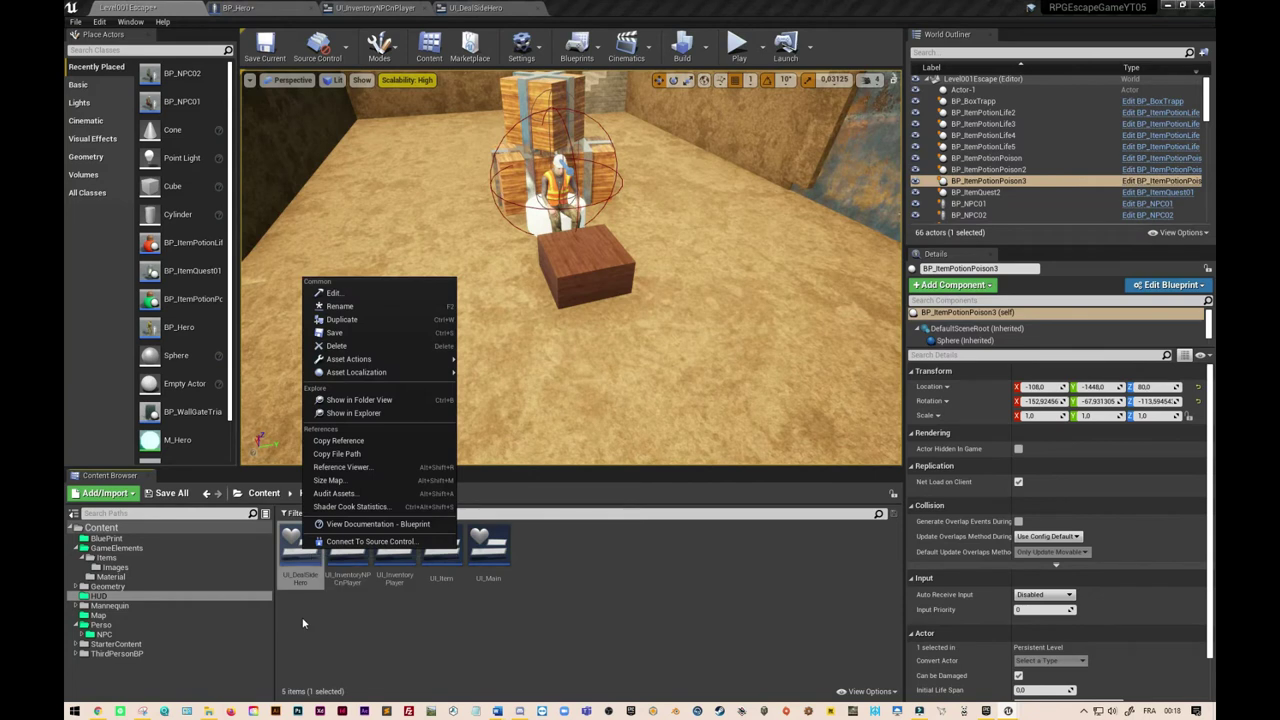
Step: Duplicate UI_DealSideHero as UI_DealSideNPC and open the copy in the widget designer
{"action": "left_click", "coordinate": [369, 319]}
{"action": "left_click", "coordinate": [356, 580]}
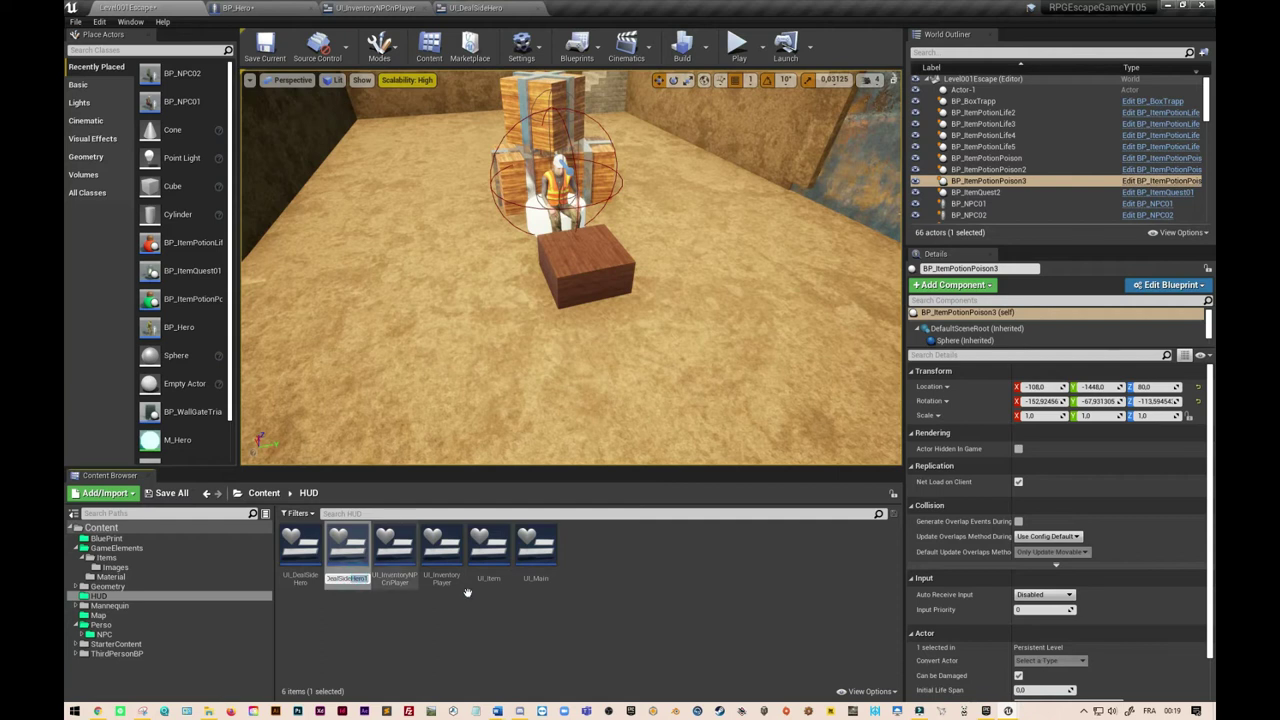
{"action": "key", "text": "BackSpace"}
{"action": "key", "text": "BackSpace"}
{"action": "key", "text": "BackSpace"}
{"action": "type", "text": "NPC"}
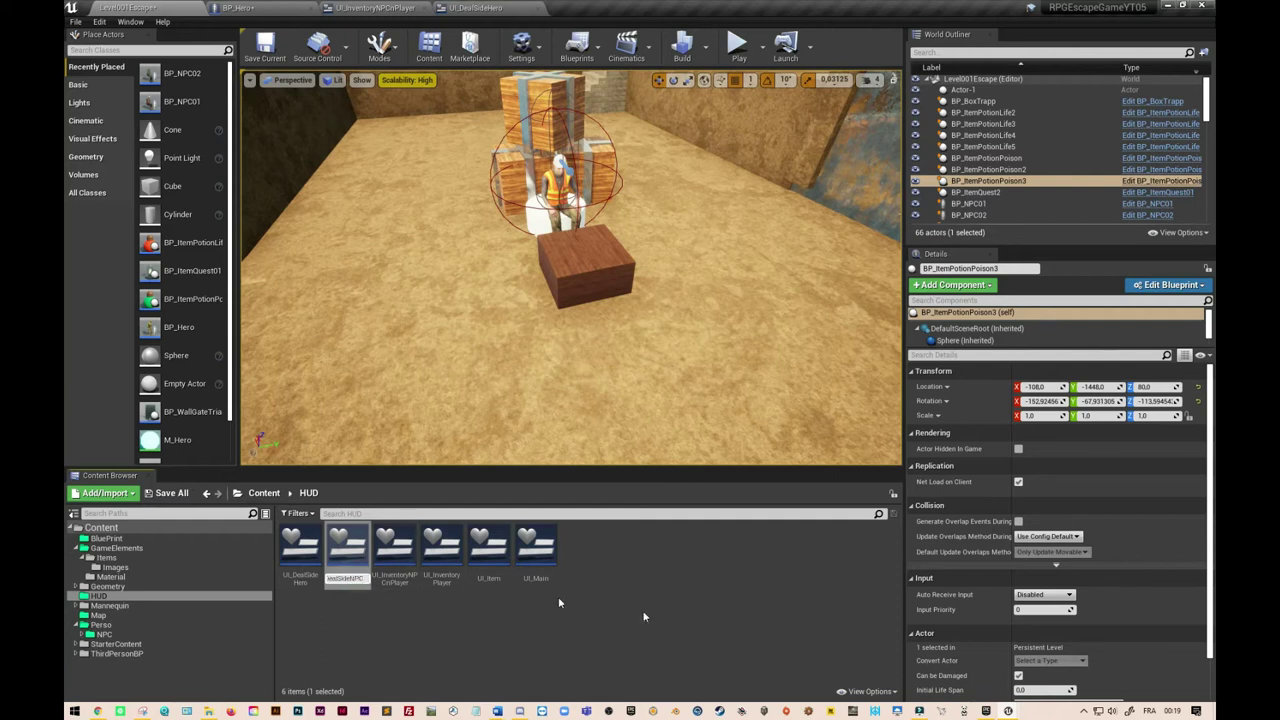
{"action": "key", "text": "Return"}
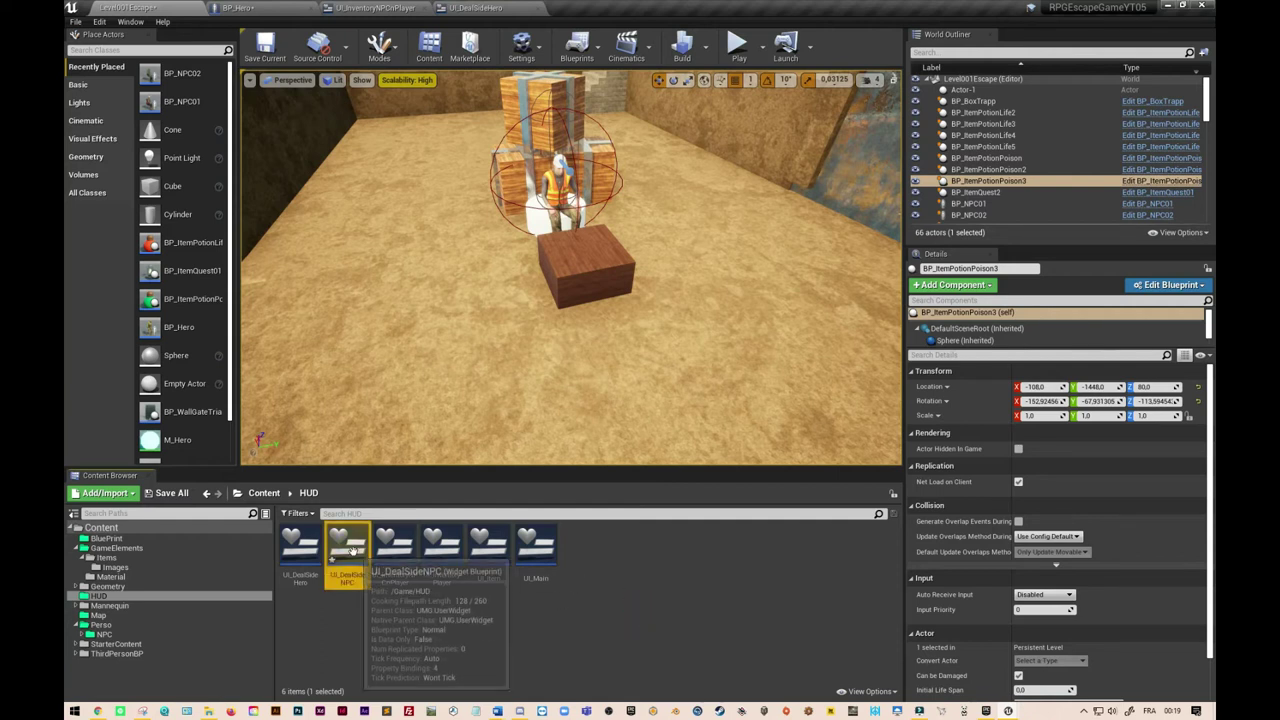
{"action": "double_click", "coordinate": [350, 548]}
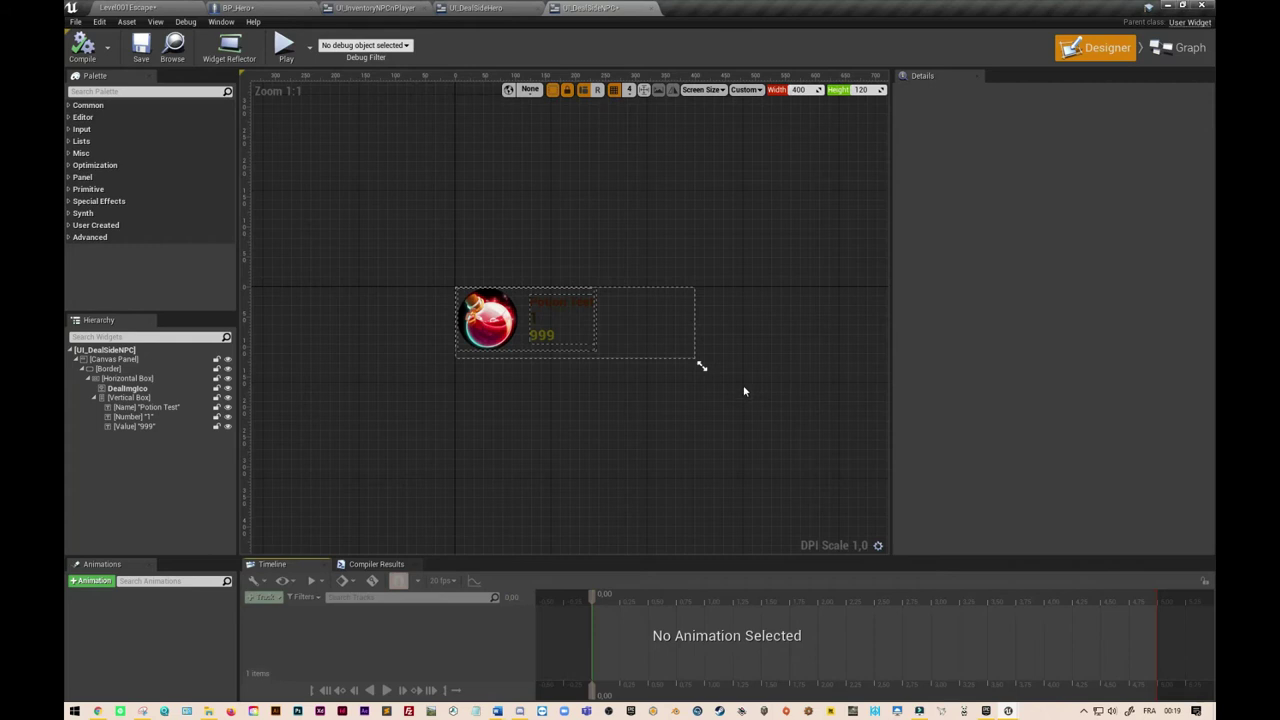
Step: In the event graph, add a variable named Unlimited, marked Instance Editable and Expose on Spawn
{"action": "left_click", "coordinate": [1182, 50]}
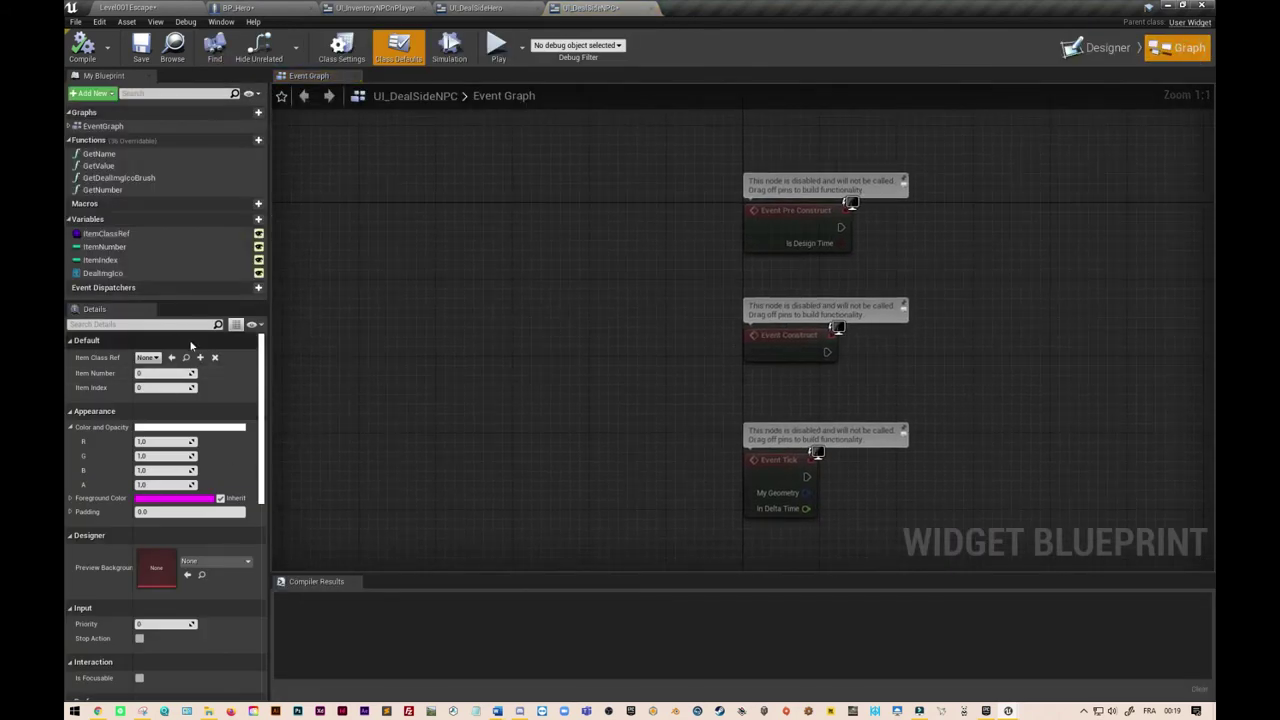
{"action": "left_click", "coordinate": [258, 218]}
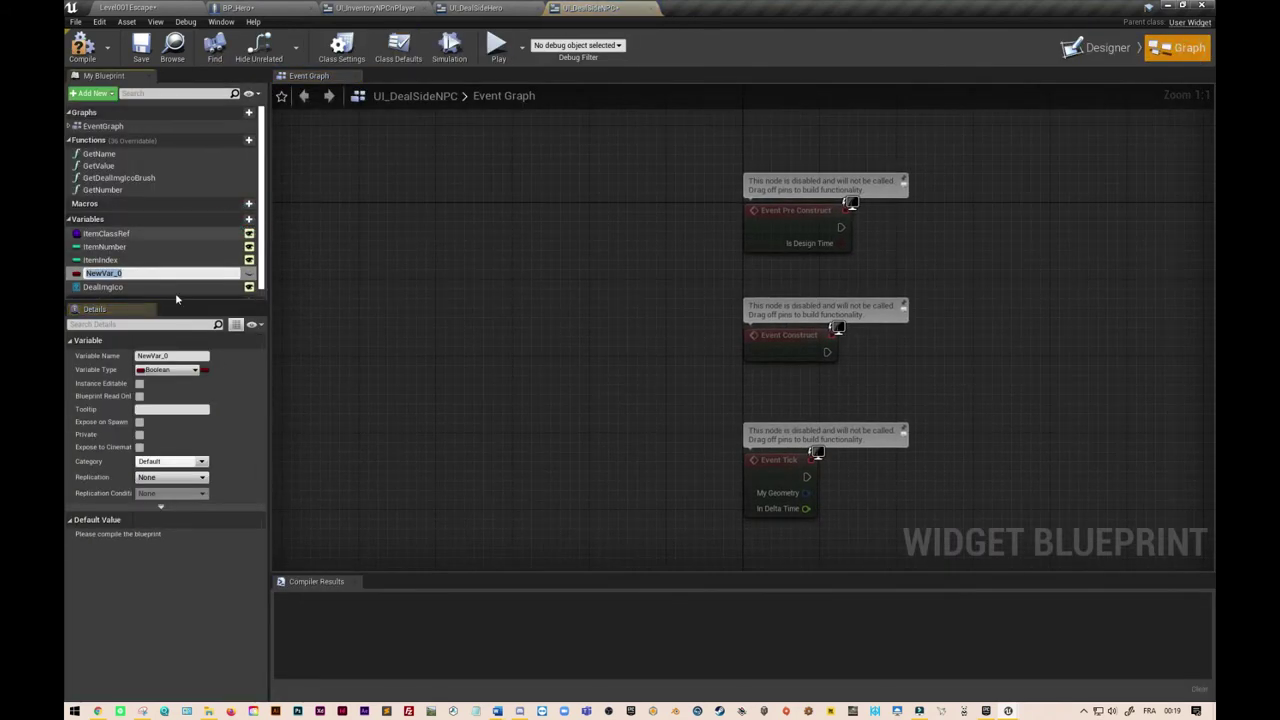
{"action": "type", "text": "Unlimited"}
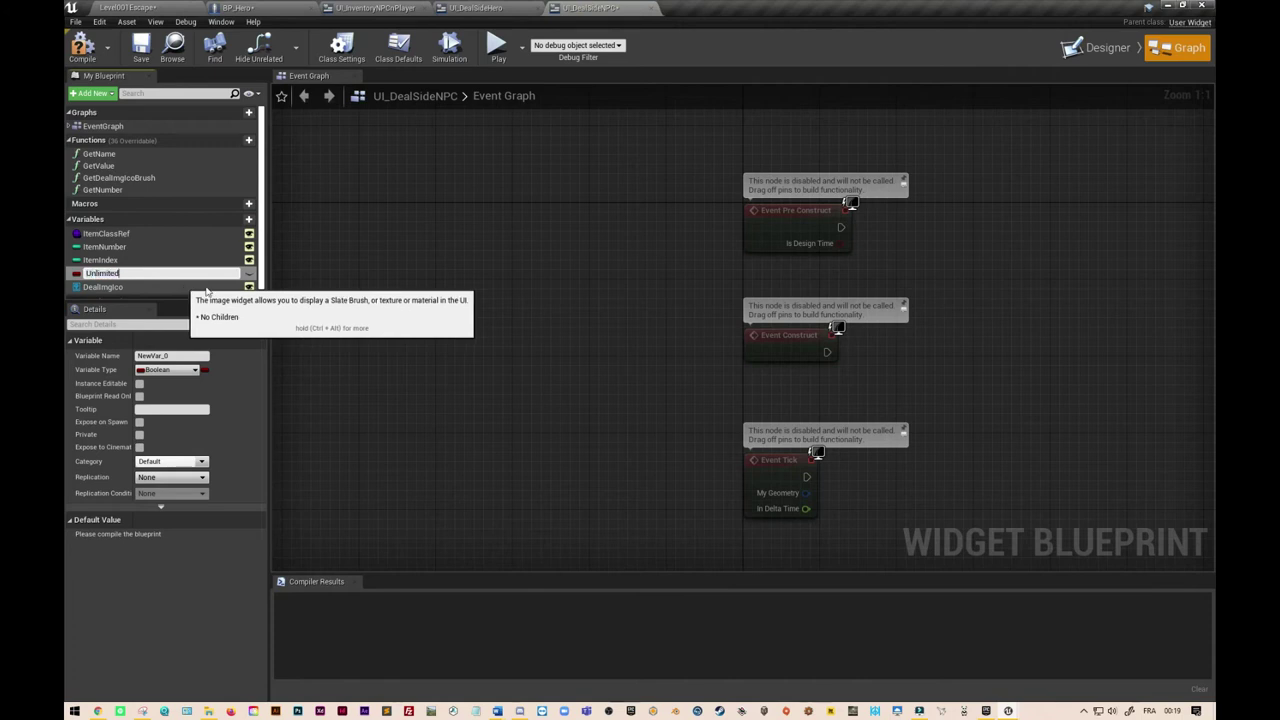
{"action": "key", "text": "Return"}
{"action": "left_click", "coordinate": [332, 348]}
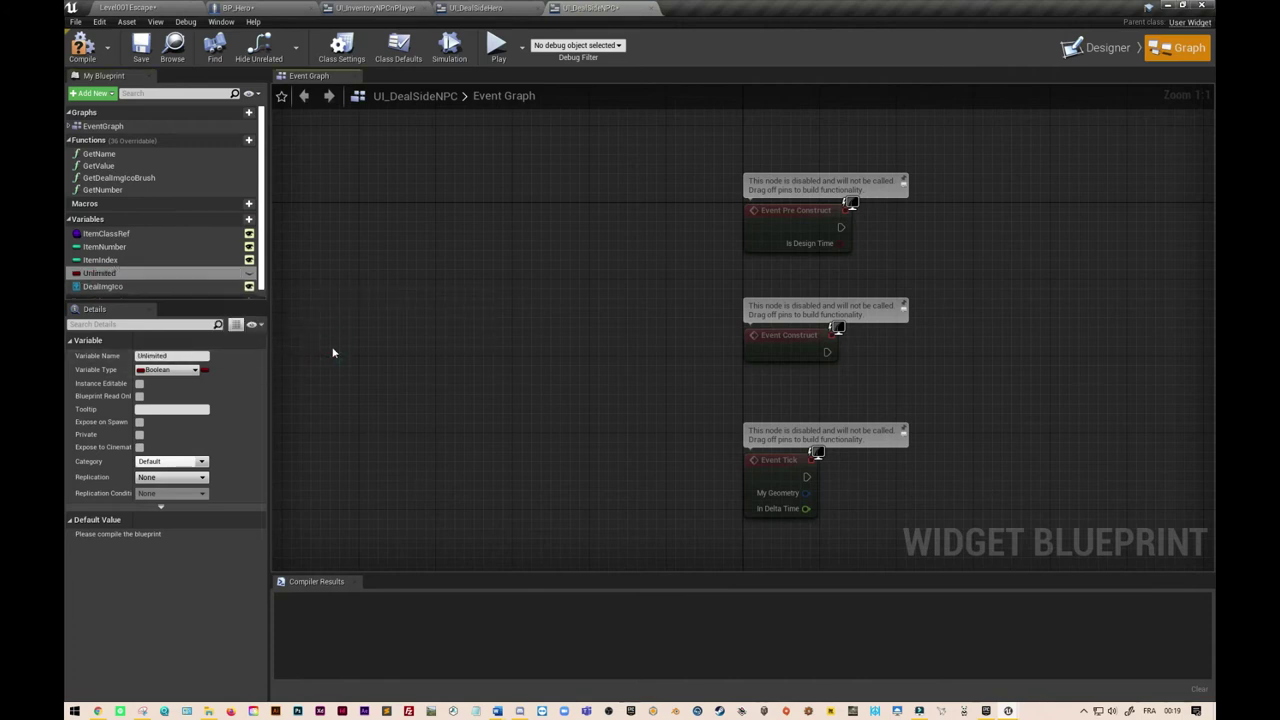
{"action": "left_click", "coordinate": [139, 384]}
{"action": "left_click", "coordinate": [139, 422]}
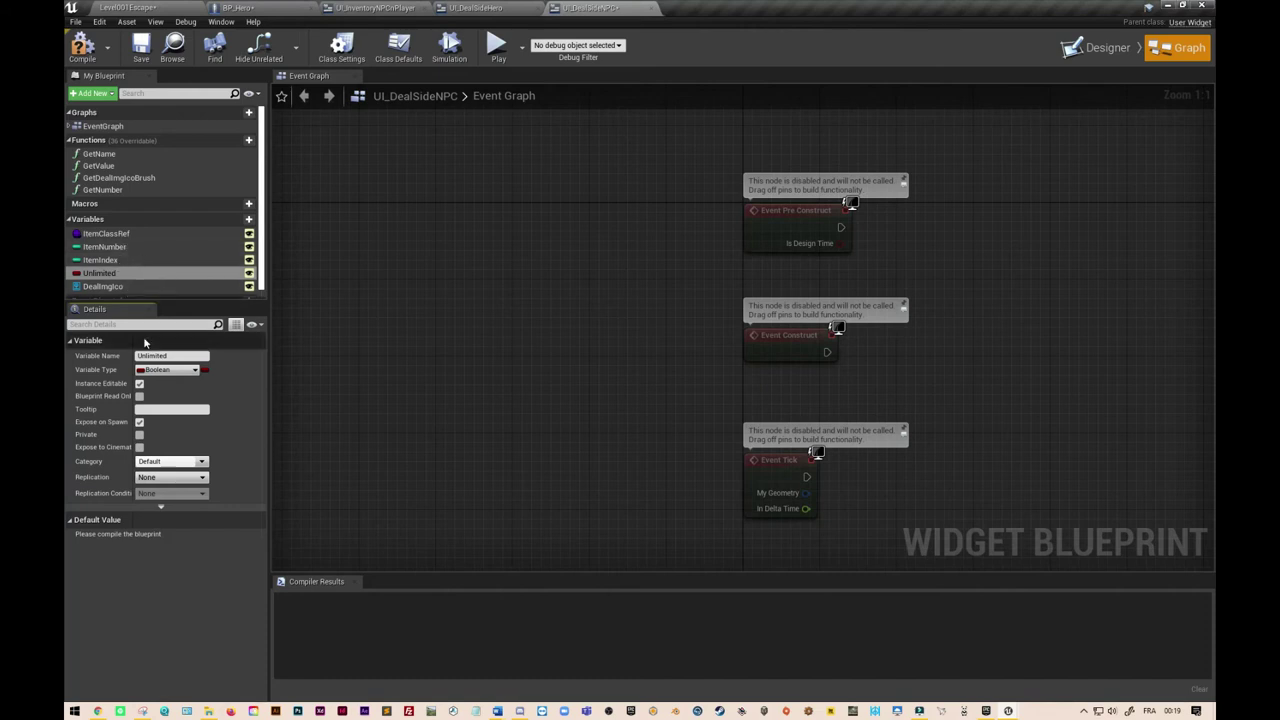
Step: Add a new Integer variable named ItemValue to UI_DealSideNPC
{"action": "left_click", "coordinate": [246, 222]}
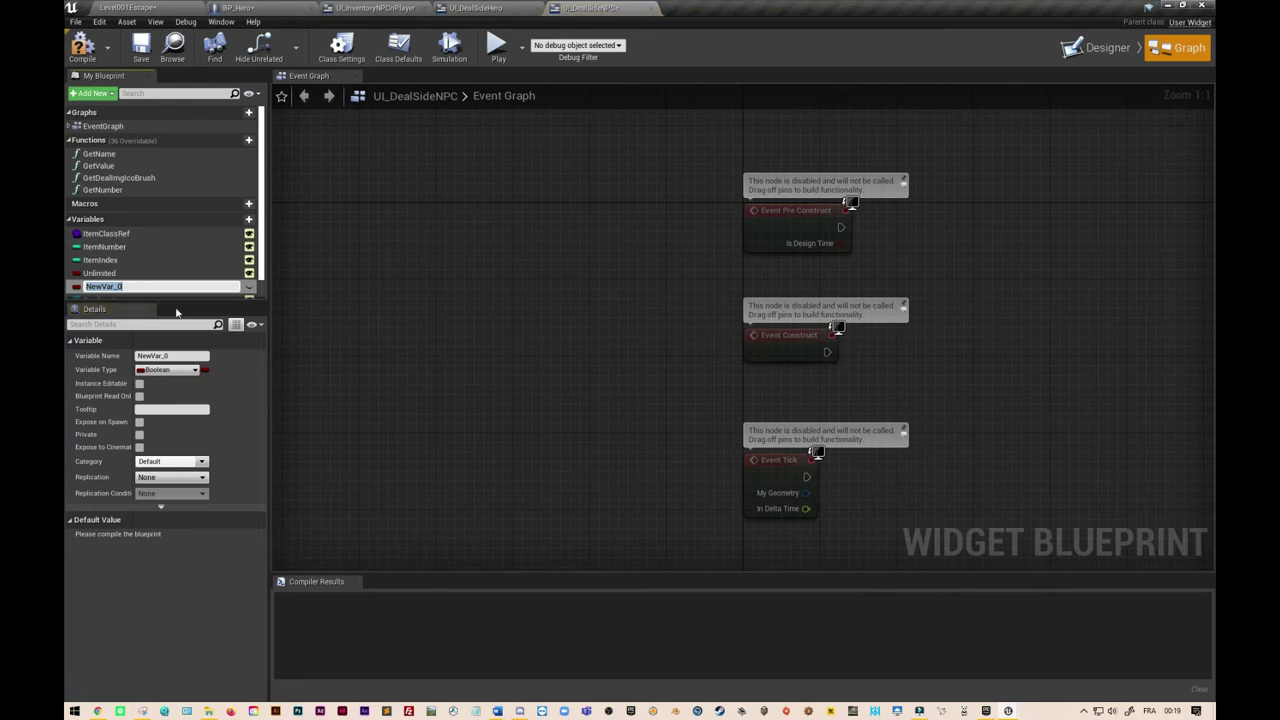
{"action": "type", "text": "ItemValue"}
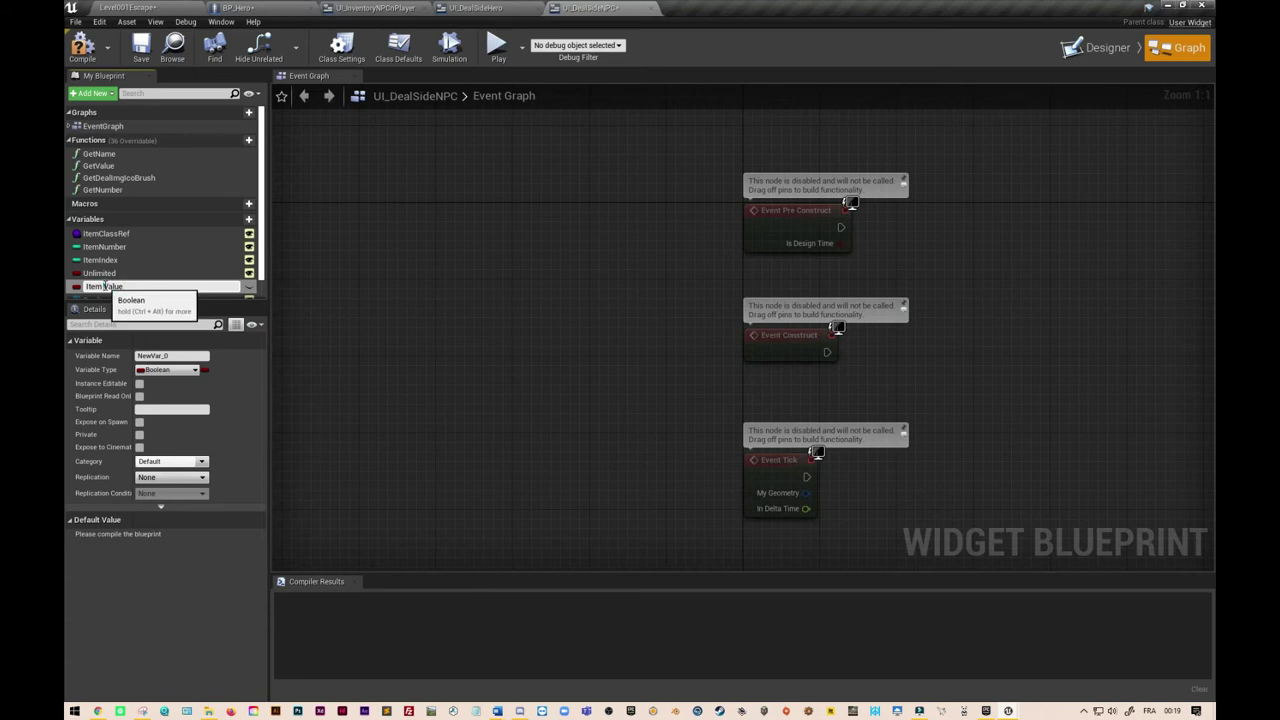
{"action": "key", "text": "Return"}
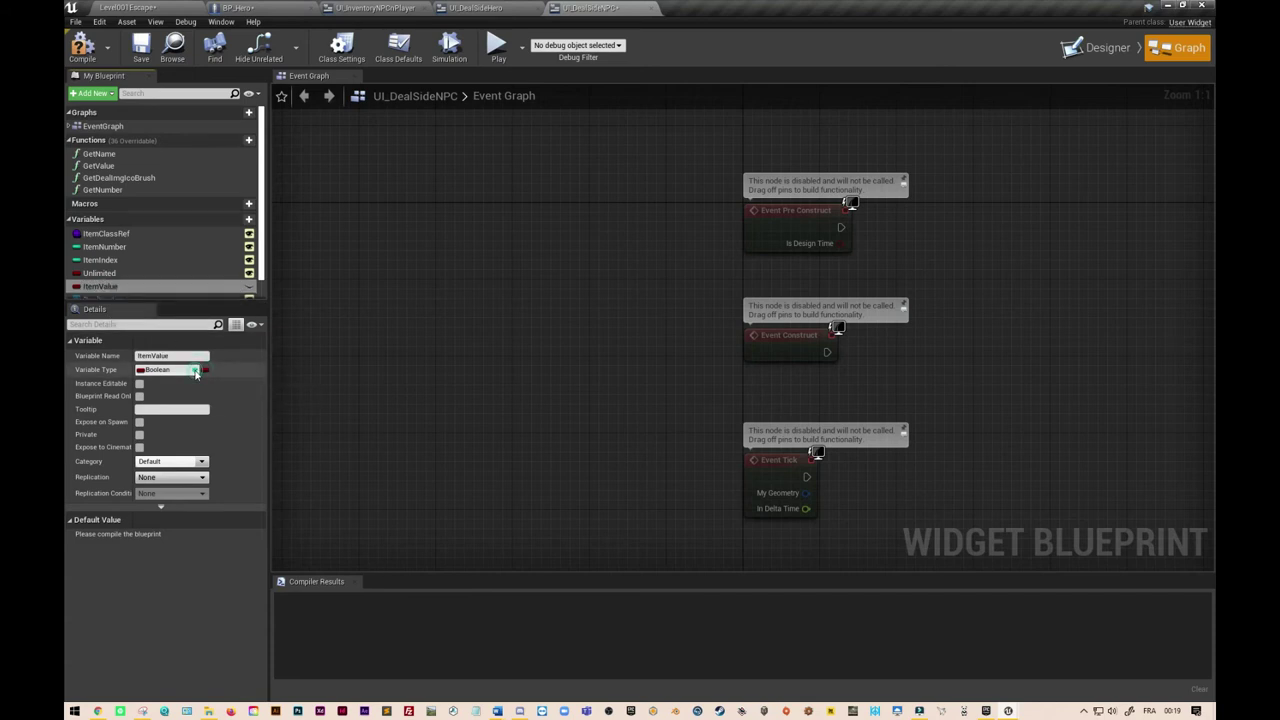
{"action": "left_click", "coordinate": [196, 373]}
{"action": "left_click", "coordinate": [186, 425]}
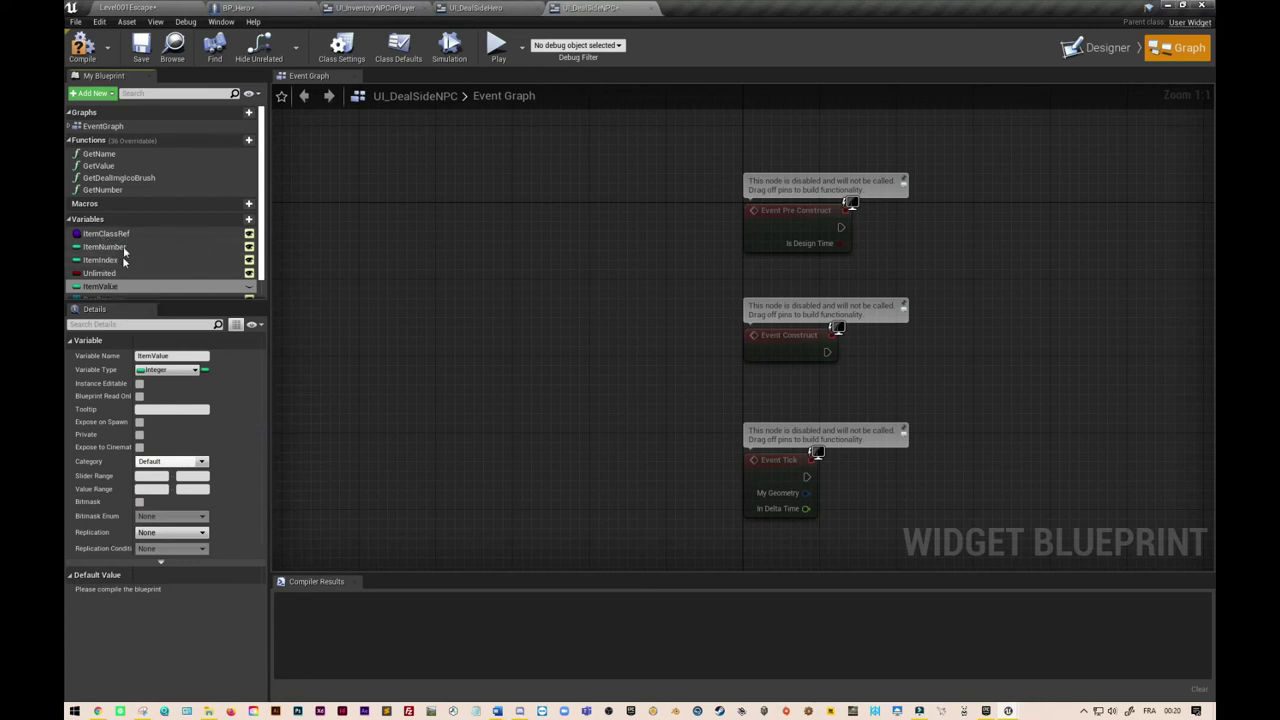
Step: Move ItemValue above Unlimited in the variable list and compile the widget blueprint
{"action": "left_click_drag", "start_coordinate": [107, 291], "coordinate": [111, 275]}
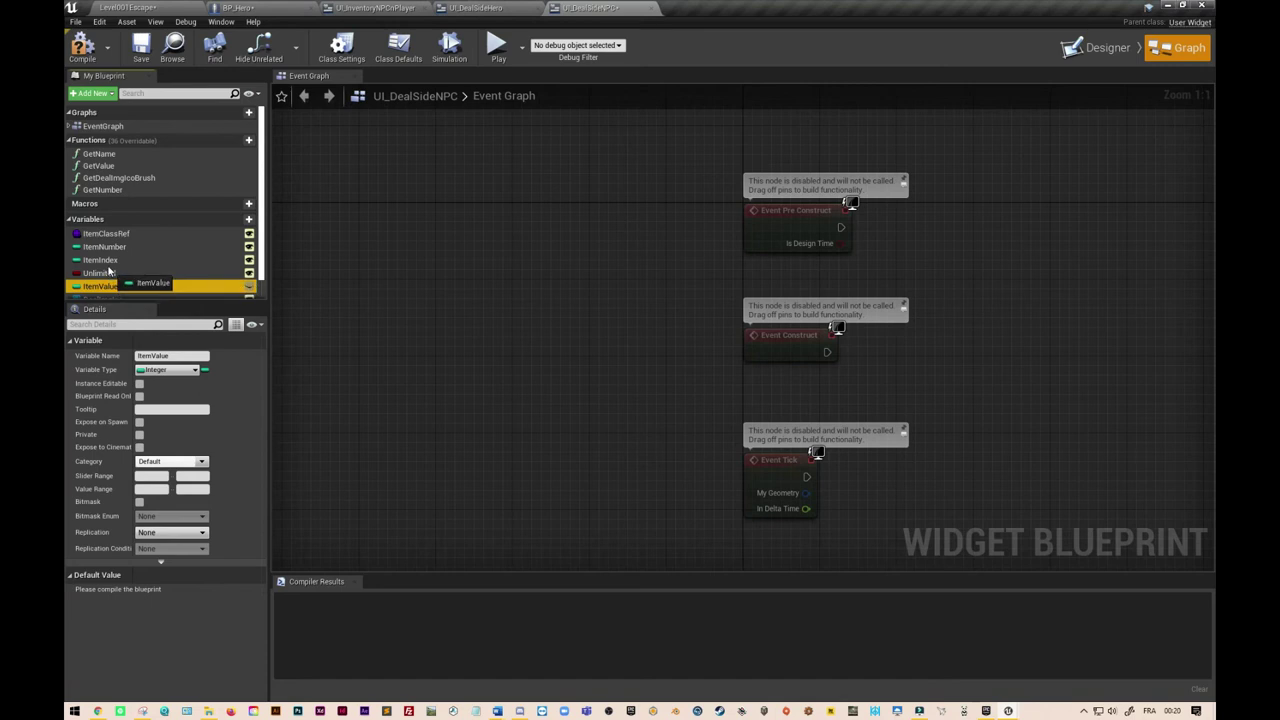
{"action": "mouse_move", "coordinate": [110, 272]}
{"action": "left_mouse_down"}
{"action": "mouse_move", "coordinate": [114, 284]}
{"action": "mouse_move", "coordinate": [100, 273]}
{"action": "left_mouse_up"}
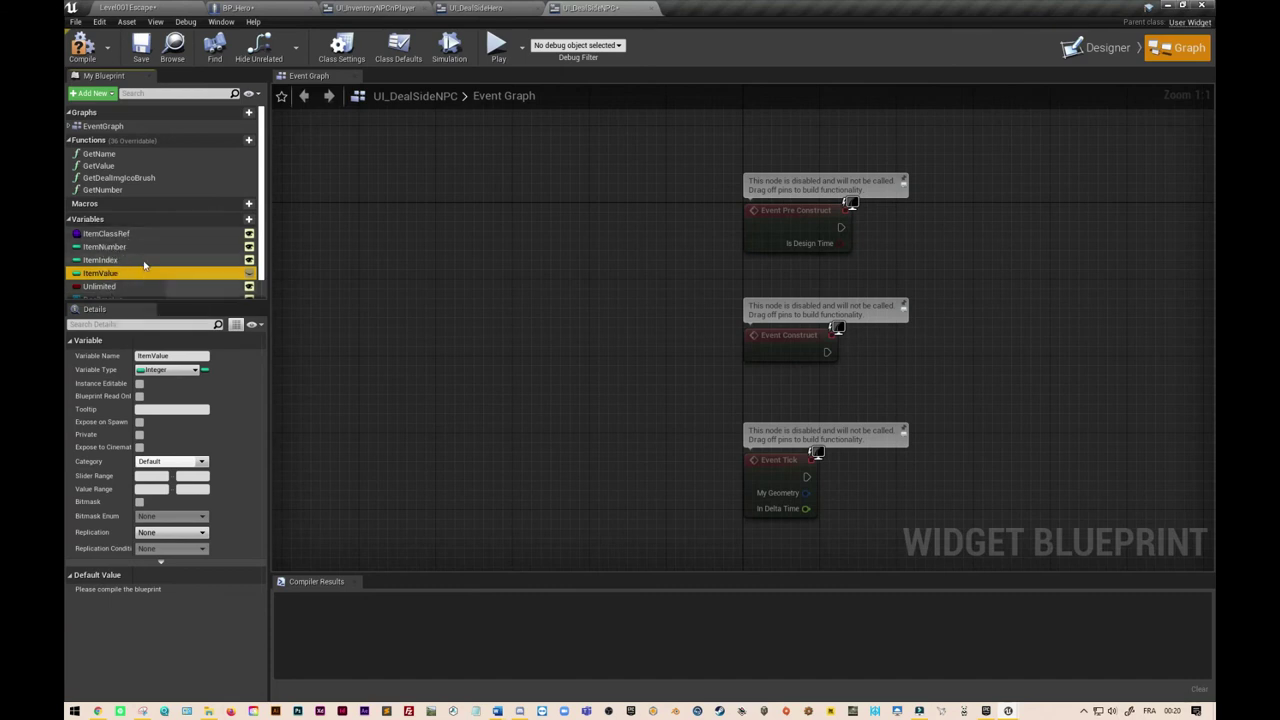
{"action": "scroll", "coordinate": [128, 203], "scroll_direction": "down", "scroll_amount": 1}
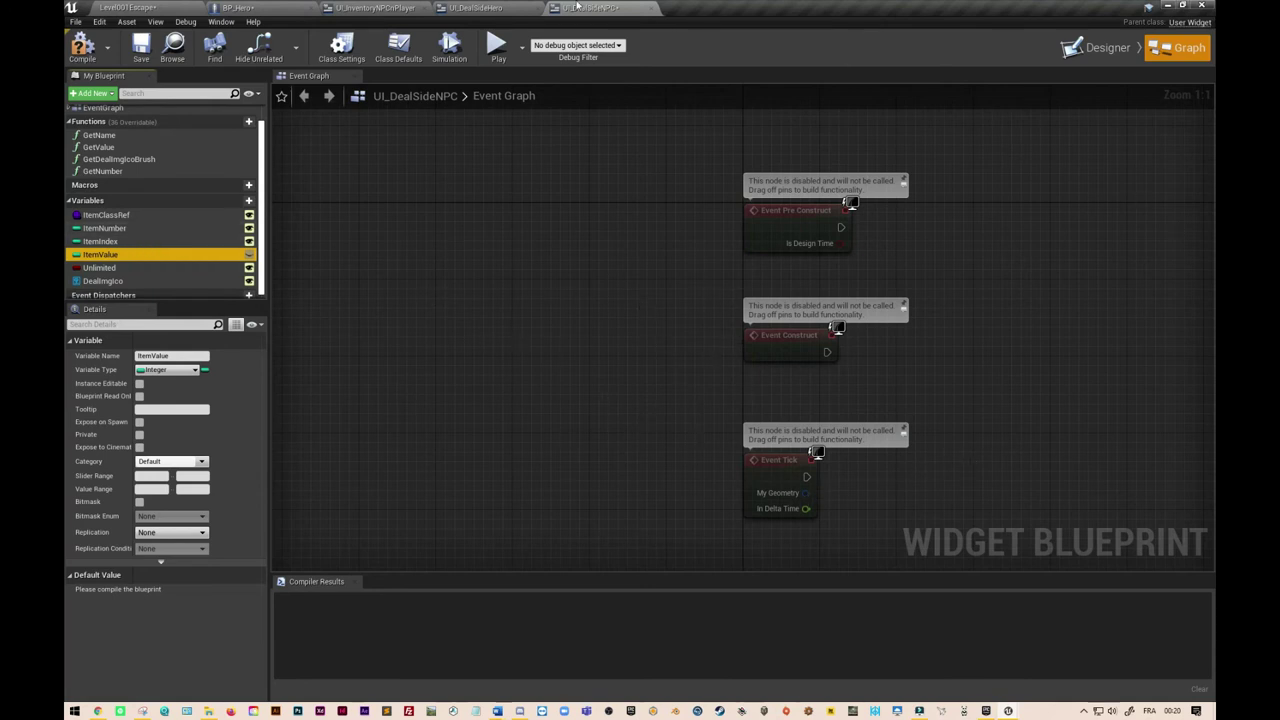
{"action": "left_click", "coordinate": [79, 47]}
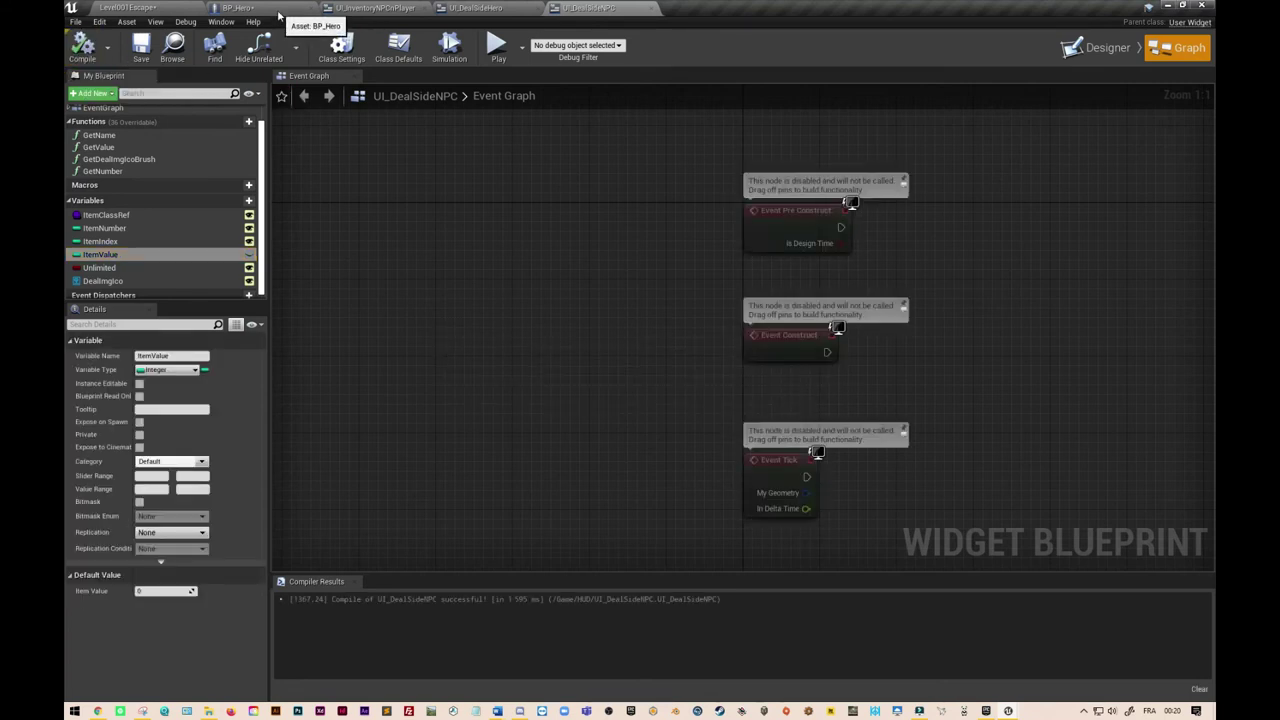
Step: In BP_Hero's NPC loop, set the Construct node's class to UI_DealSideNPC
{"action": "left_click", "coordinate": [238, 8]}
{"action": "scroll", "coordinate": [705, 450], "scroll_direction": "up", "scroll_amount": 2}
{"action": "right_click_drag", "start_coordinate": [783, 445], "coordinate": [618, 440]}
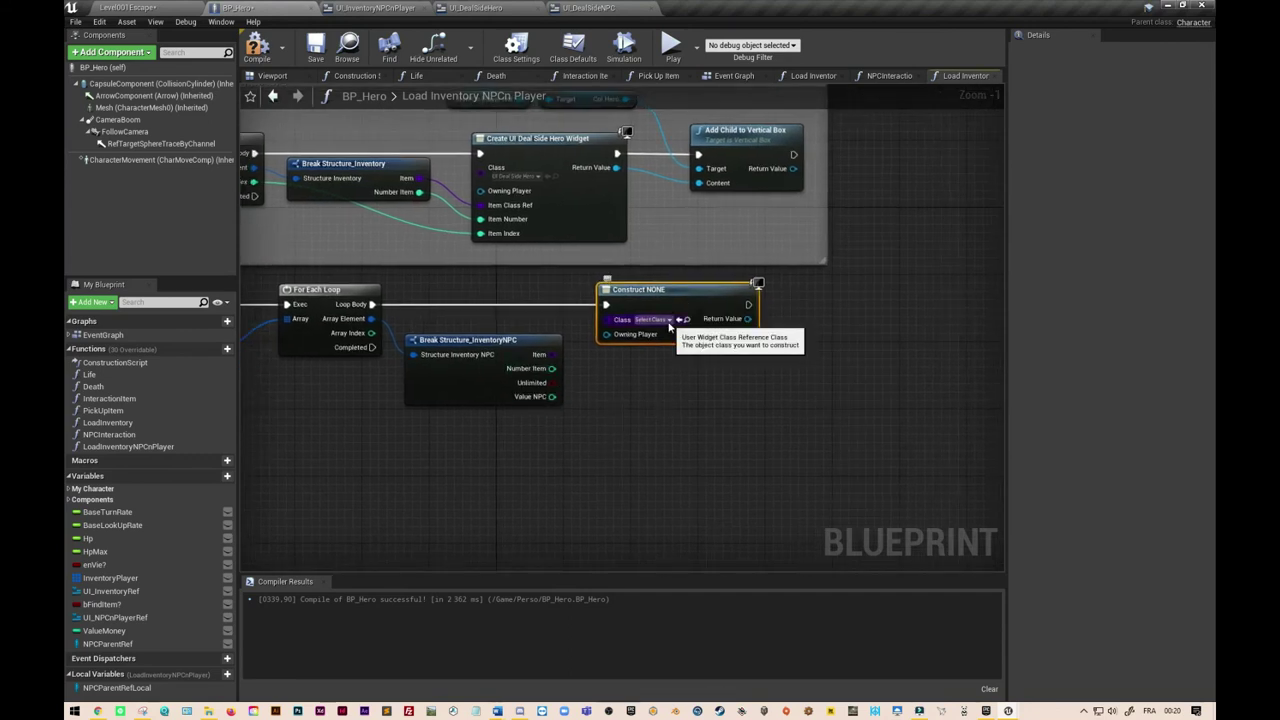
{"action": "left_click", "coordinate": [670, 322]}
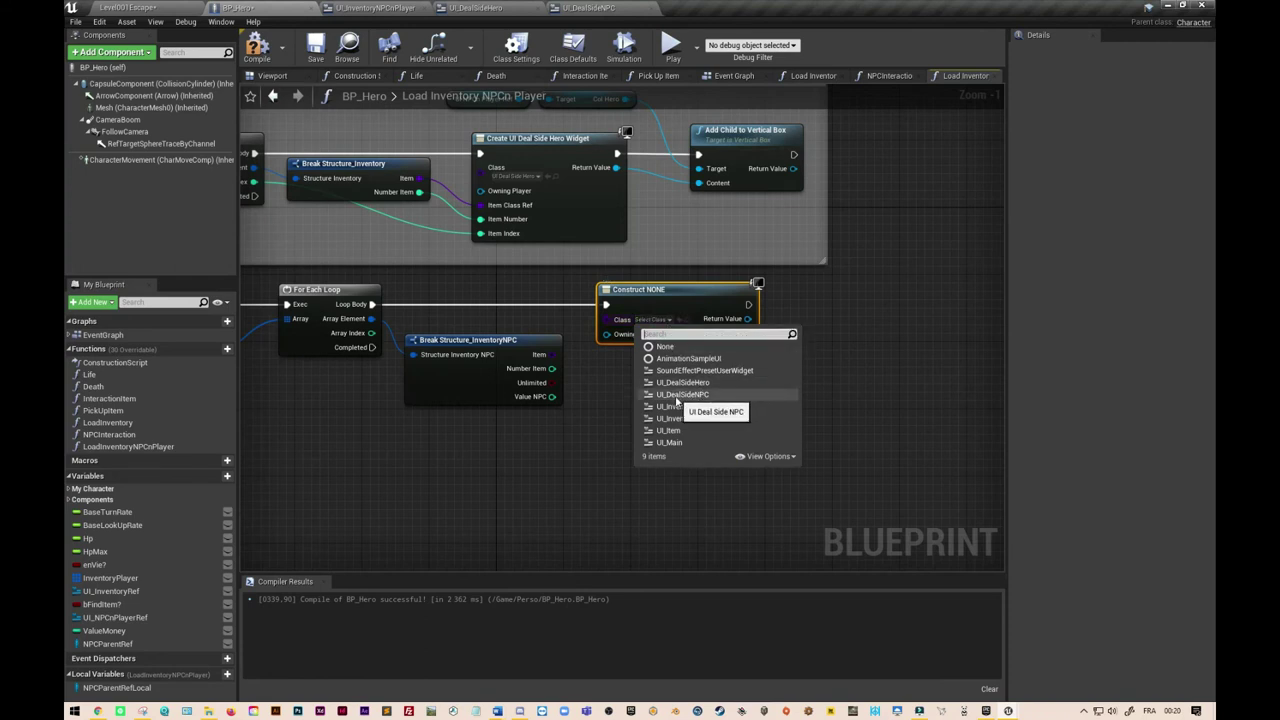
{"action": "left_click", "coordinate": [677, 397]}
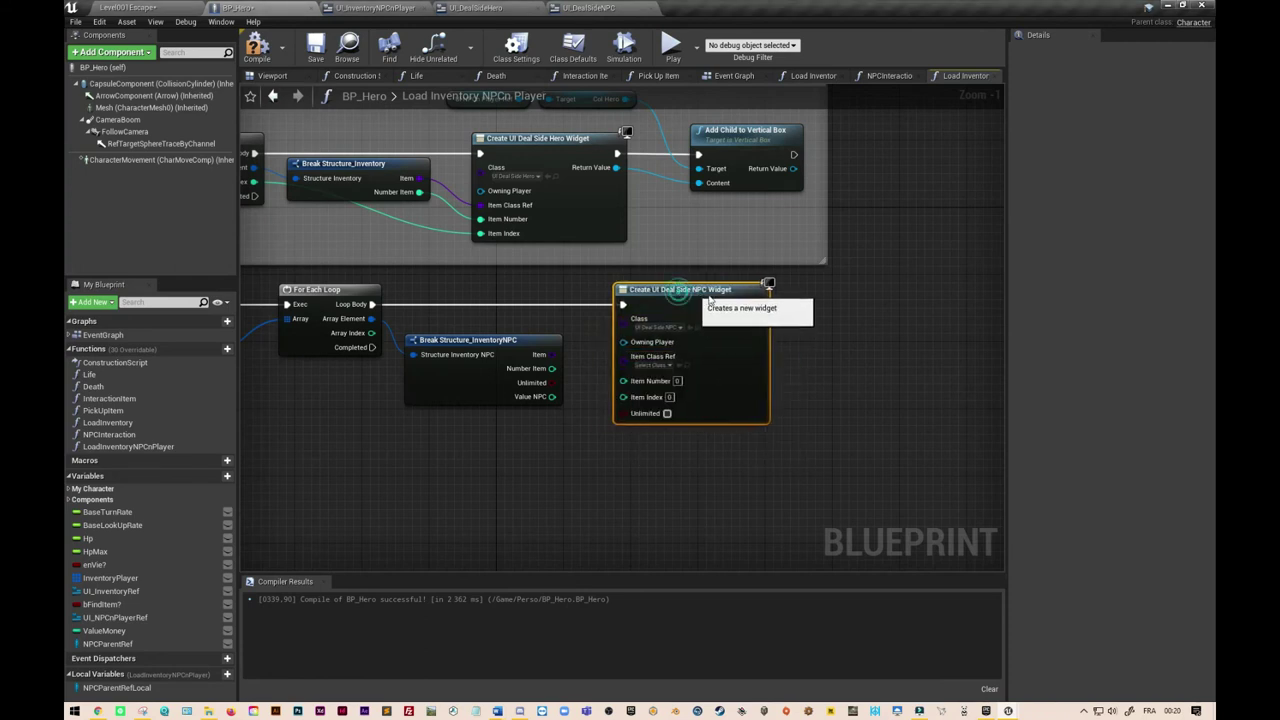
{"action": "left_click_drag", "start_coordinate": [709, 298], "coordinate": [751, 298]}
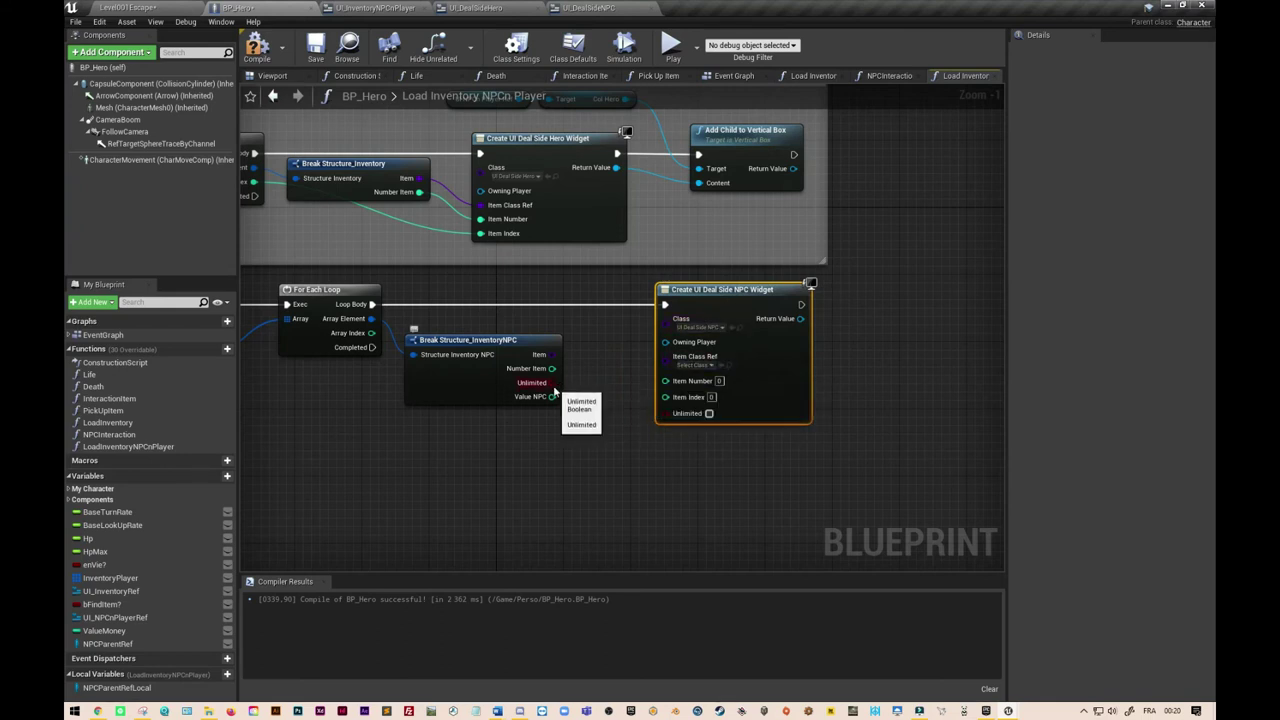
Step: Wire Unlimited, Number Item, Array Index and the NPC item into the widget's inputs
{"action": "left_click_drag", "start_coordinate": [552, 383], "coordinate": [665, 412]}
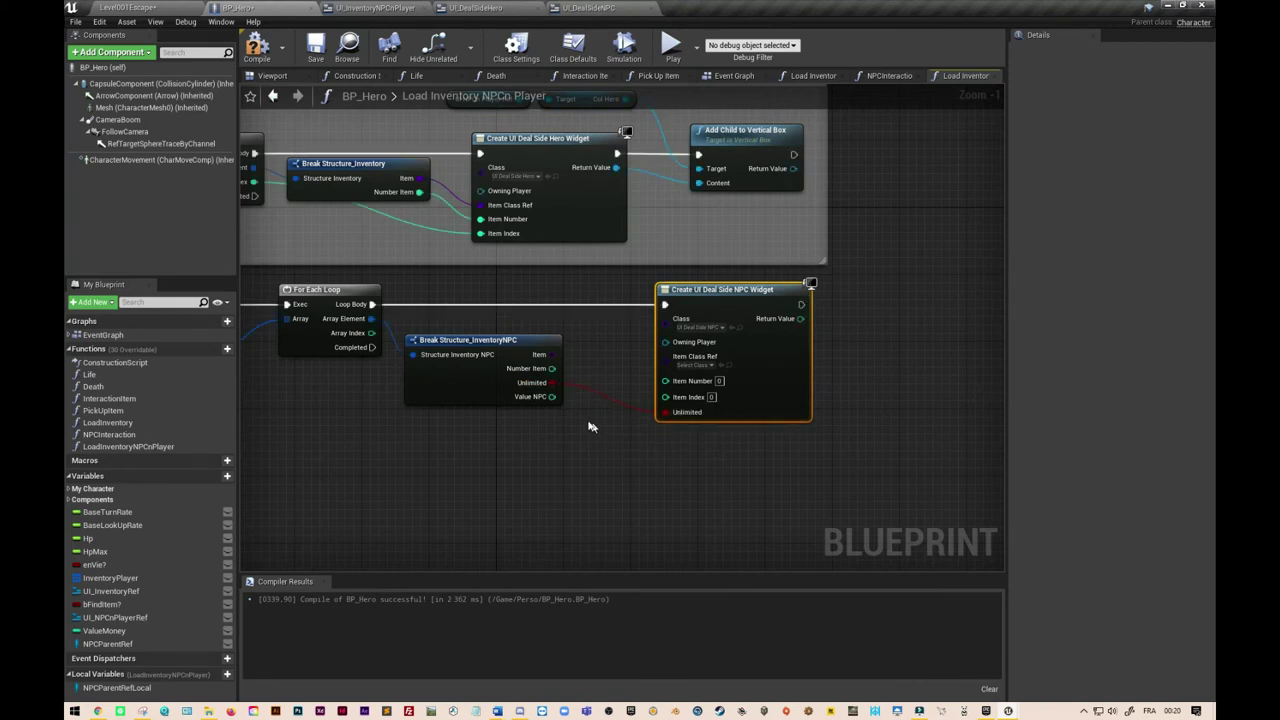
{"action": "left_click_drag", "start_coordinate": [551, 368], "coordinate": [665, 380]}
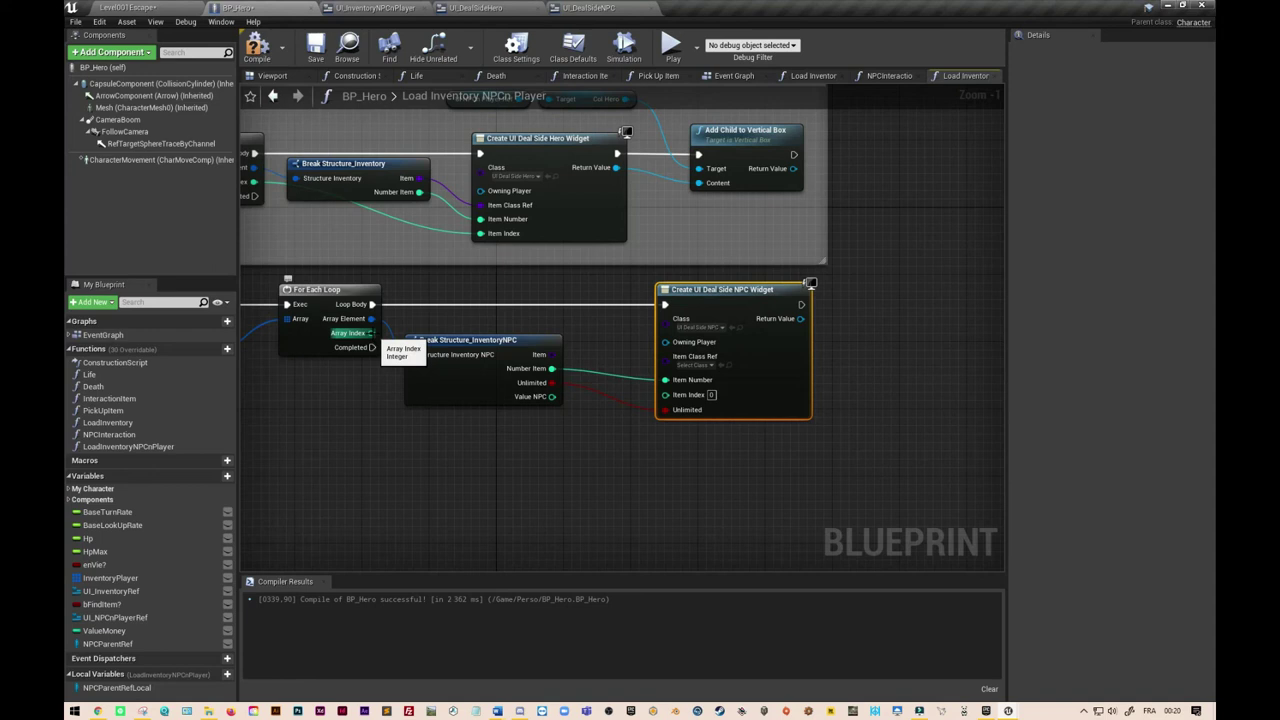
{"action": "left_click_drag", "start_coordinate": [371, 333], "coordinate": [666, 396]}
{"action": "left_click_drag", "start_coordinate": [551, 354], "coordinate": [662, 358]}
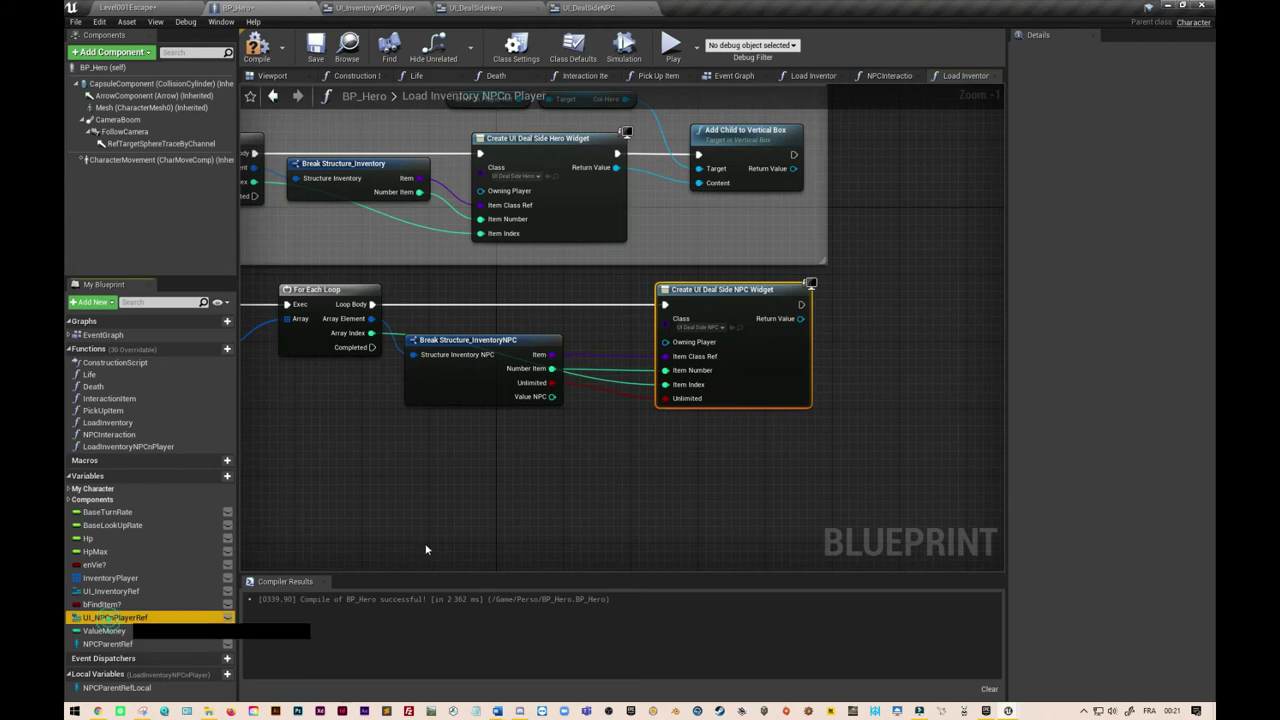
Step: Place a UI NPCn Player Ref getter above the NPC widget creation node
{"action": "left_click_drag", "start_coordinate": [110, 618], "coordinate": [524, 464]}
{"action": "left_click", "coordinate": [562, 480]}
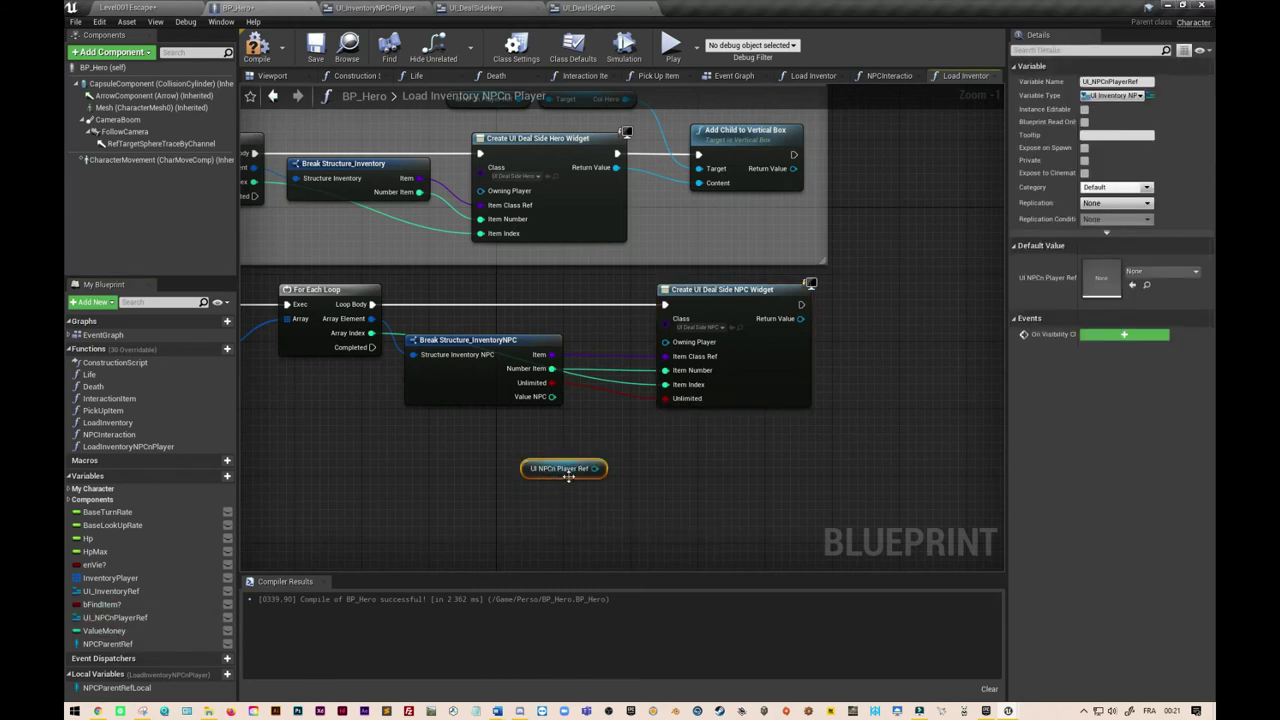
{"action": "left_click_drag", "start_coordinate": [568, 476], "coordinate": [789, 476]}
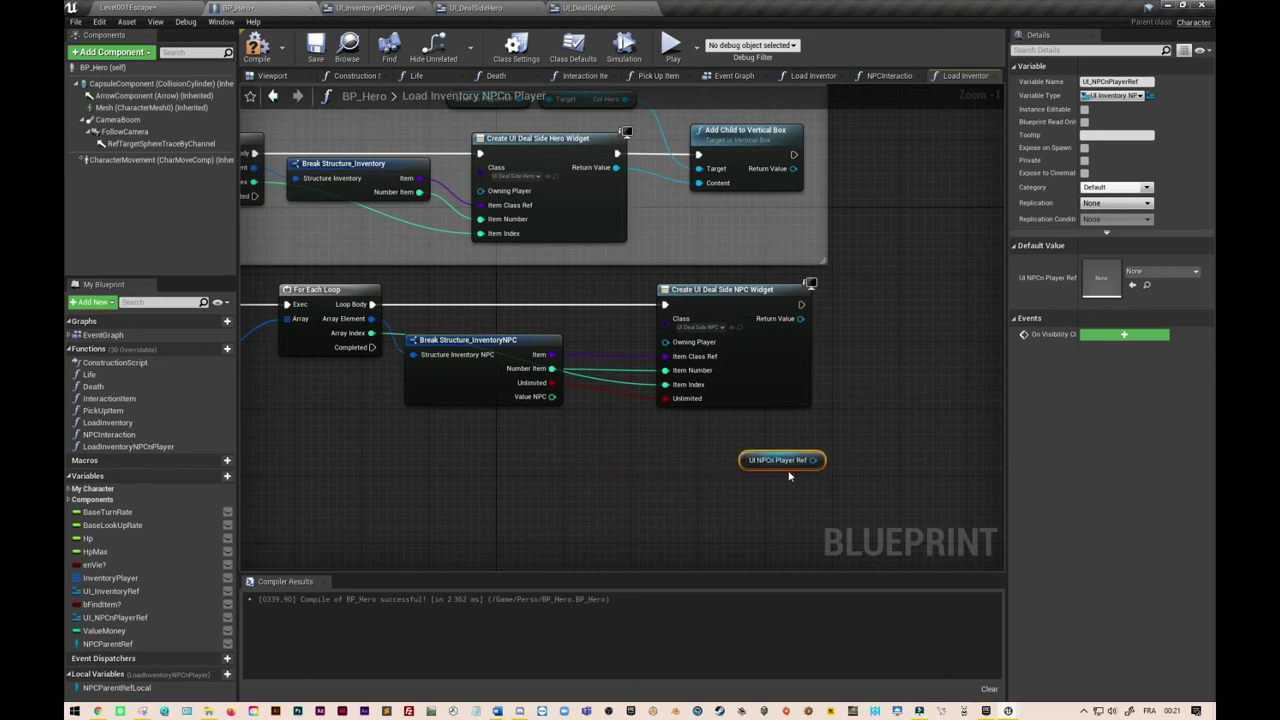
{"action": "right_click_drag", "start_coordinate": [542, 91], "coordinate": [542, 160]}
{"action": "right_click_drag", "start_coordinate": [726, 517], "coordinate": [652, 489]}
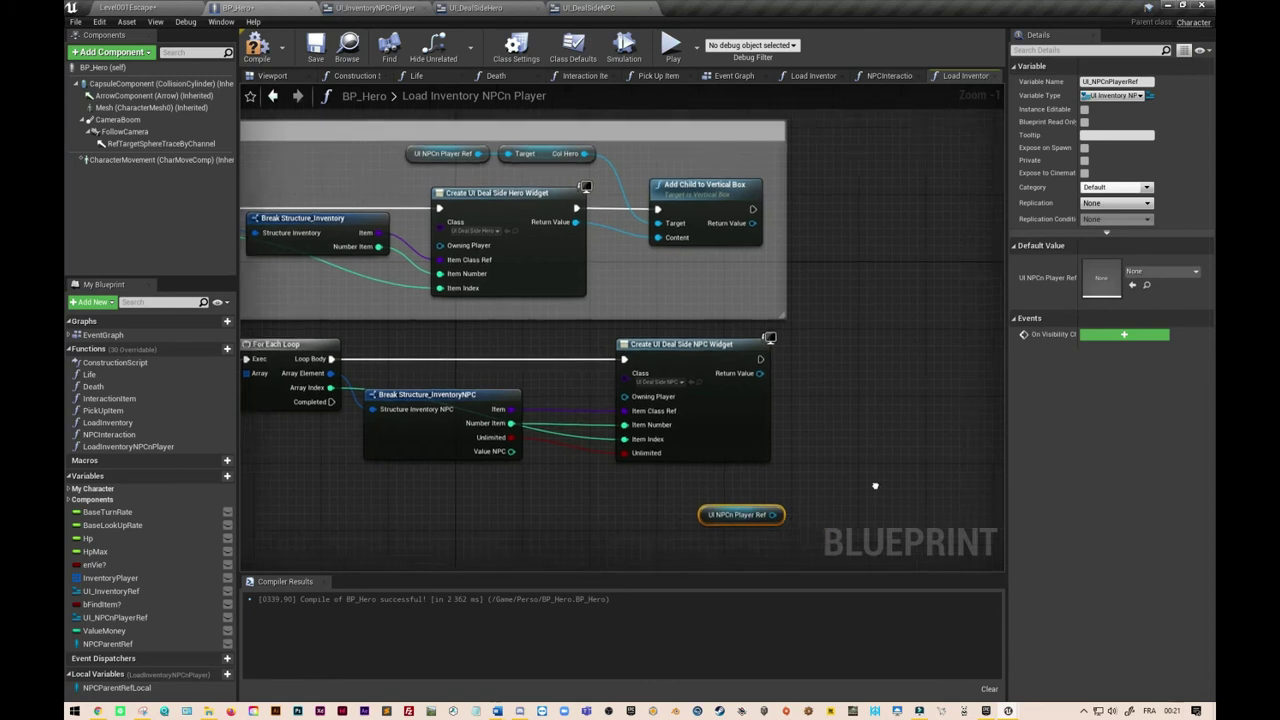
{"action": "left_click_drag", "start_coordinate": [721, 509], "coordinate": [820, 316]}
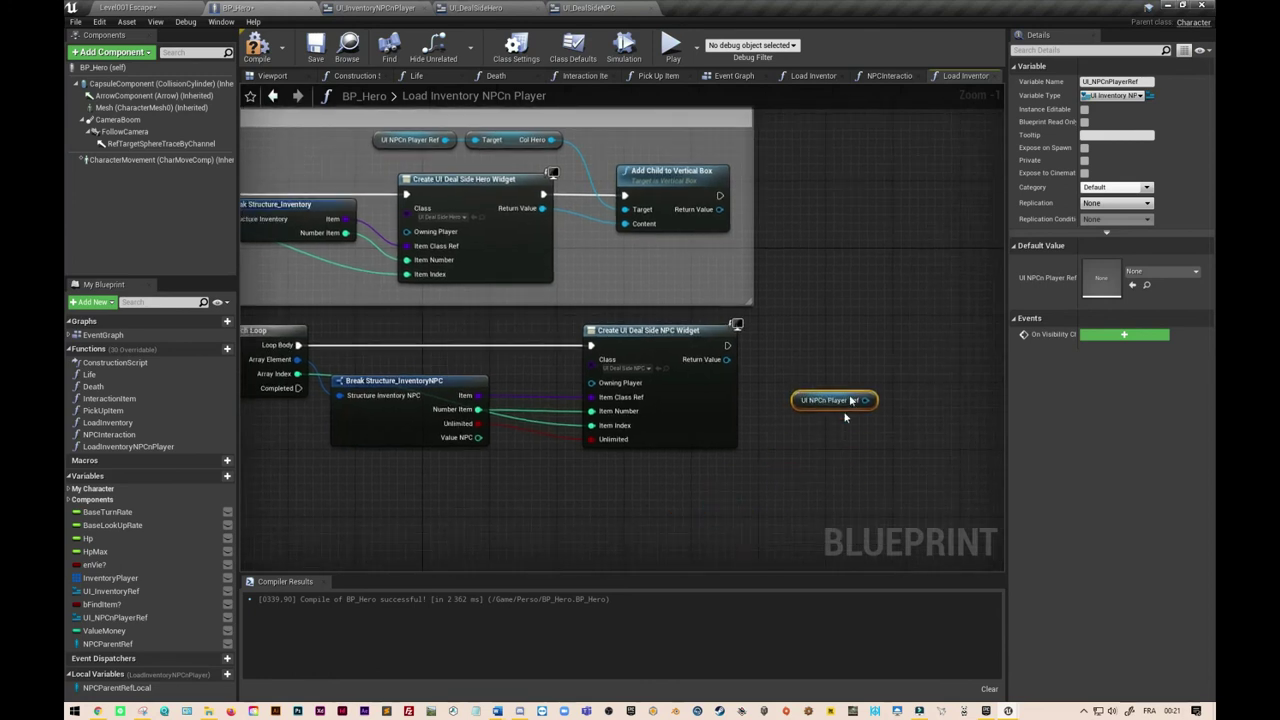
{"action": "right_click_drag", "start_coordinate": [820, 316], "coordinate": [678, 314]}
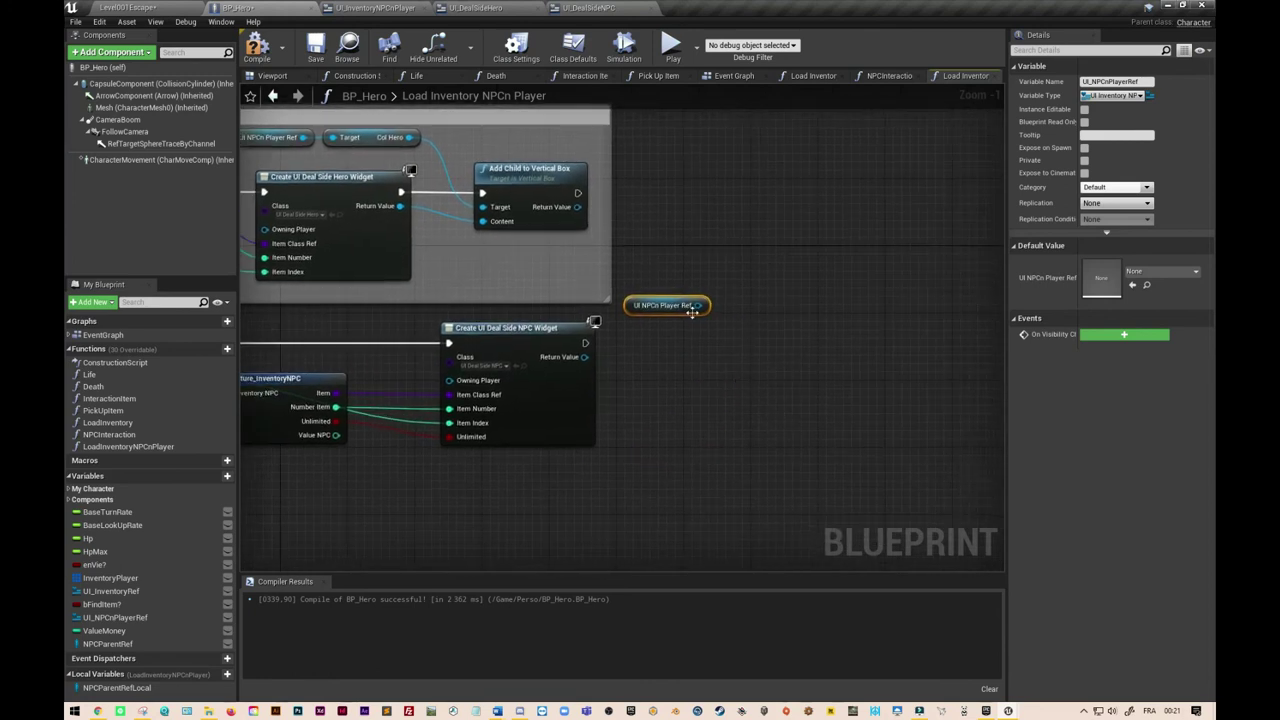
Step: Drag from the player ref's output and search 'col' for the ColNPC getter
{"action": "left_click_drag", "start_coordinate": [695, 307], "coordinate": [749, 312]}
{"action": "type", "text": "col"}
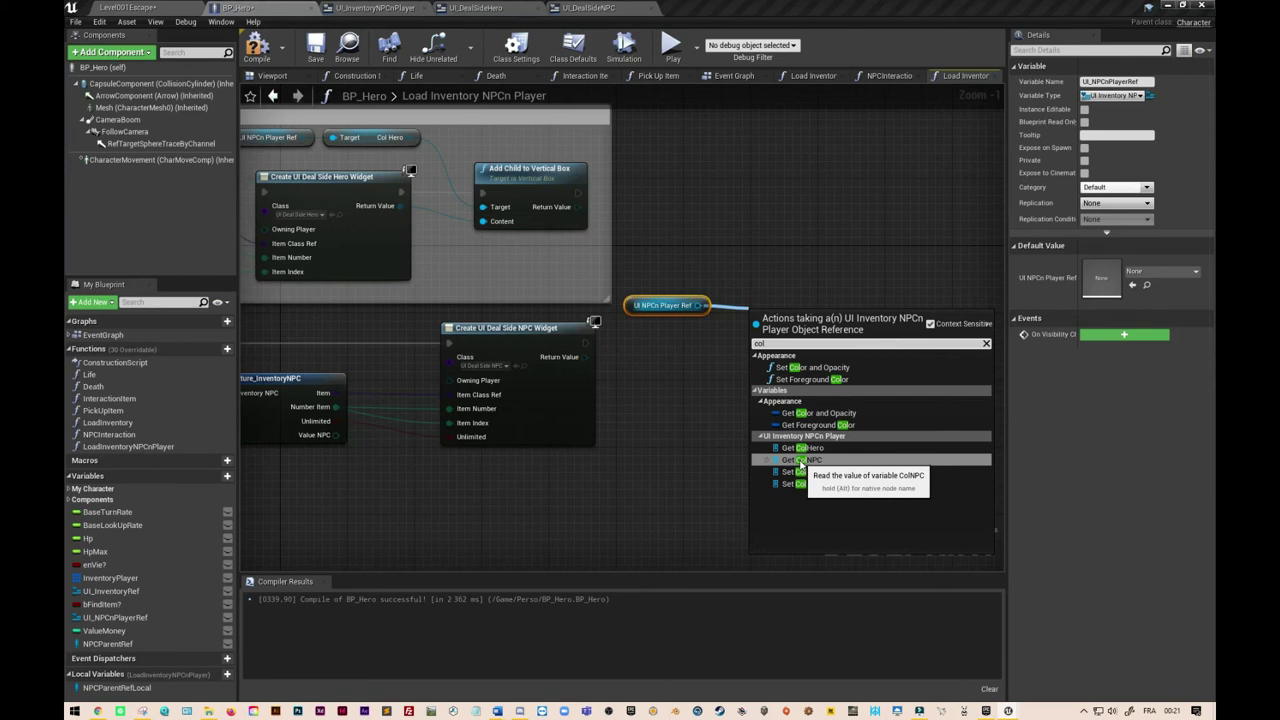
{"action": "key", "text": "Escape"}
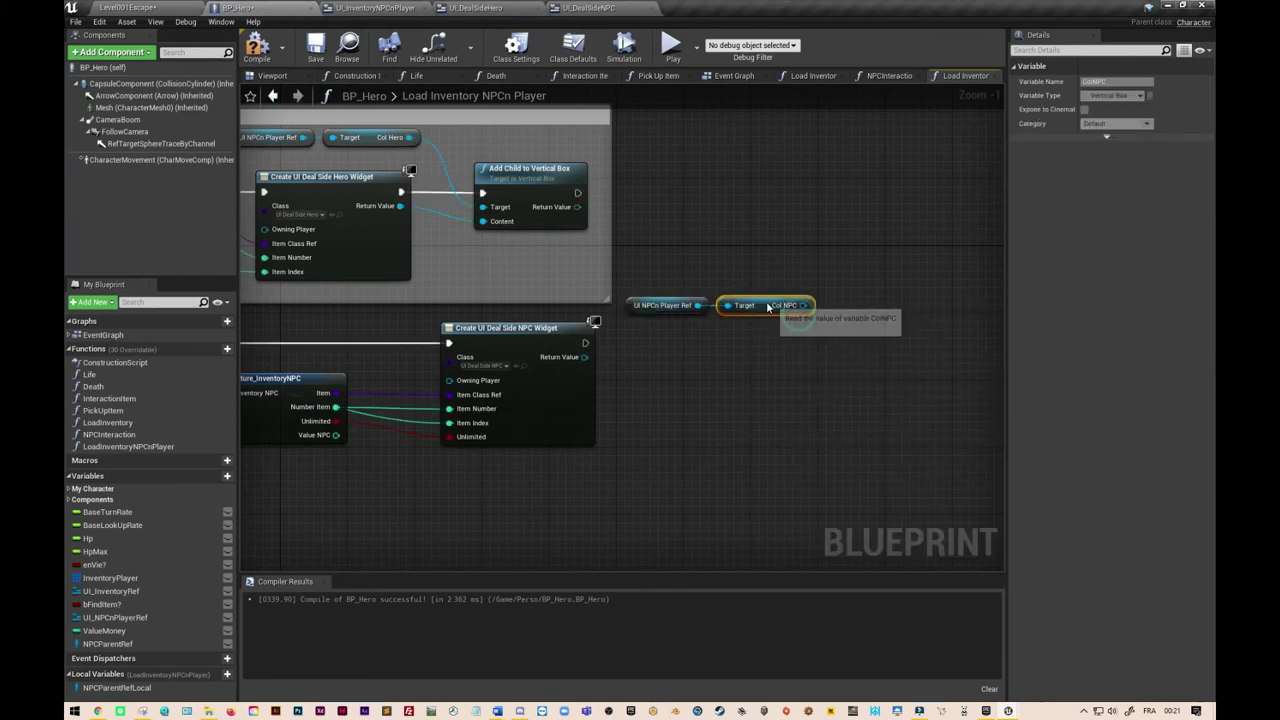
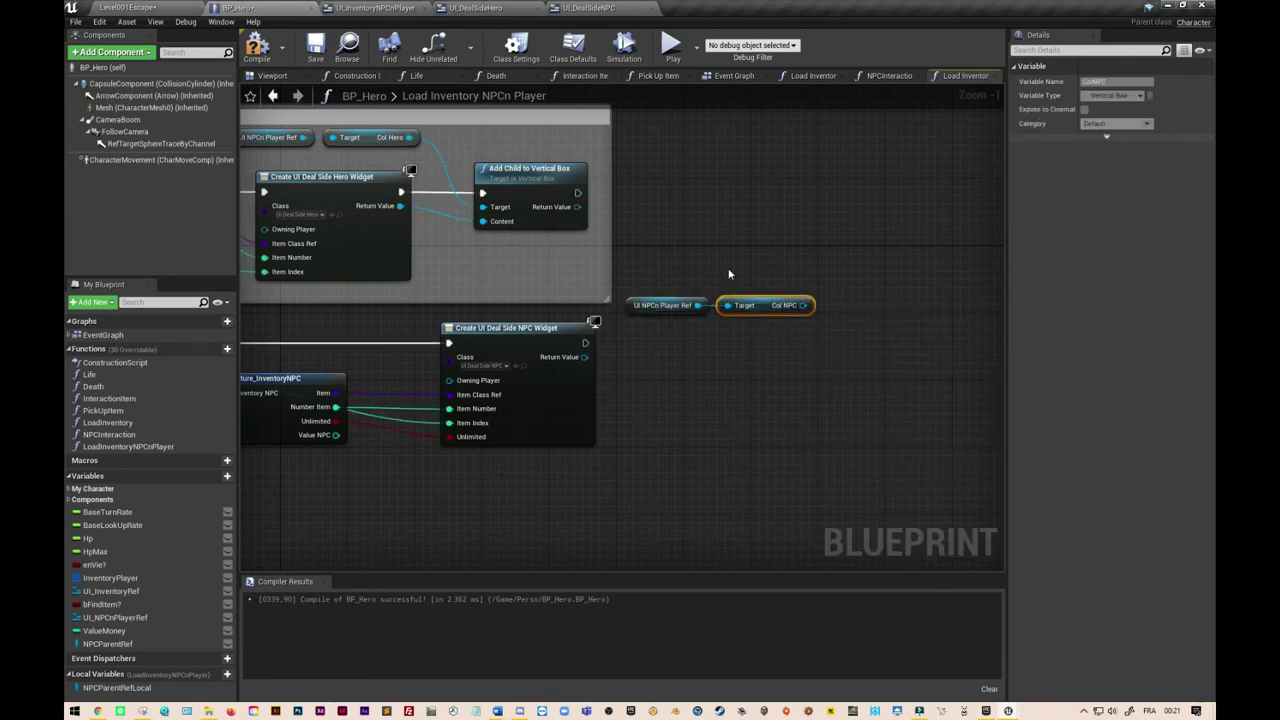
Step: Create an Add Child to Vertical Box node from Col NPC and wire the NPC widget's execution into it
{"action": "left_click_drag", "start_coordinate": [804, 305], "coordinate": [845, 333]}
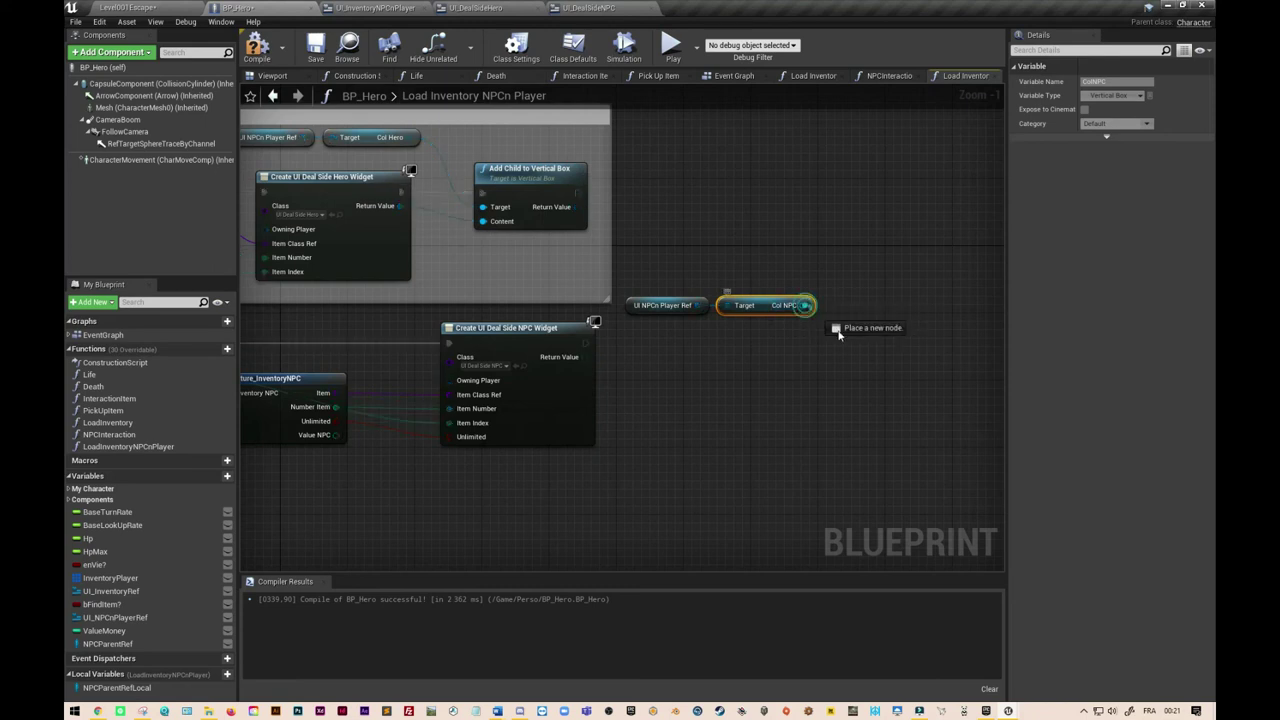
{"action": "type", "text": "add child"}
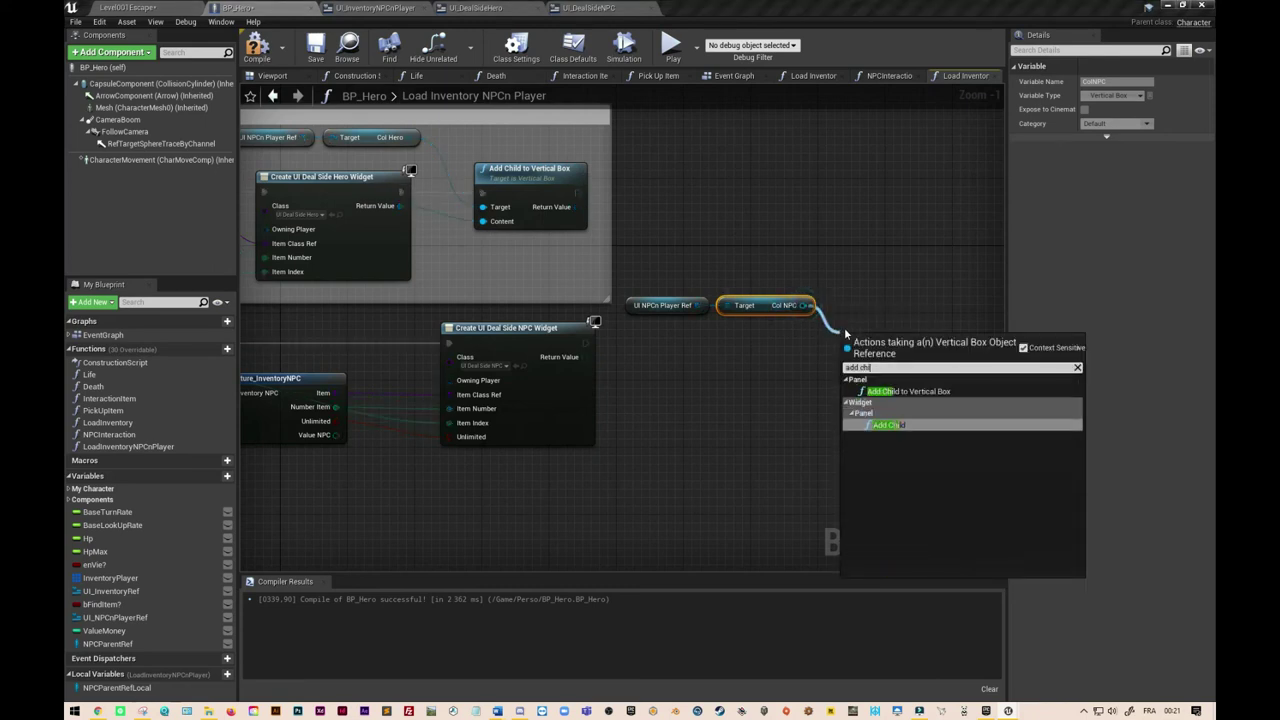
{"action": "left_click", "coordinate": [908, 391]}
{"action": "left_click_drag", "start_coordinate": [904, 347], "coordinate": [879, 338]}
{"action": "left_click_drag", "start_coordinate": [585, 343], "coordinate": [826, 352]}
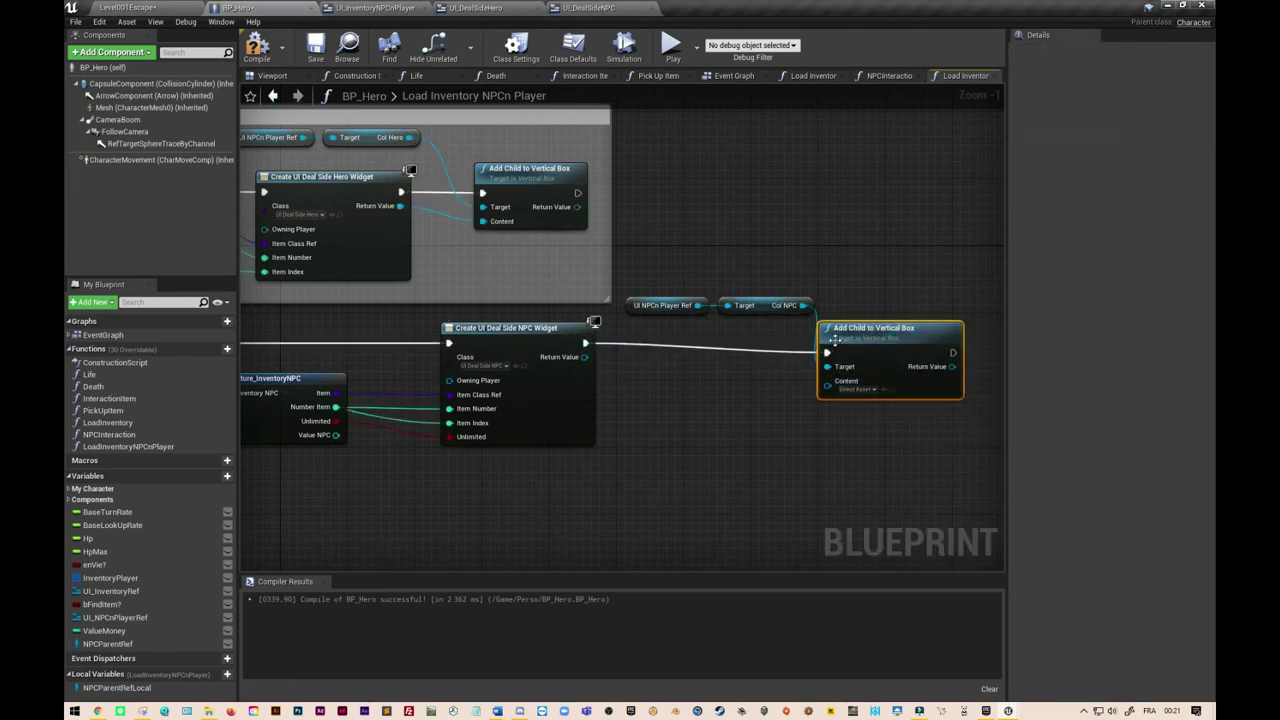
{"action": "left_click", "coordinate": [665, 305]}
Step: Move the Col NPC nodes below the wire and feed the NPC widget into the Content pin
{"action": "left_click", "coordinate": [745, 305], "text": "ctrl"}
{"action": "left_click_drag", "start_coordinate": [745, 305], "coordinate": [728, 380]}
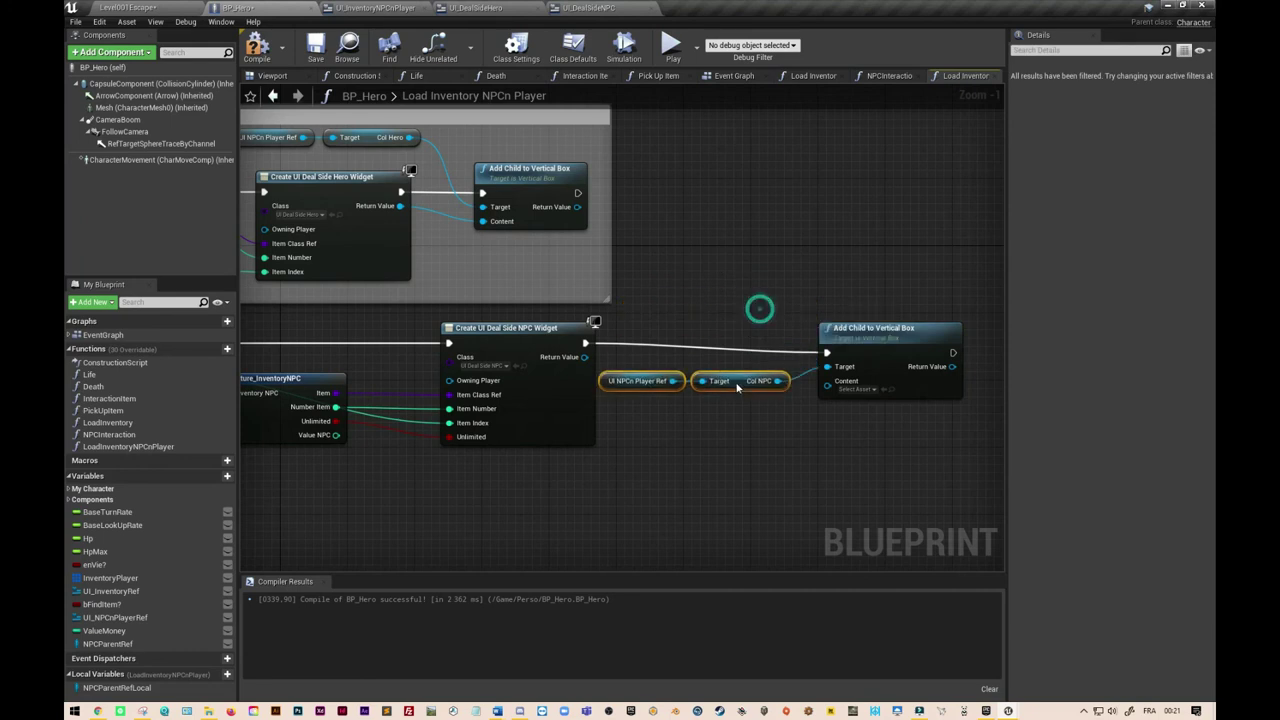
{"action": "left_click_drag", "start_coordinate": [851, 349], "coordinate": [849, 341]}
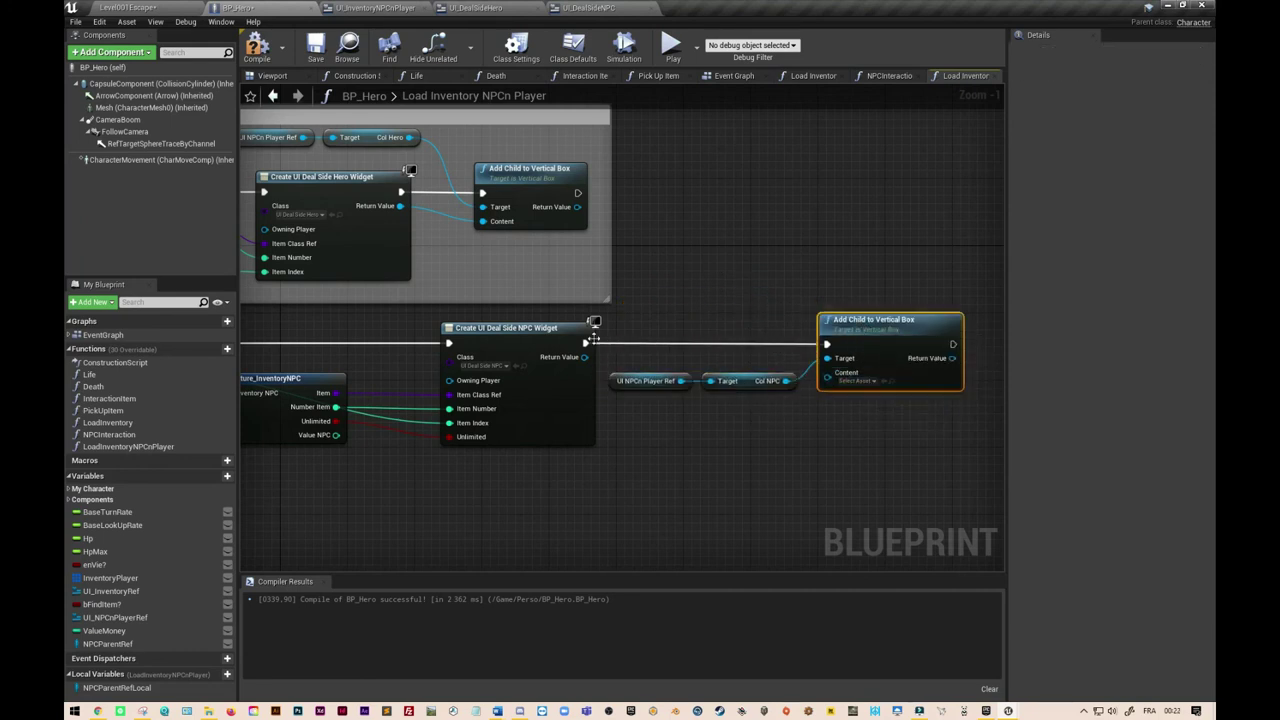
{"action": "left_click_drag", "start_coordinate": [584, 357], "coordinate": [827, 373]}
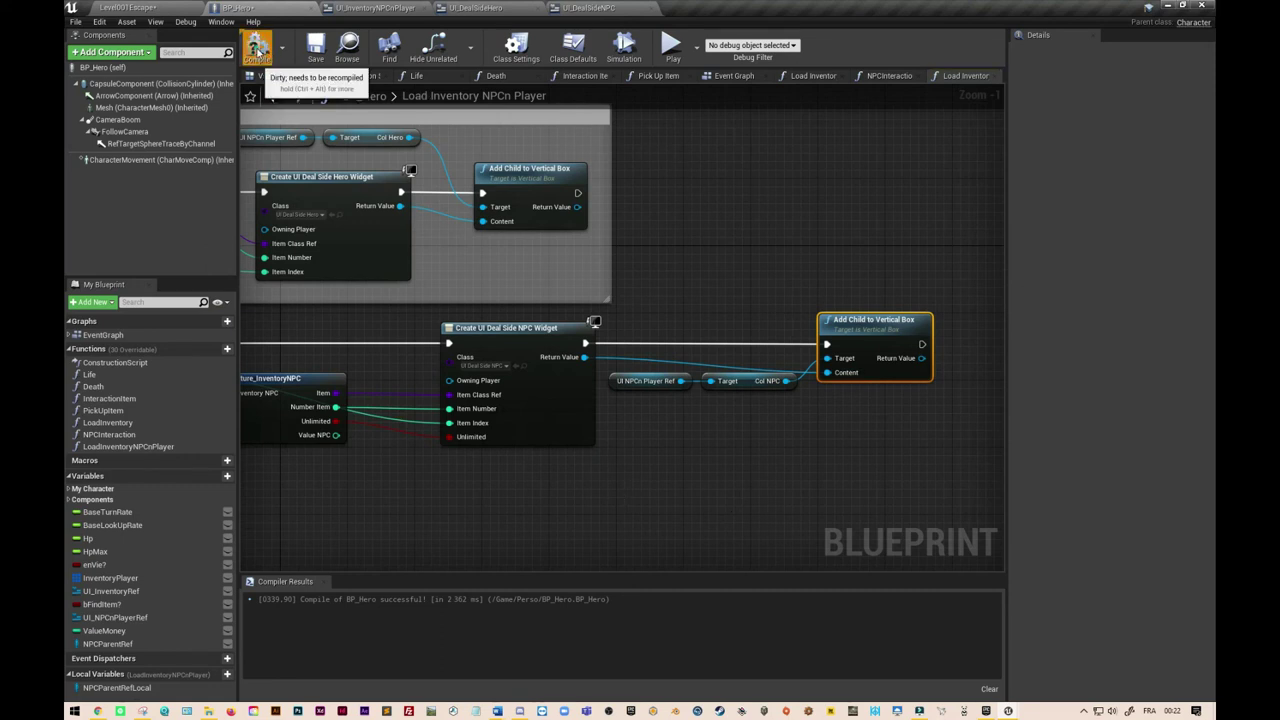
Step: Save the BP_Hero blueprint and bring the whole function into view
{"action": "key", "text": "ctrl+s"}
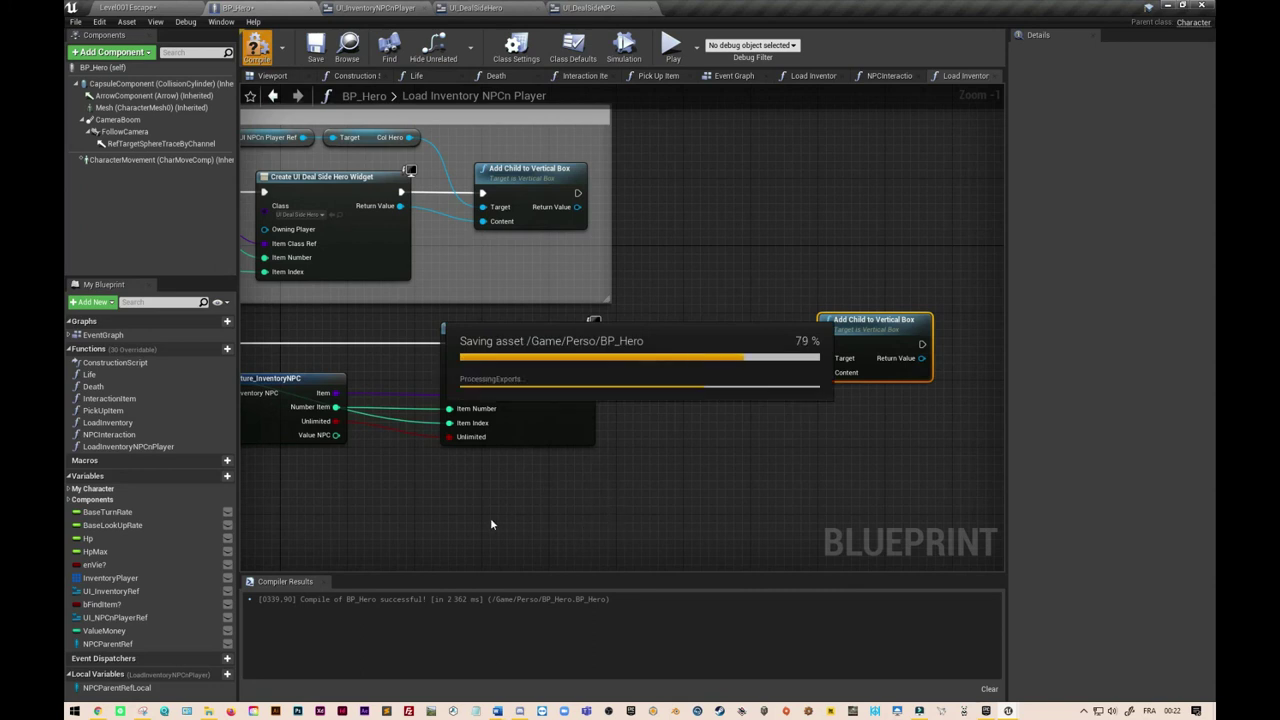
{"action": "scroll", "coordinate": [553, 498], "scroll_direction": "down", "scroll_amount": 2}
{"action": "mouse_move", "coordinate": [553, 498]}
{"action": "right_mouse_down"}
{"action": "mouse_move", "coordinate": [832, 387]}
{"action": "mouse_move", "coordinate": [772, 400]}
{"action": "mouse_move", "coordinate": [692, 457]}
{"action": "right_mouse_up"}
{"action": "scroll", "coordinate": [772, 400], "scroll_direction": "down", "scroll_amount": 1}
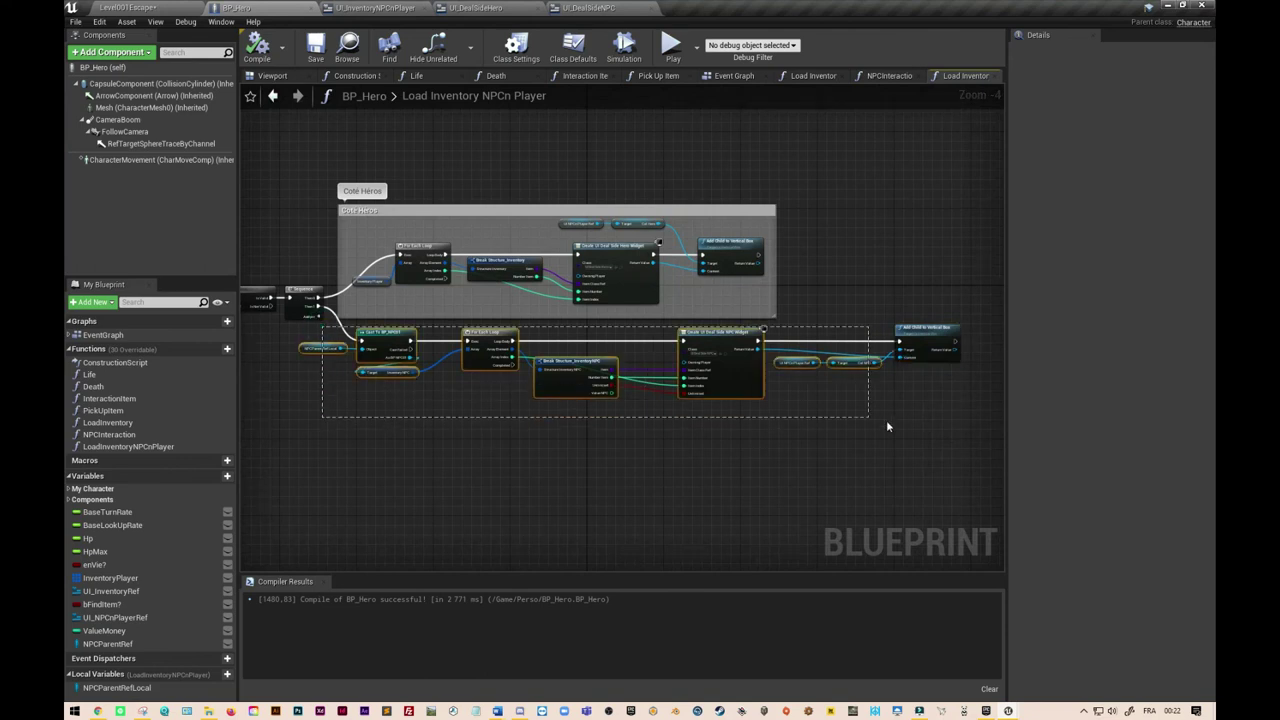
Step: Group the lower row of NPC nodes in a 'Coté NPC 01' comment and save all assets
{"action": "left_click_drag", "start_coordinate": [298, 310], "coordinate": [915, 429]}
{"action": "key", "text": "c"}
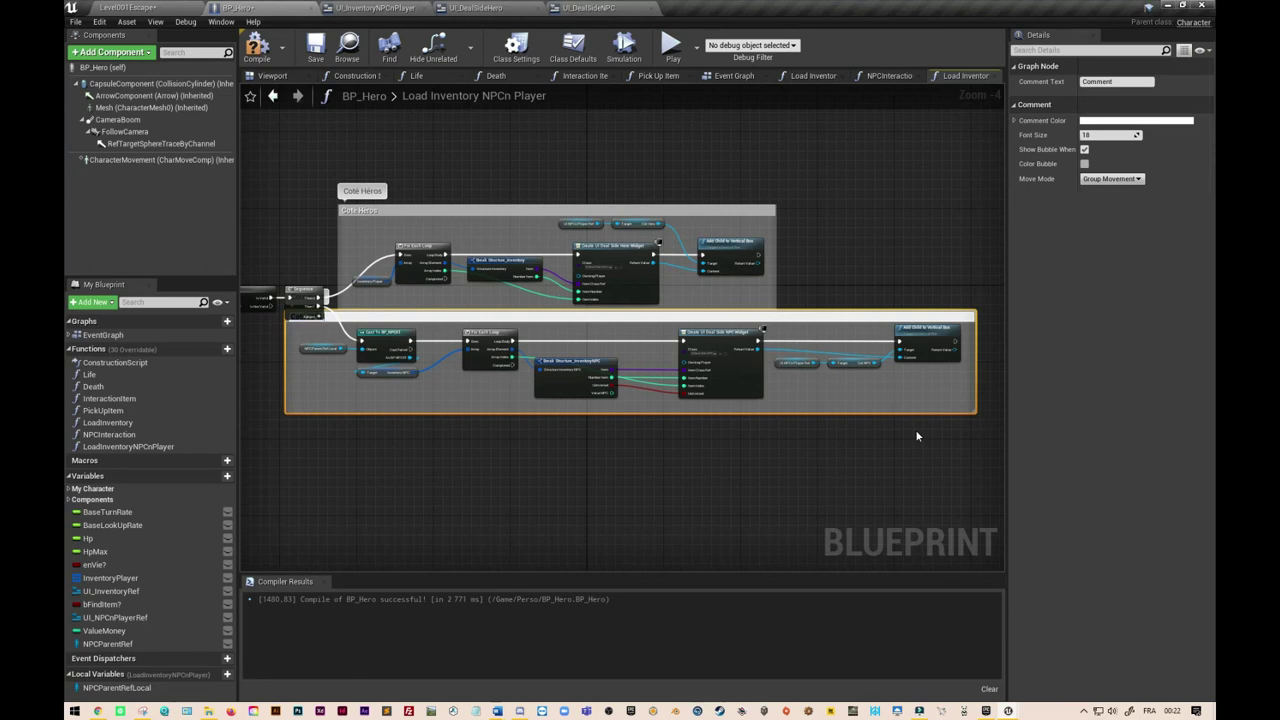
{"action": "left_click", "coordinate": [649, 474]}
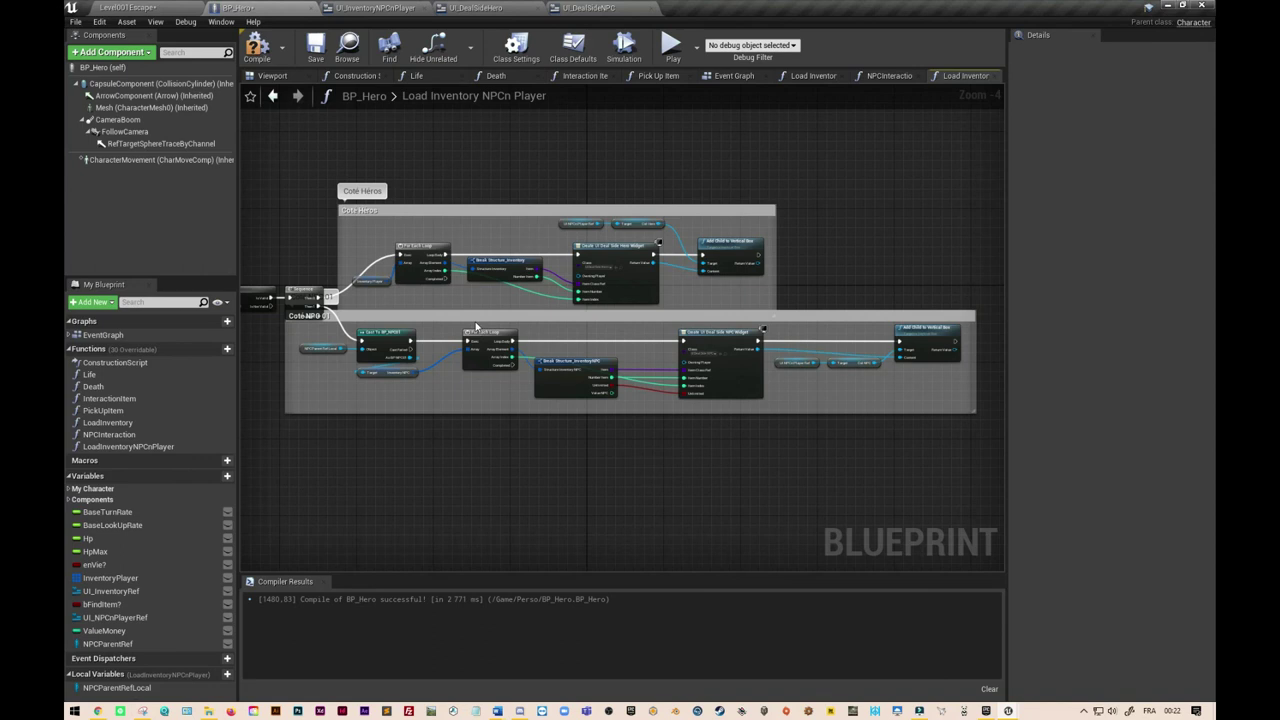
{"action": "left_click_drag", "start_coordinate": [460, 320], "coordinate": [510, 340]}
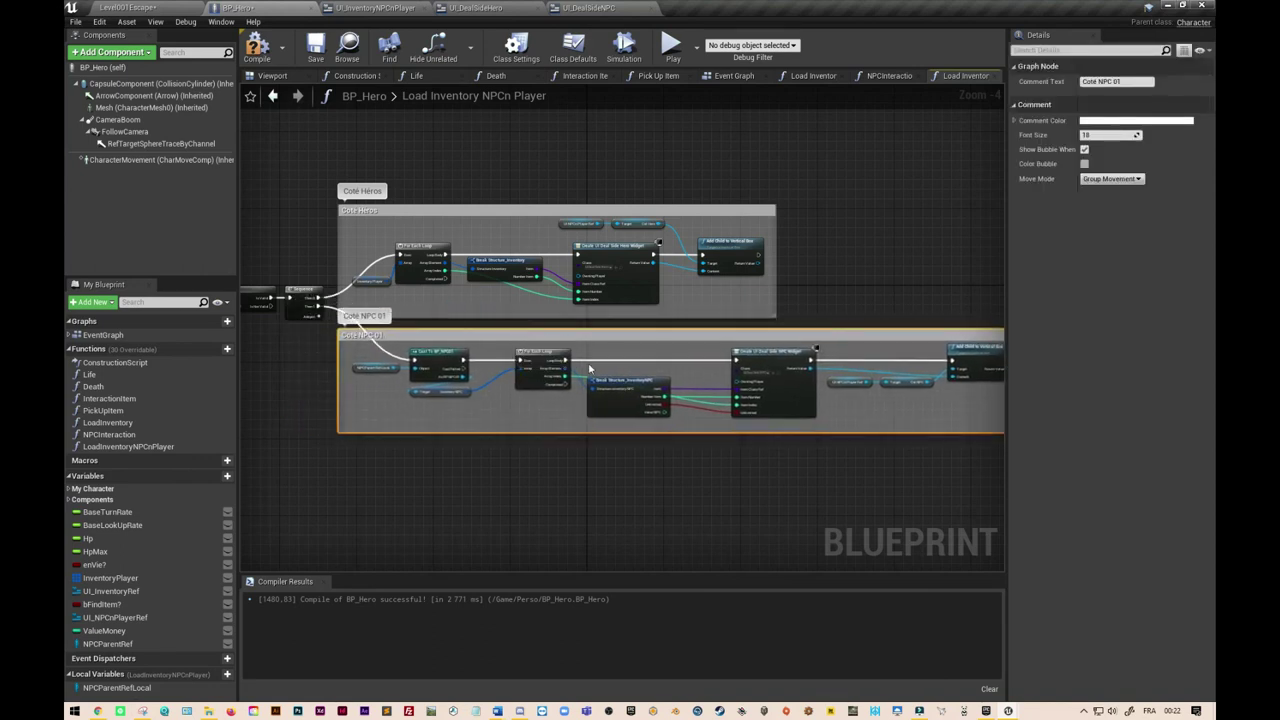
{"action": "left_click", "coordinate": [318, 58]}
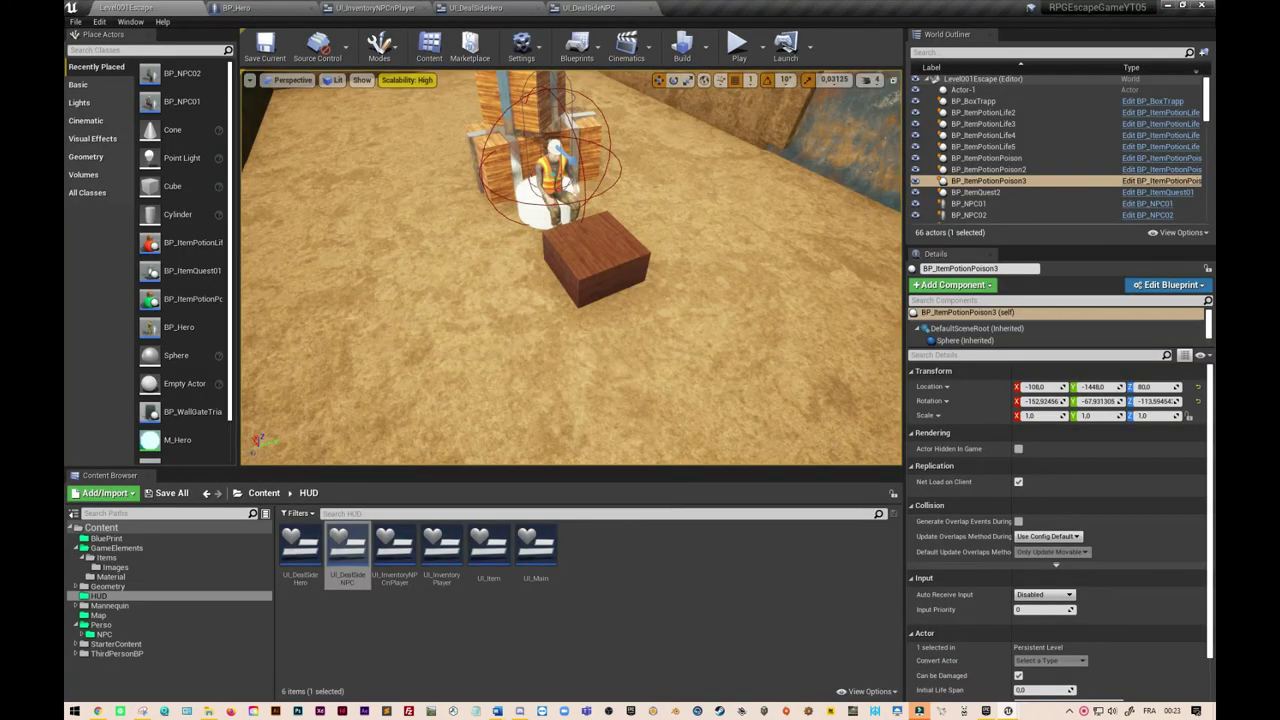
Step: Select BP_NPC01 and set its first Inventory NPC entry to 10 life potions
{"action": "left_click", "coordinate": [553, 175]}
{"action": "scroll", "coordinate": [977, 534], "scroll_direction": "down", "scroll_amount": 3}
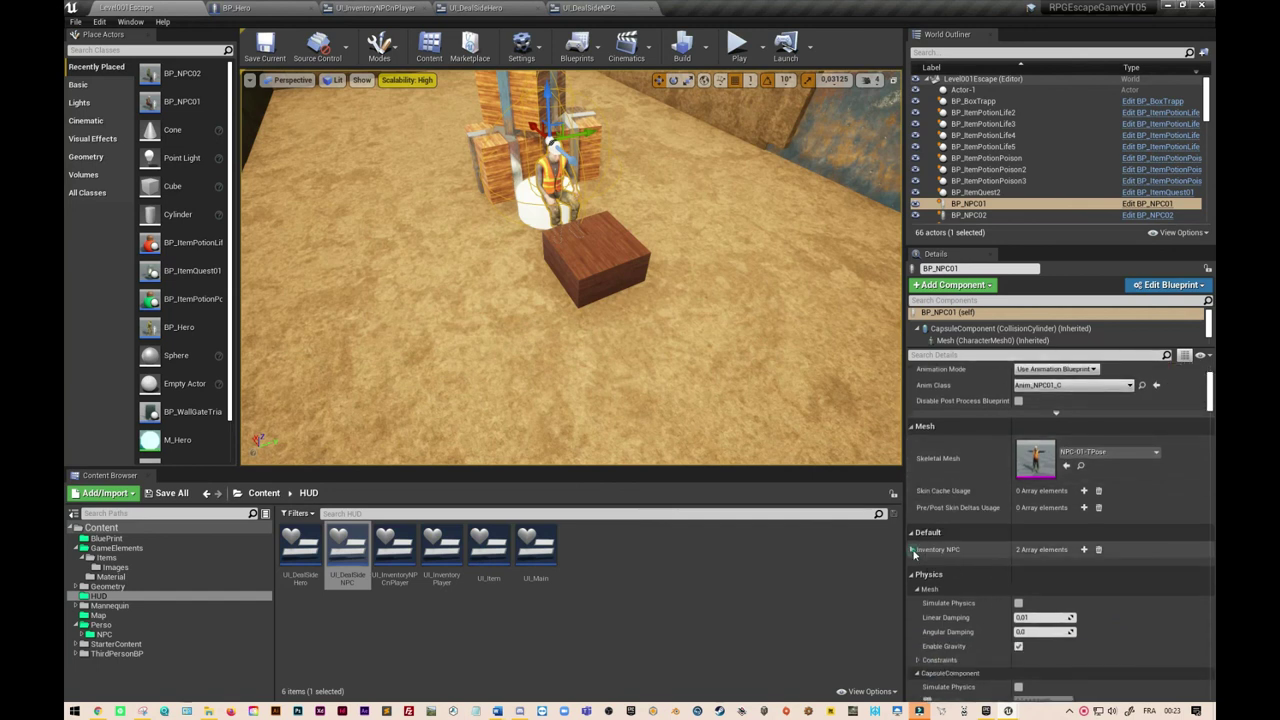
{"action": "left_click", "coordinate": [966, 550]}
{"action": "scroll", "coordinate": [946, 523], "scroll_direction": "down", "scroll_amount": 2}
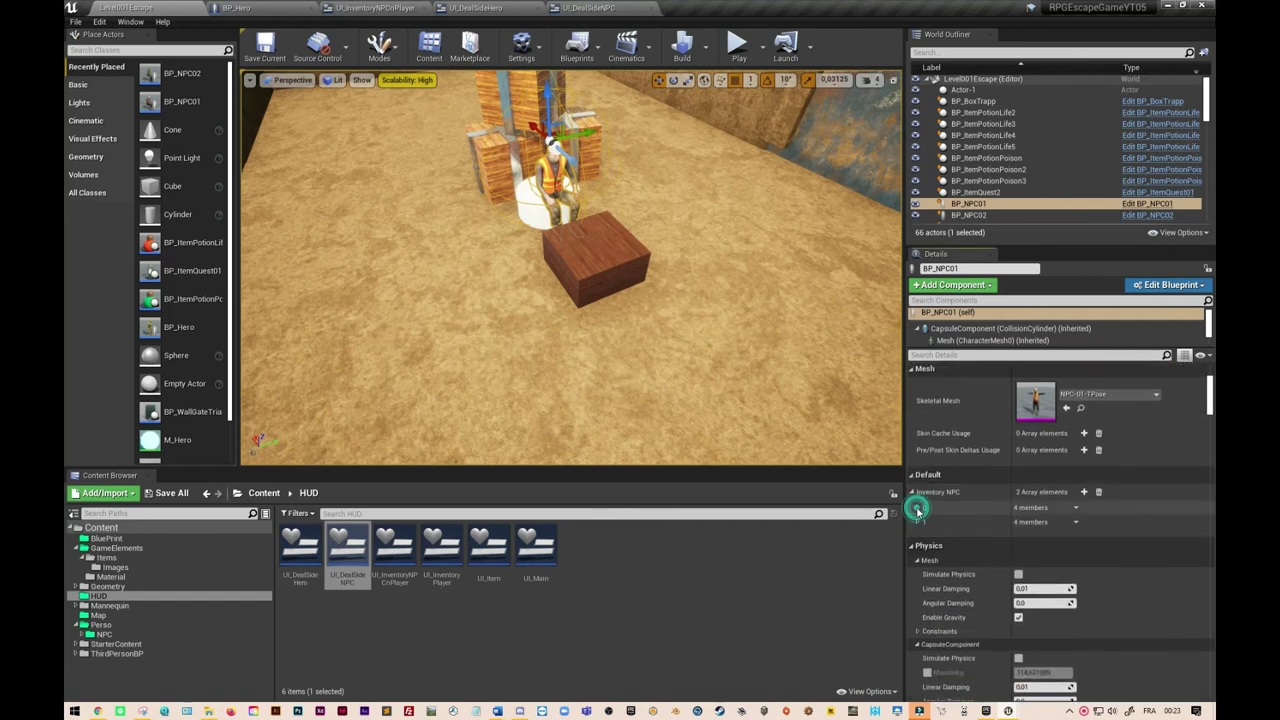
{"action": "left_click", "coordinate": [919, 507]}
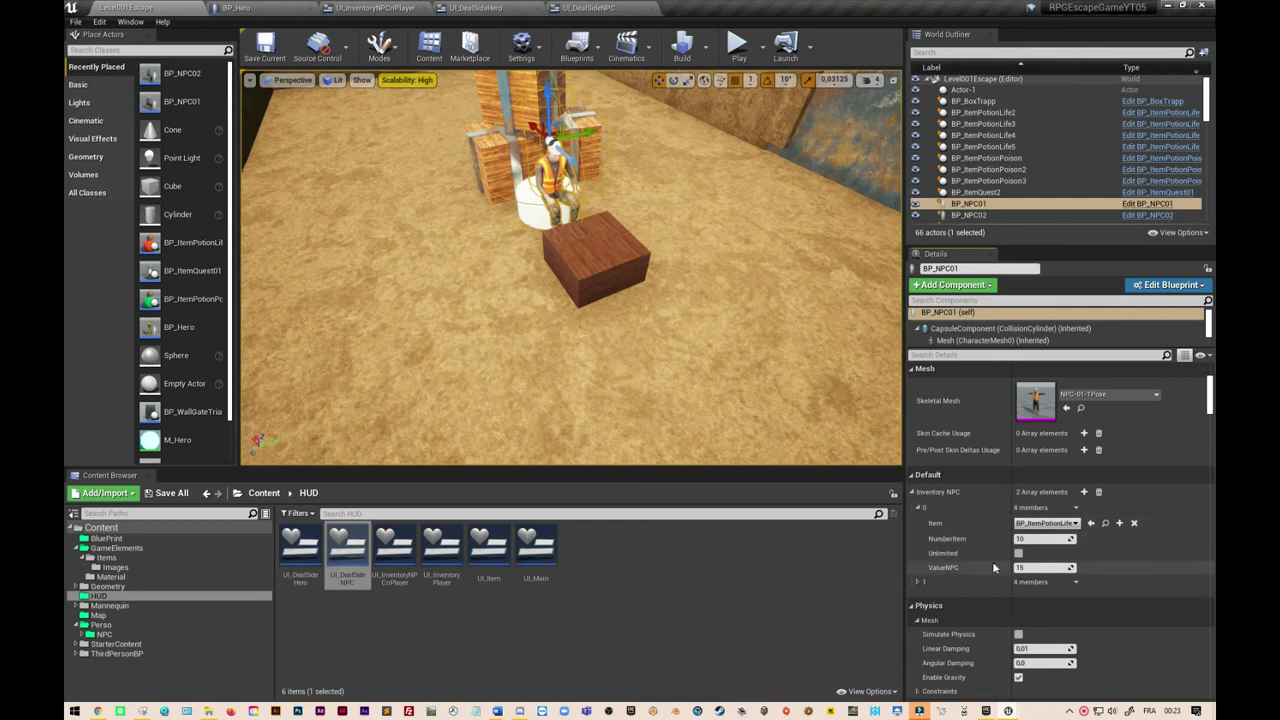
{"action": "left_click", "coordinate": [1040, 538]}
{"action": "key", "text": "Return"}
Step: Leave the second entry's poison potion quantity at 0 so the stock is unlimited
{"action": "left_click", "coordinate": [918, 582]}
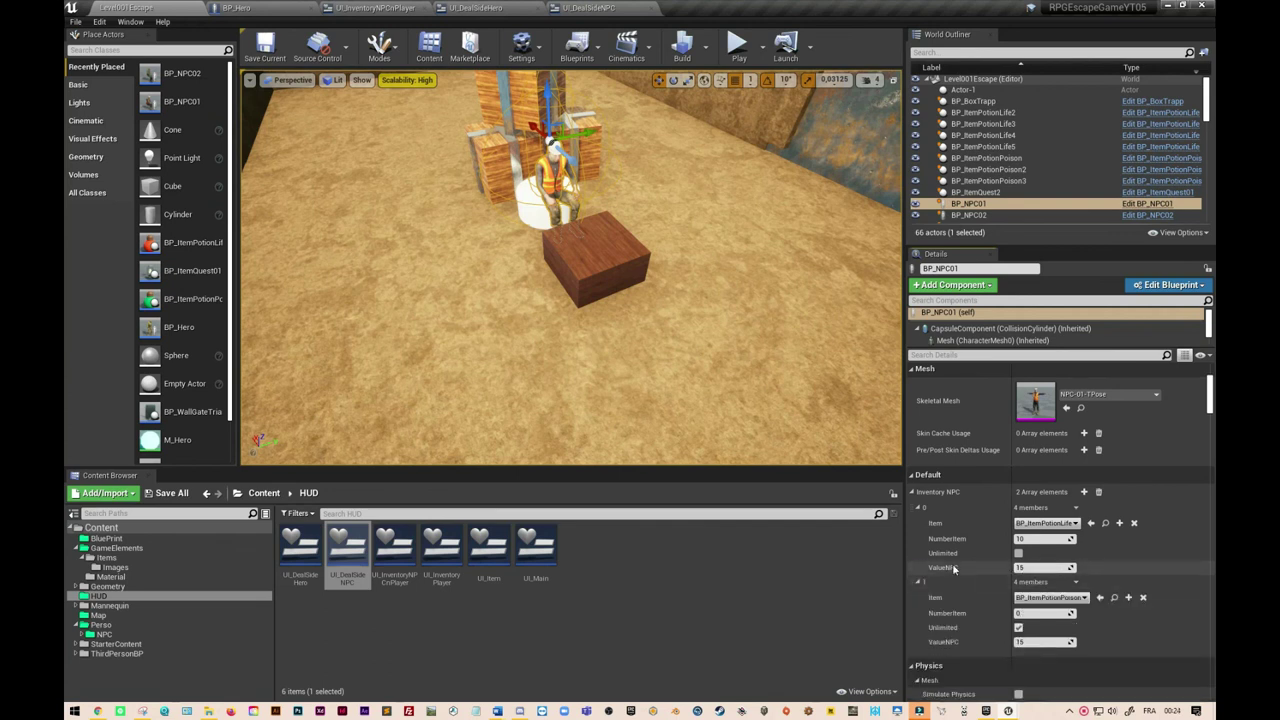
{"action": "scroll", "coordinate": [954, 569], "scroll_direction": "down", "scroll_amount": 1}
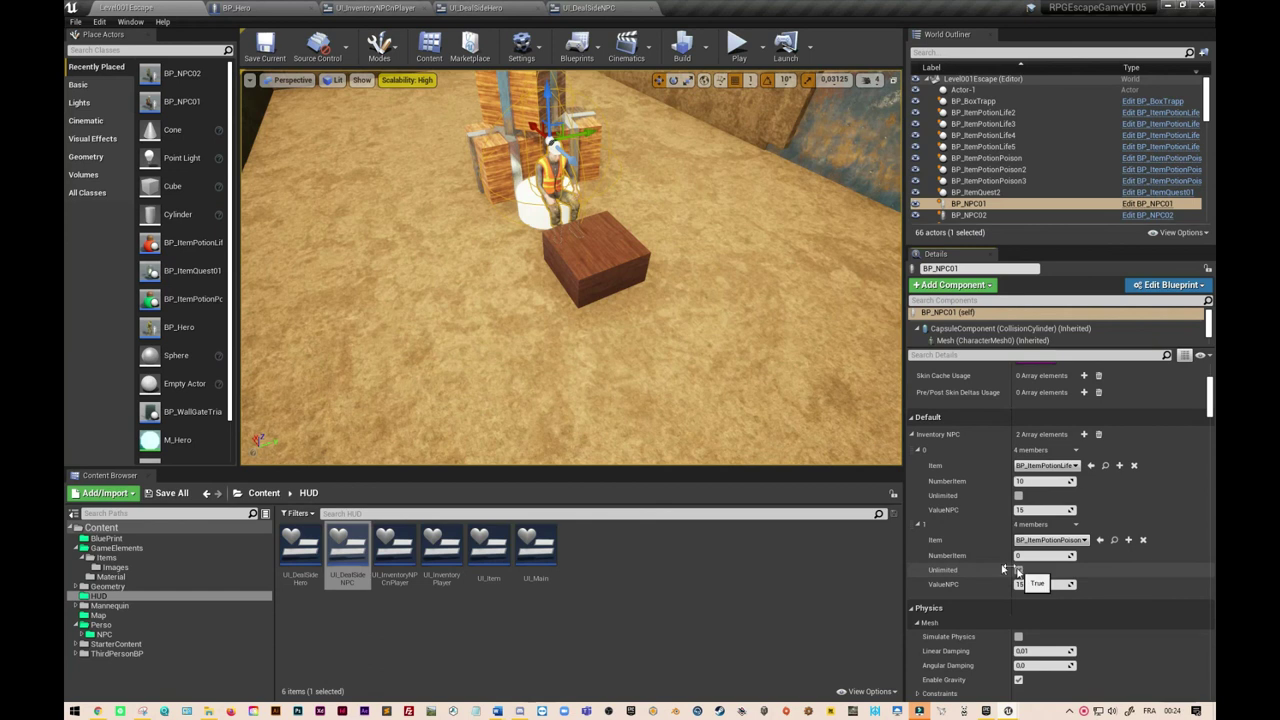
{"action": "left_click", "coordinate": [1018, 556]}
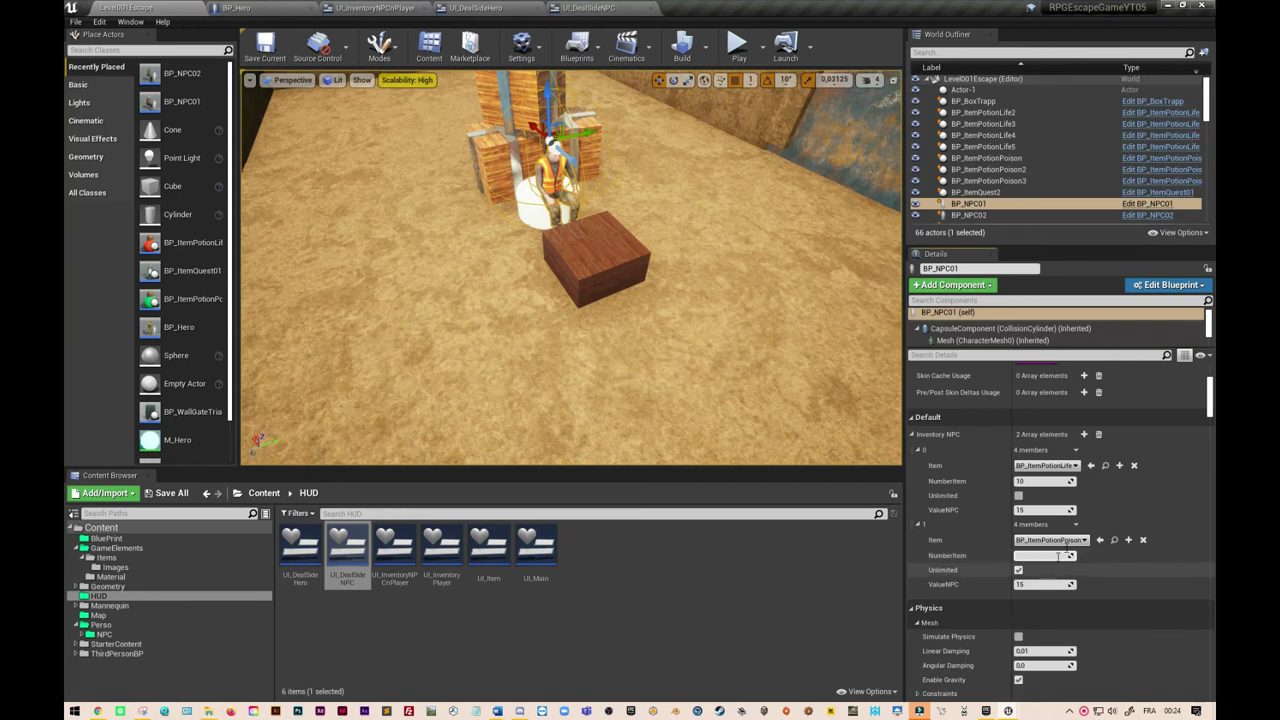
{"action": "left_click", "coordinate": [867, 578]}
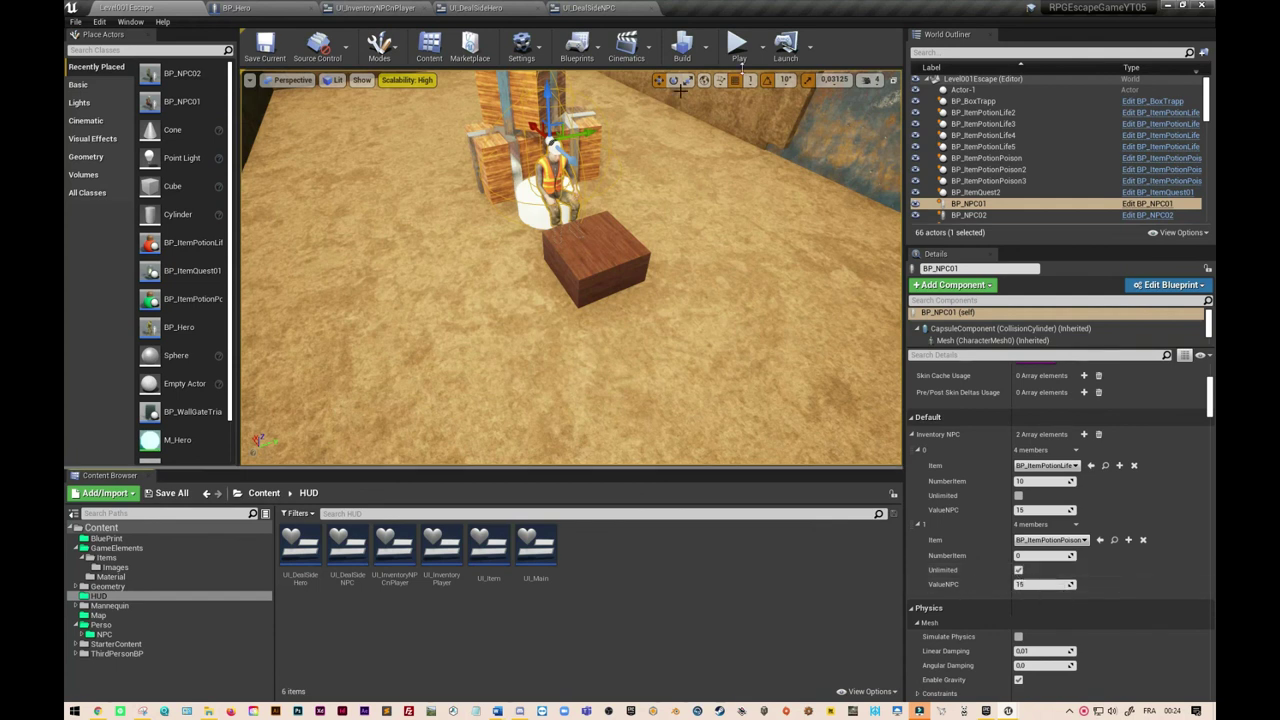
Step: Start a Play-in-Editor session and walk the hero forward toward the merchant
{"action": "left_click", "coordinate": [738, 46]}
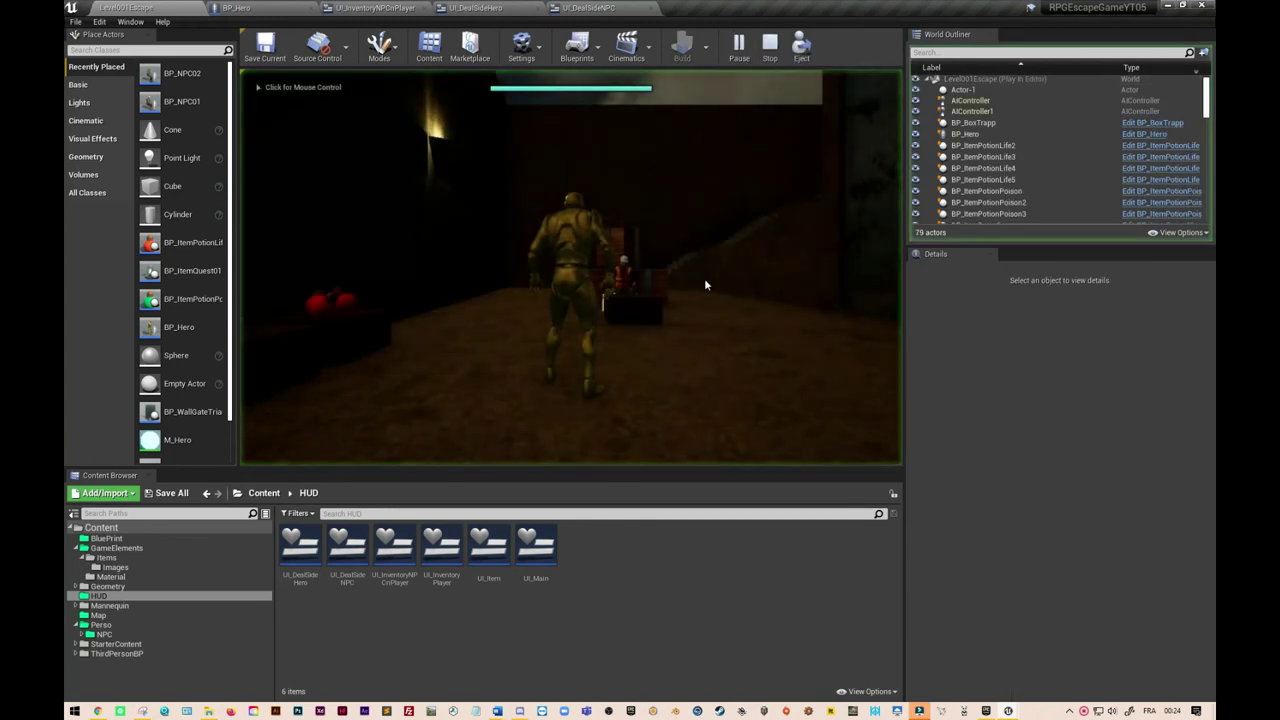
{"action": "left_click", "coordinate": [705, 285]}
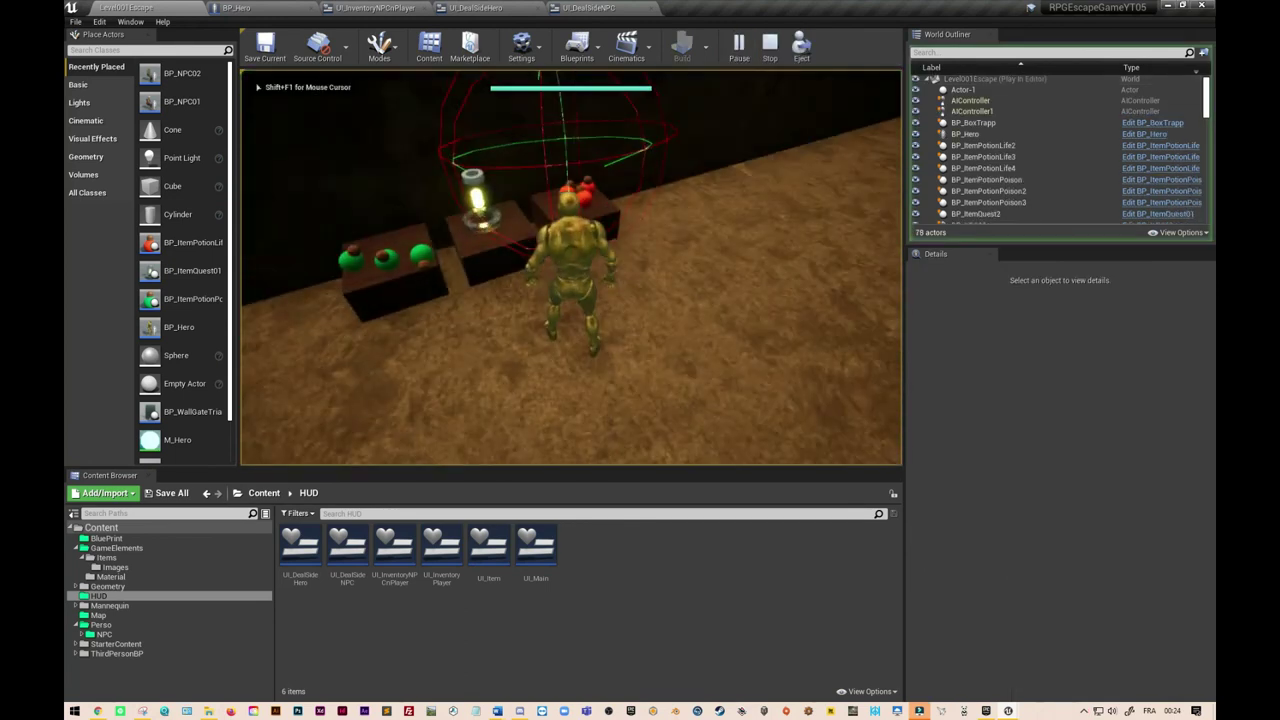
{"action": "key", "text": "w"}
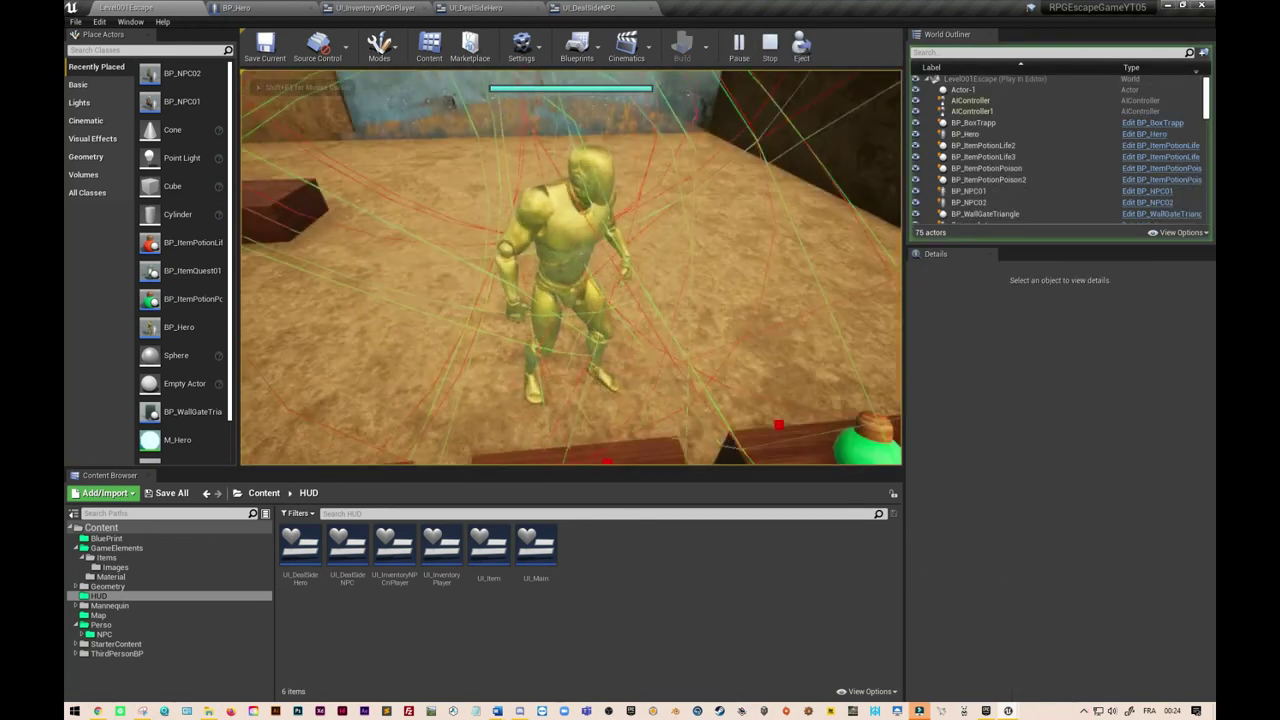
{"action": "key", "text": "w"}
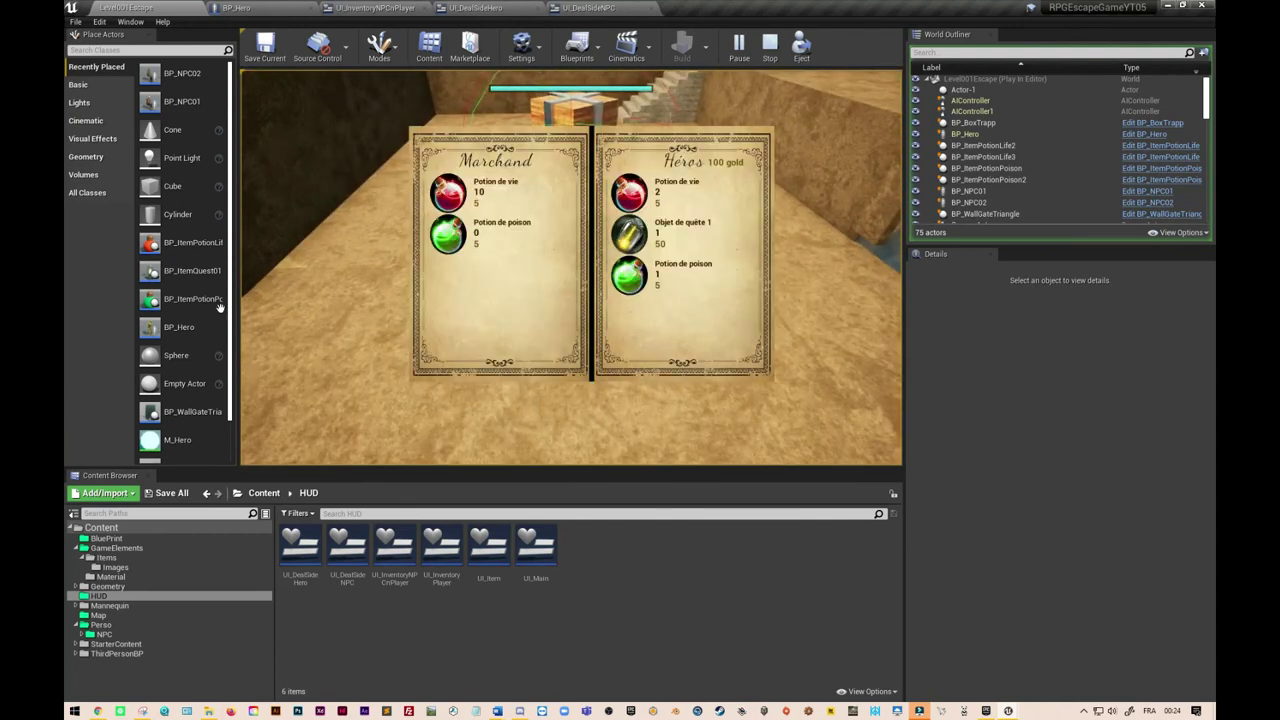